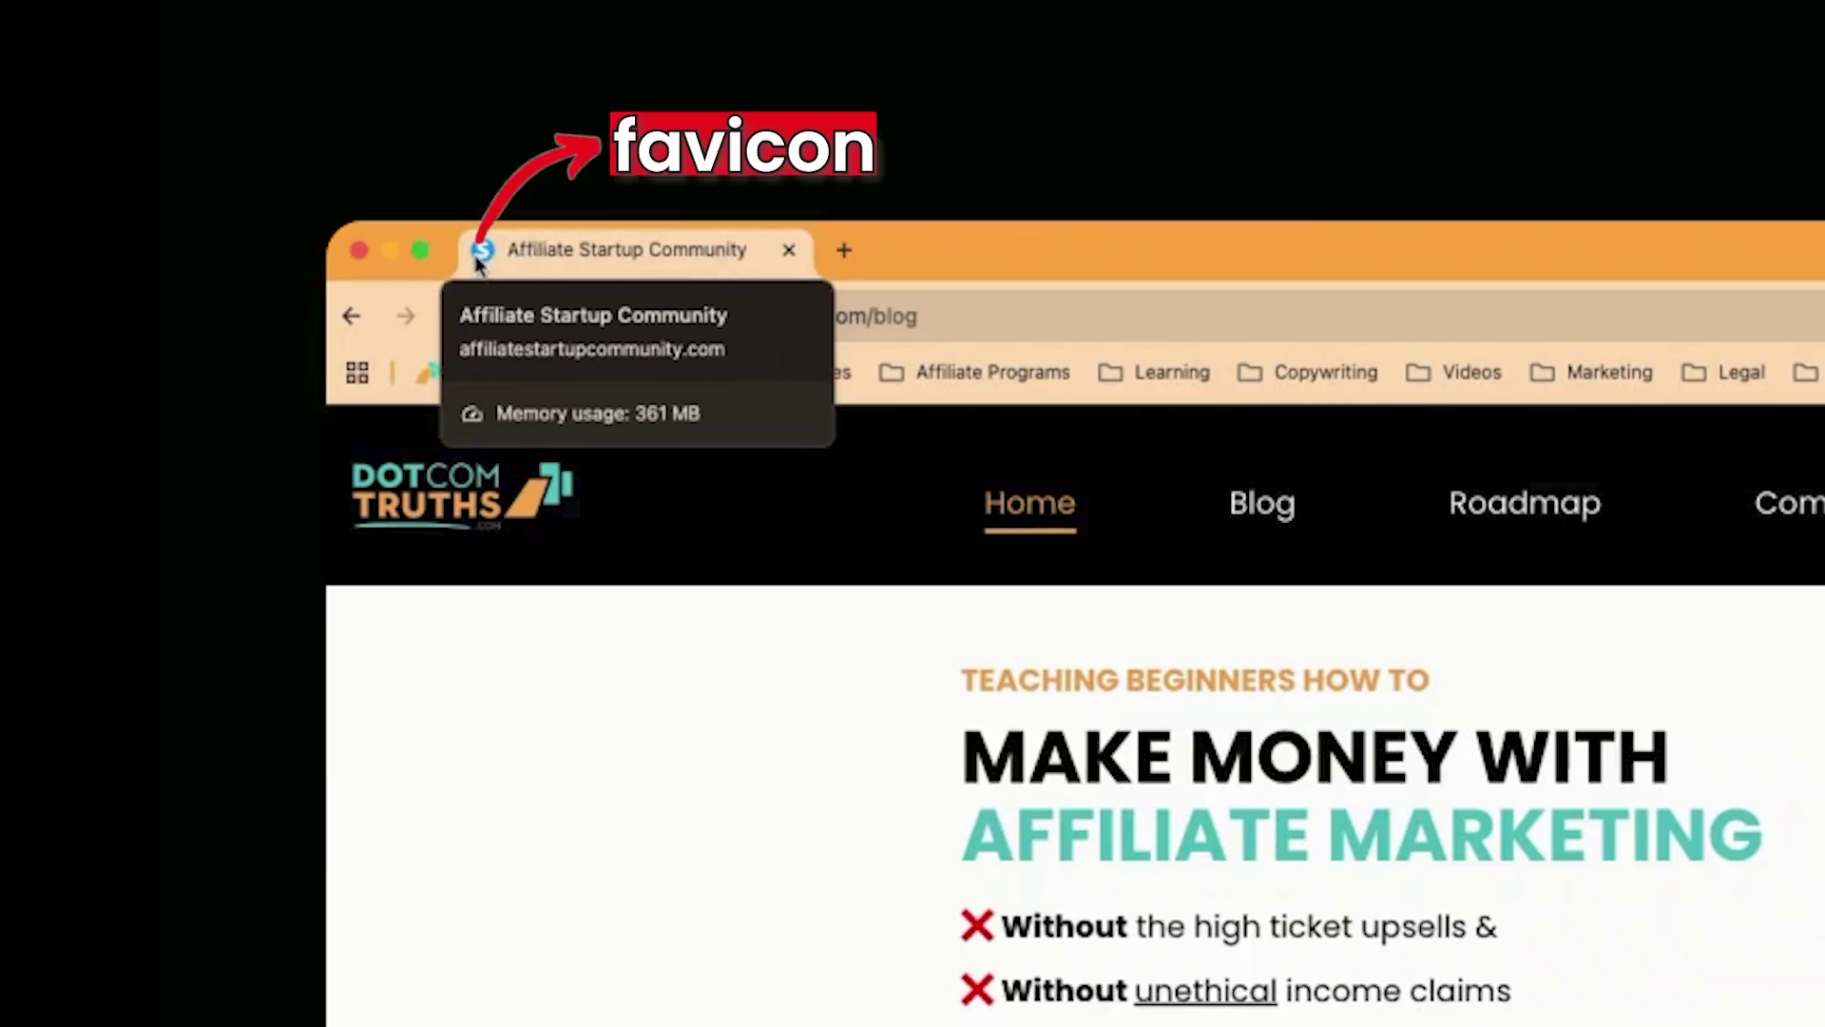
Open the site owner's Facebook and Instagram profiles in separate new tabs to view their favicons.
{"action": "left_click", "coordinate": [844, 250]}
{"action": "type", "text": "facebook.com/eran.bucai"}
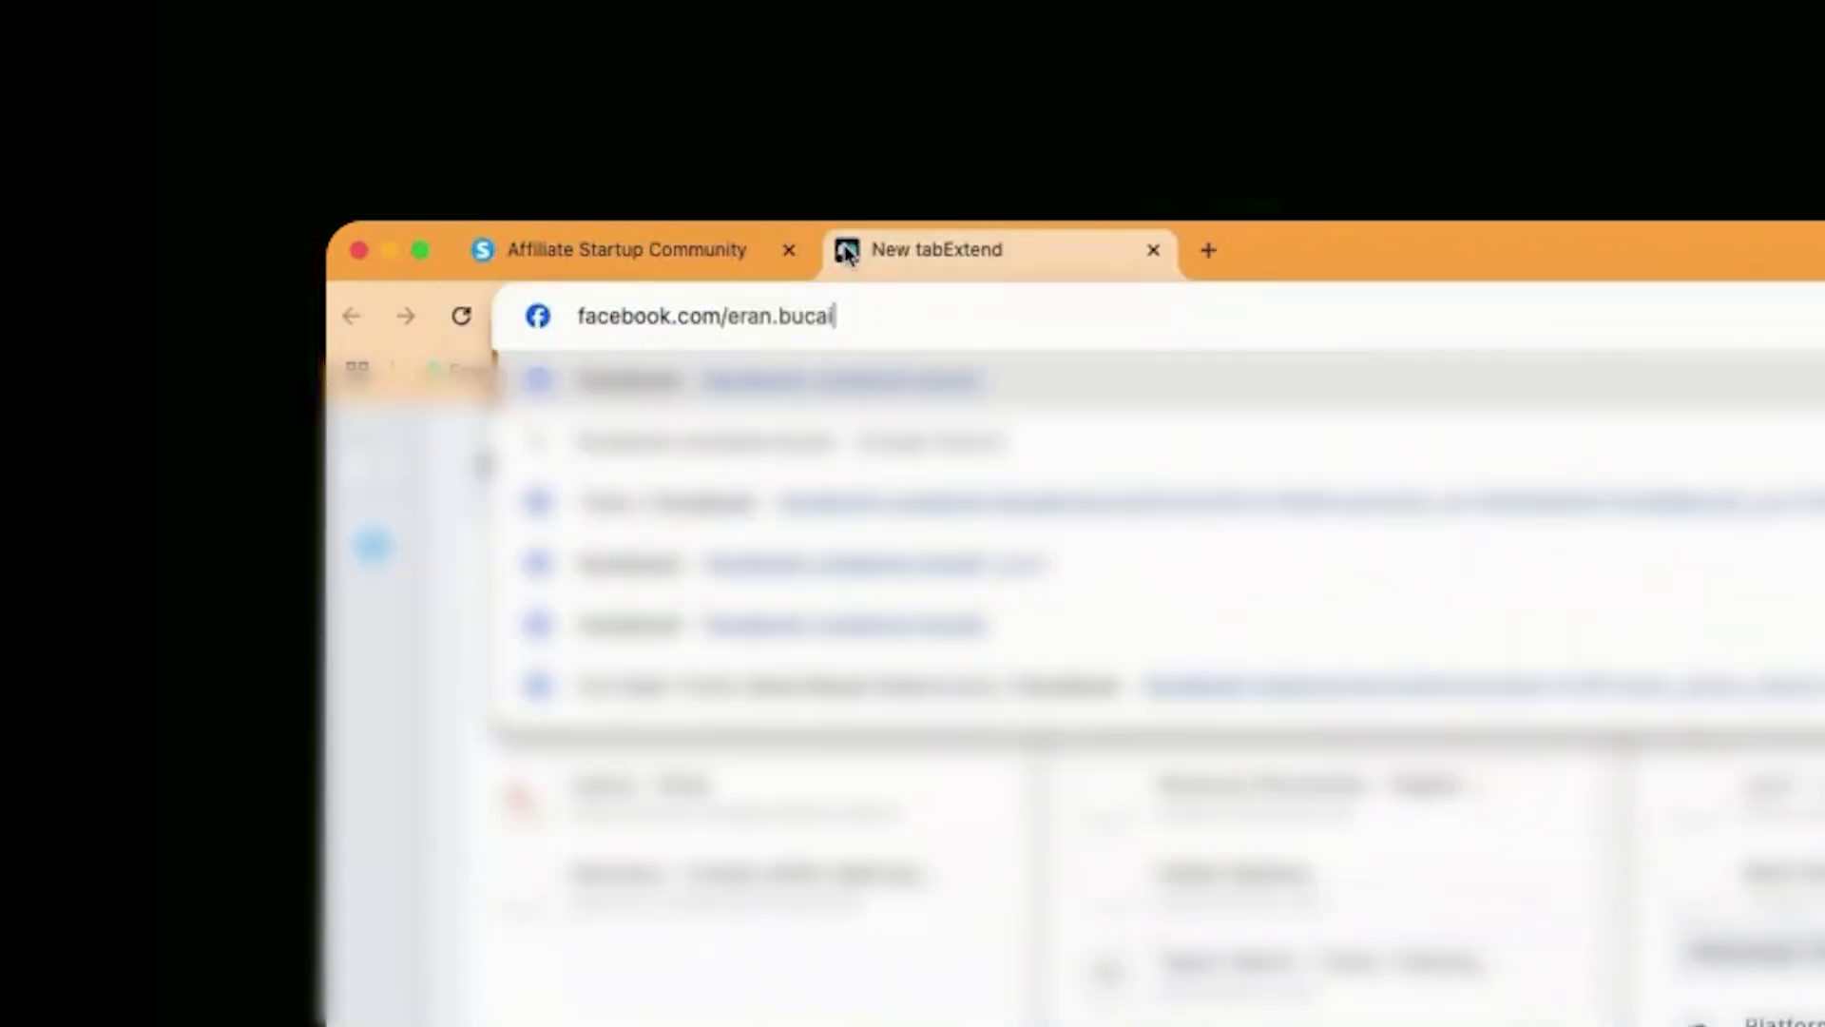
{"action": "key", "text": "Return"}
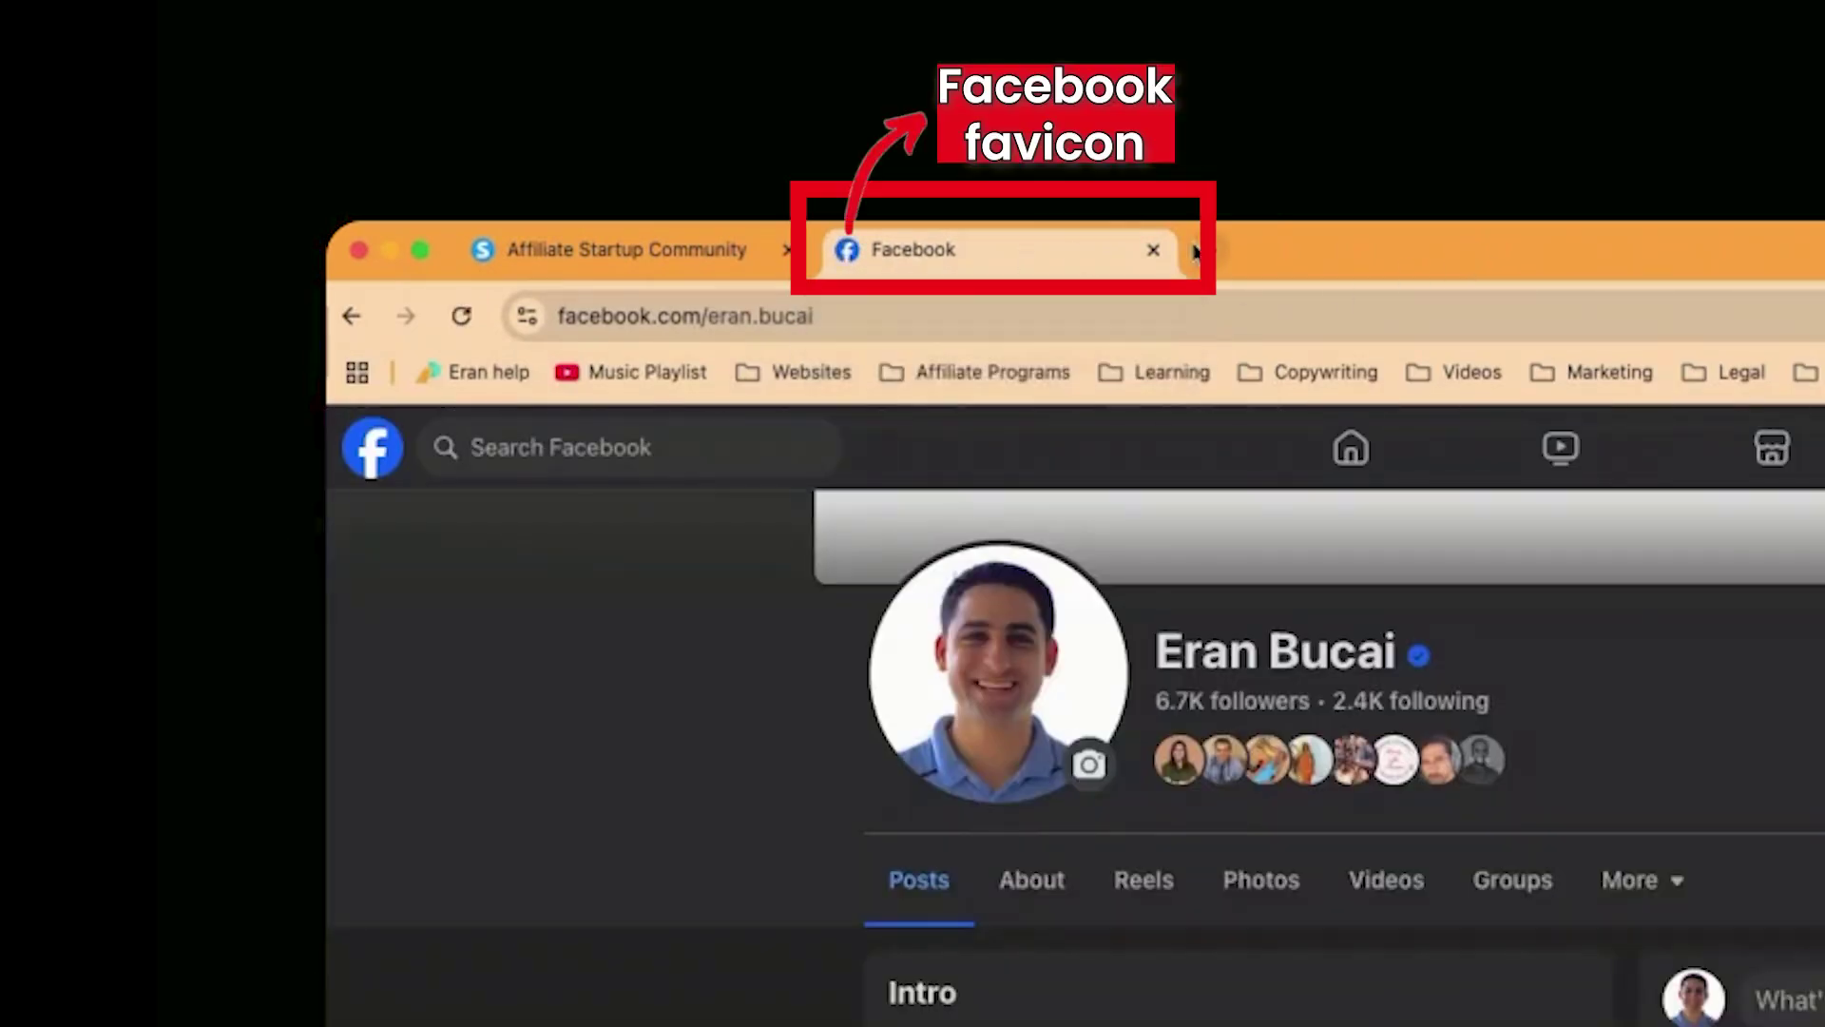
{"action": "left_click", "coordinate": [1196, 250]}
{"action": "type", "text": "instagram.com/eranbucai/"}
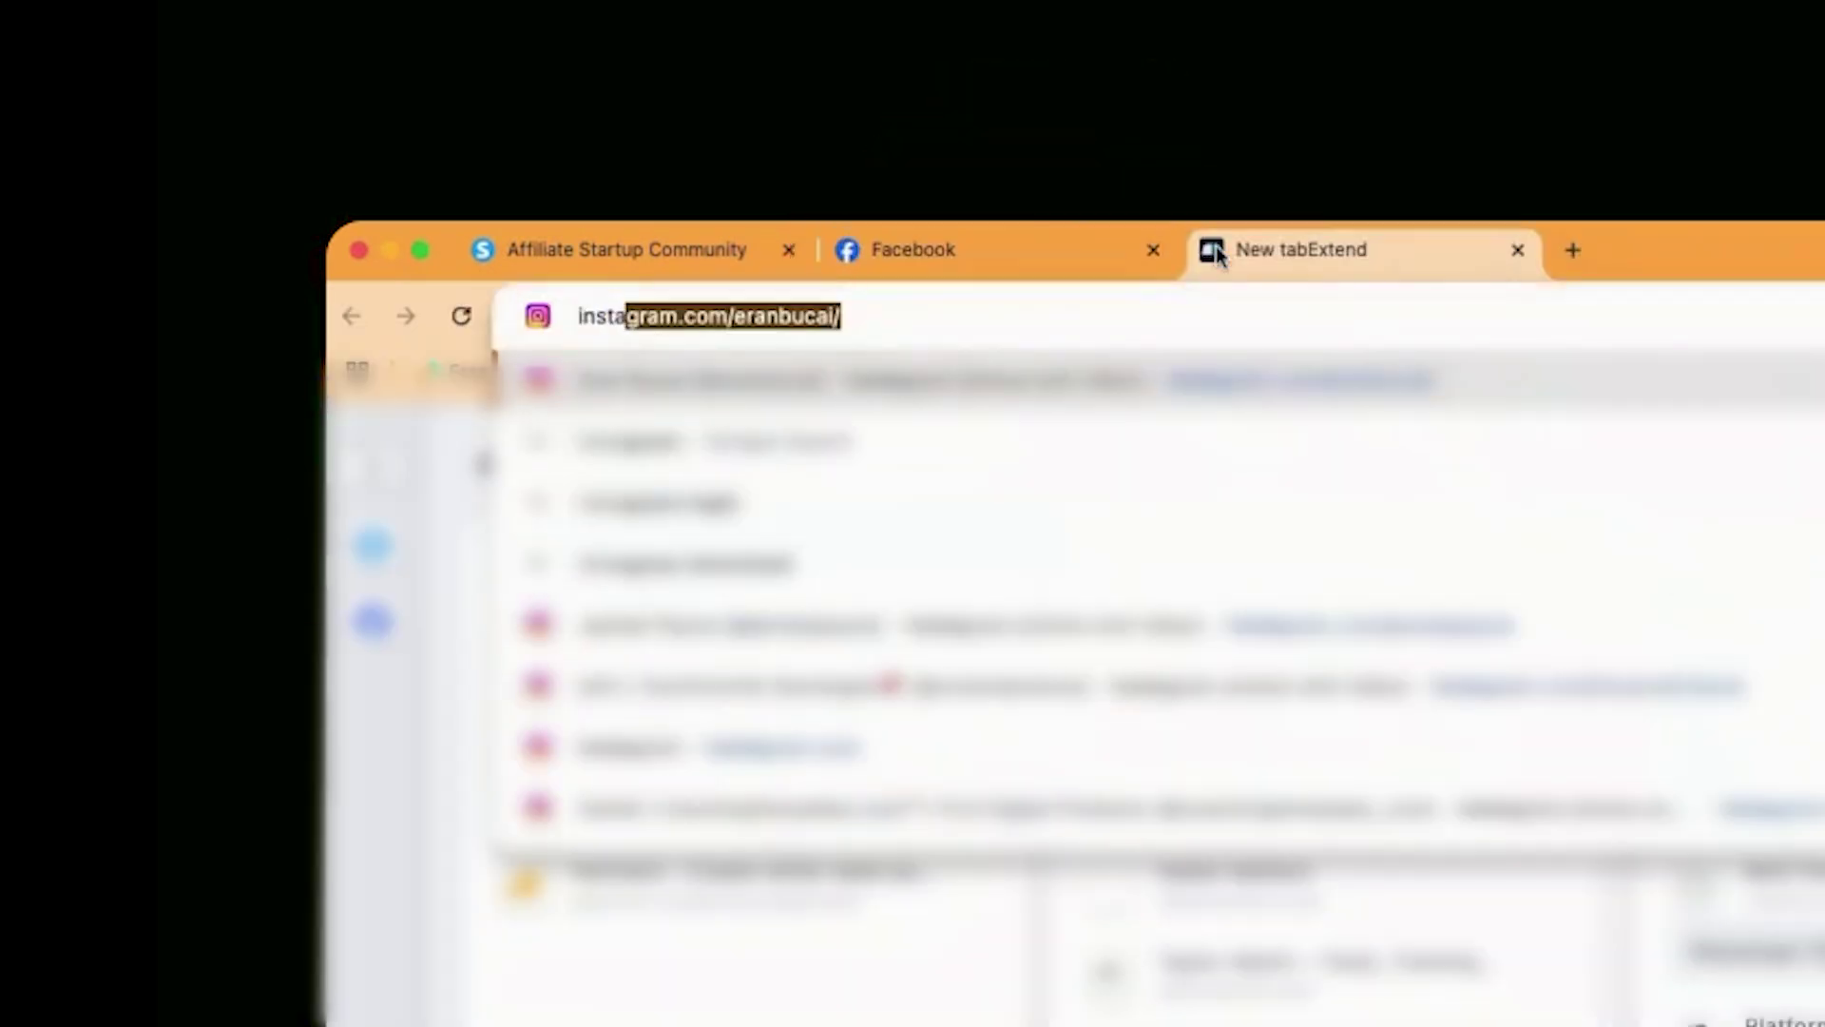
{"action": "key", "text": "Return"}
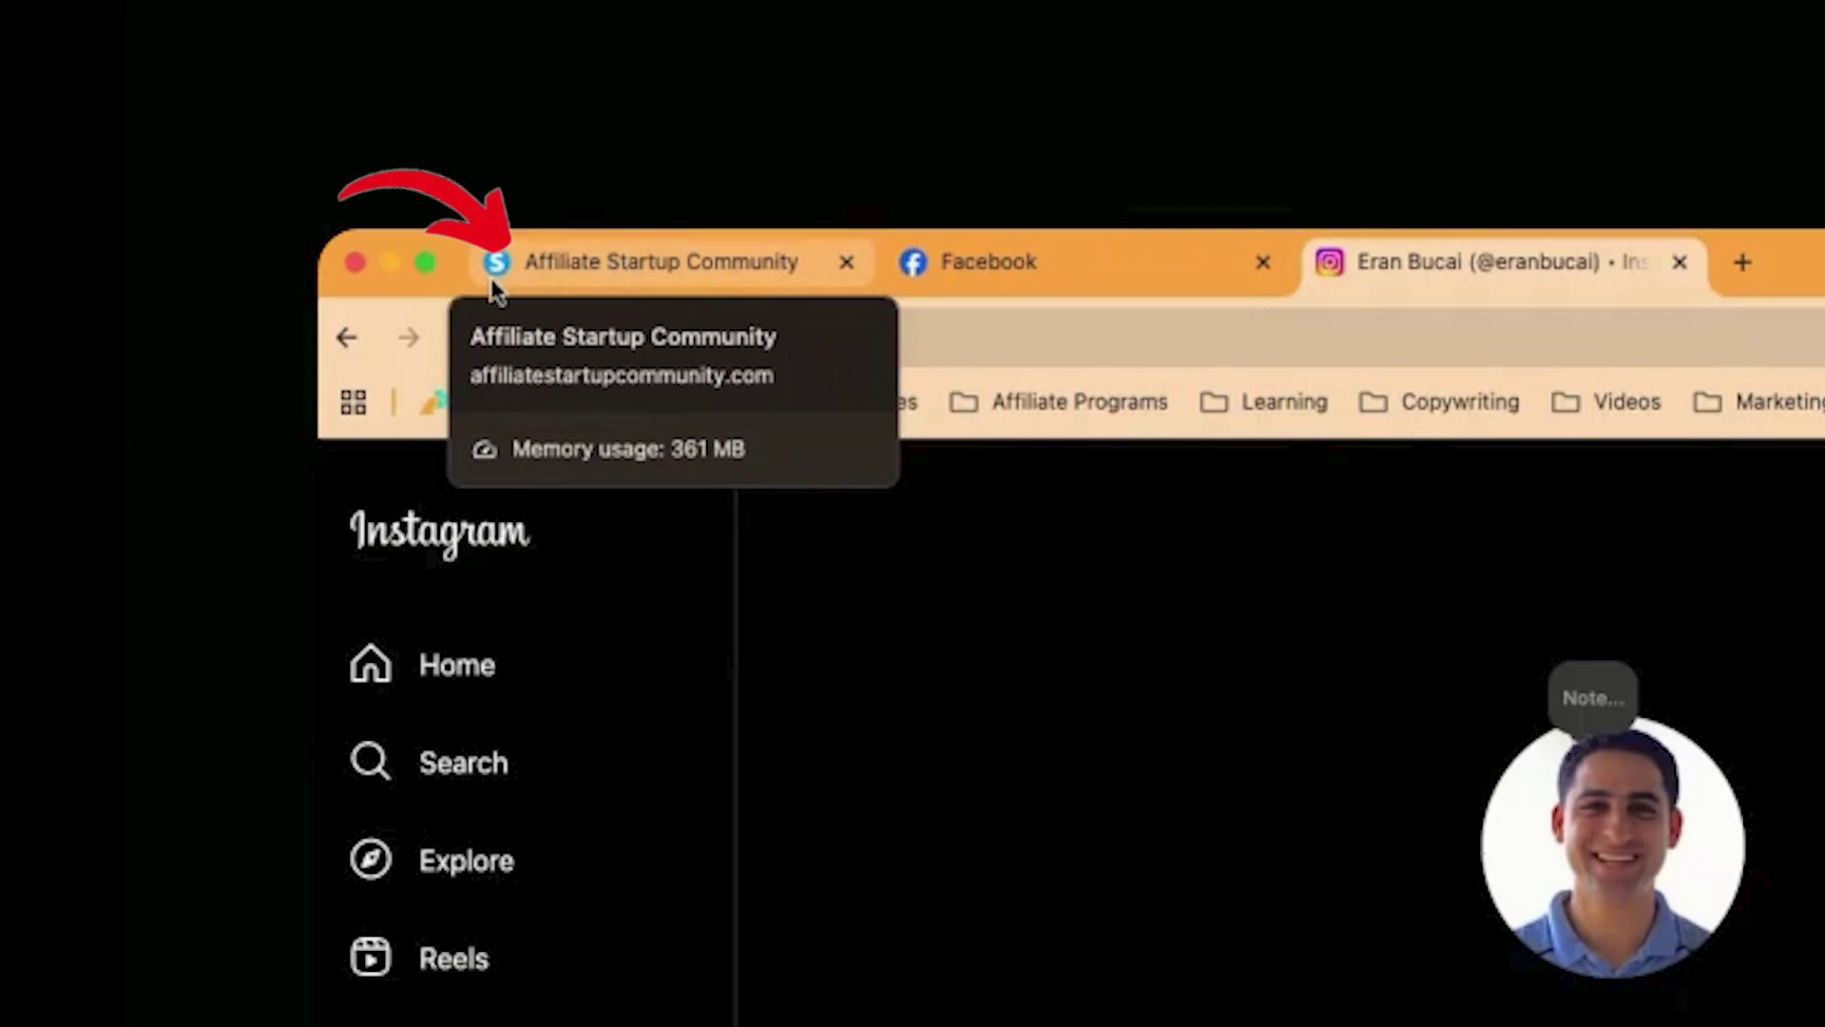
Compare the favicon of the Affiliate Startup Community home page with that of its linked Roadmap page.
{"action": "left_click", "coordinate": [663, 271]}
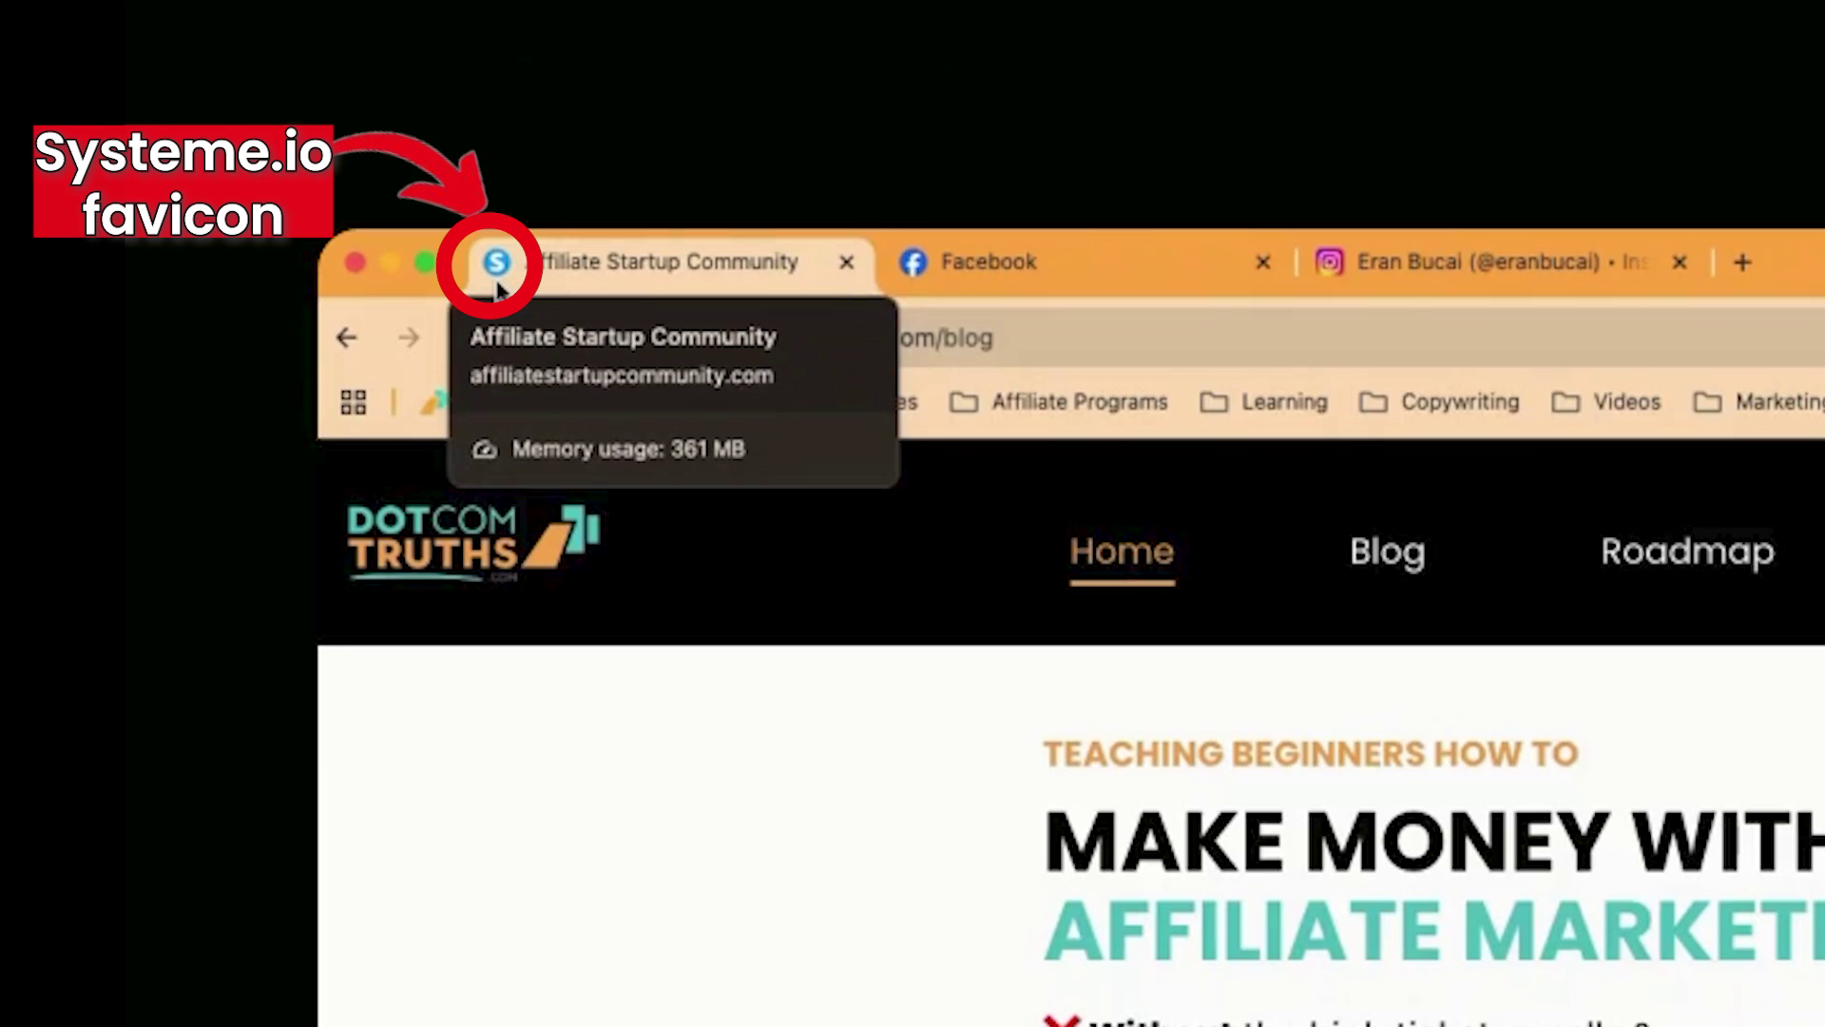
{"action": "left_click", "coordinate": [1747, 569]}
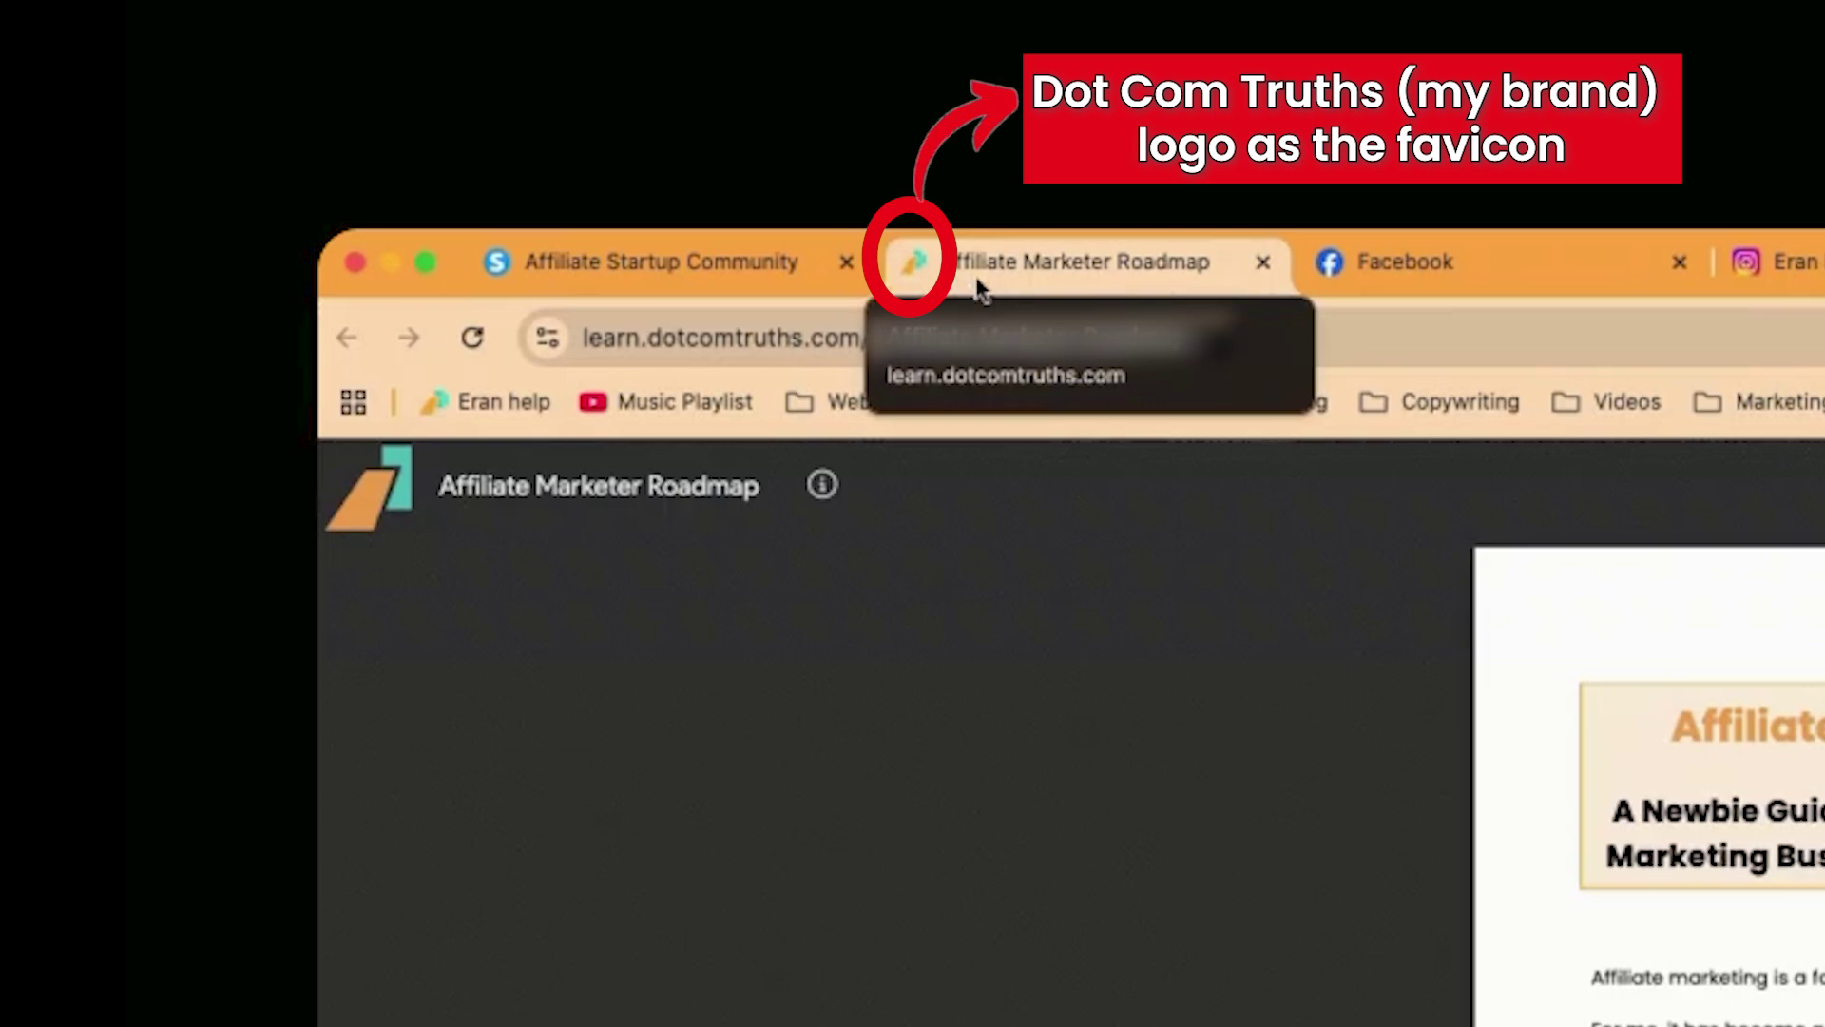
{"action": "left_click", "coordinate": [779, 271]}
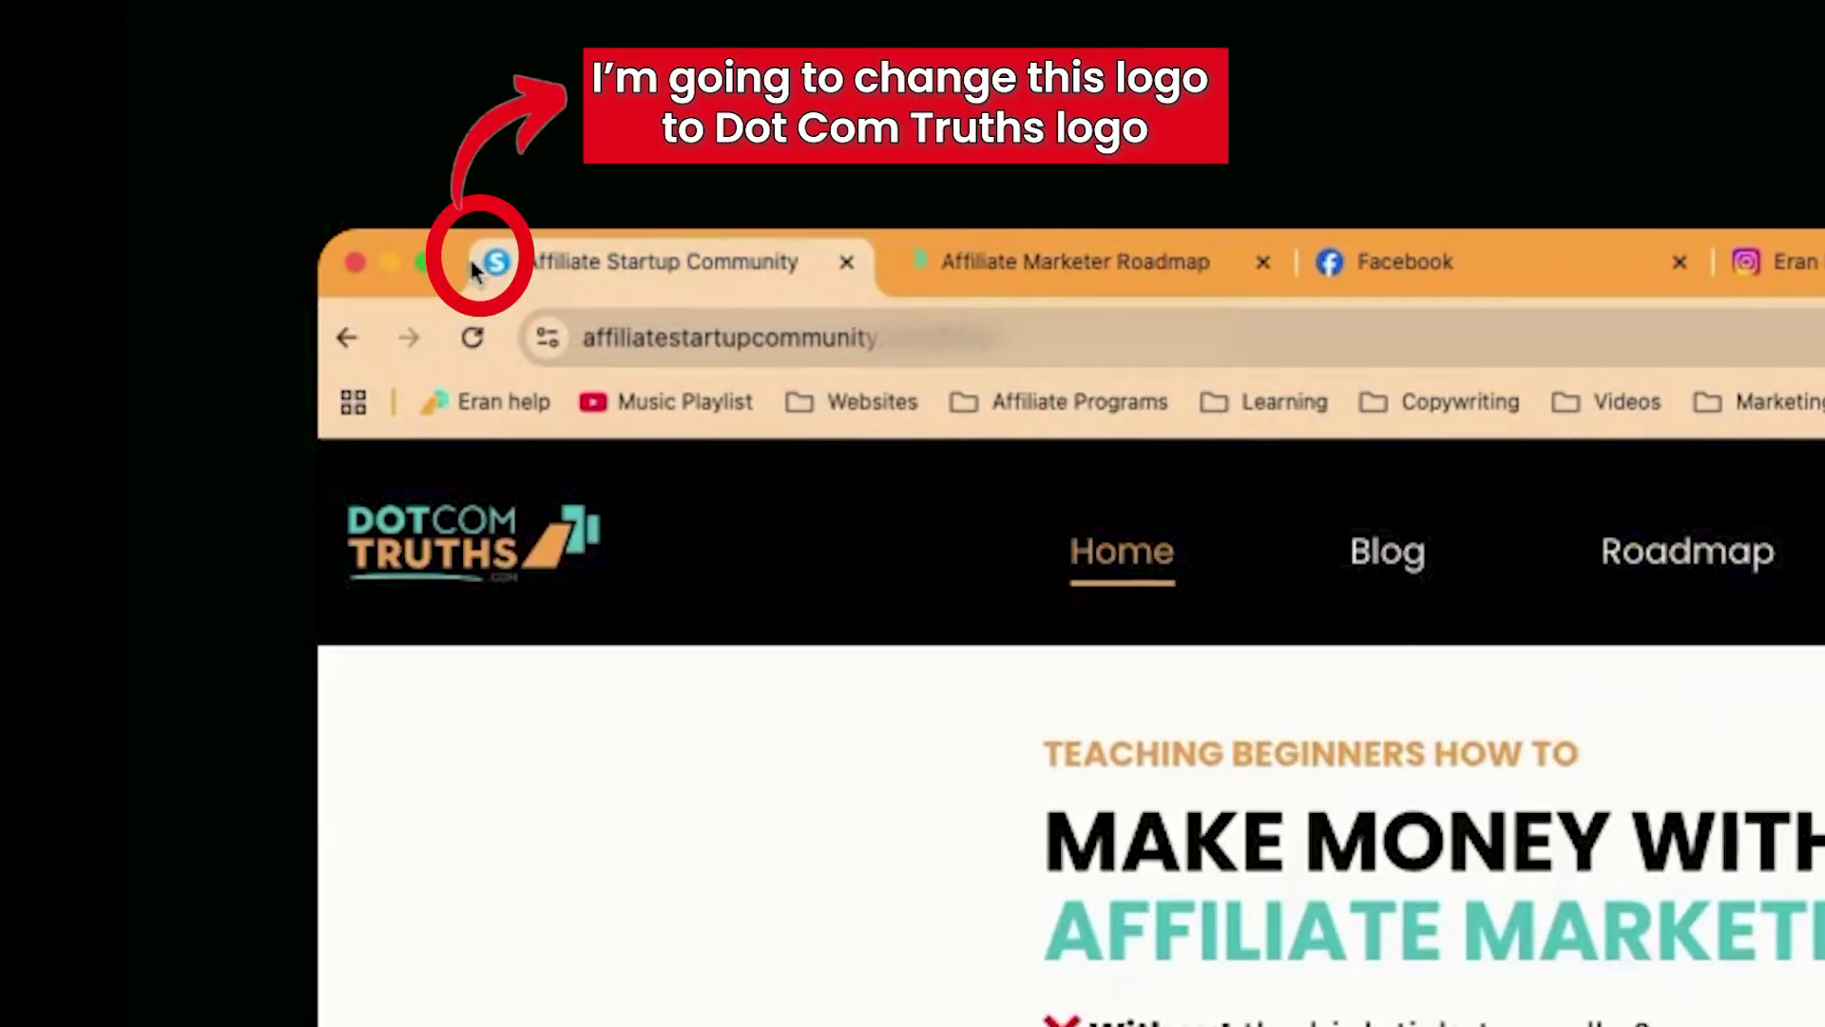
Check the favicon on the site's blog and its Switchy.io article, ending back on the blog list.
{"action": "left_click", "coordinate": [1388, 559]}
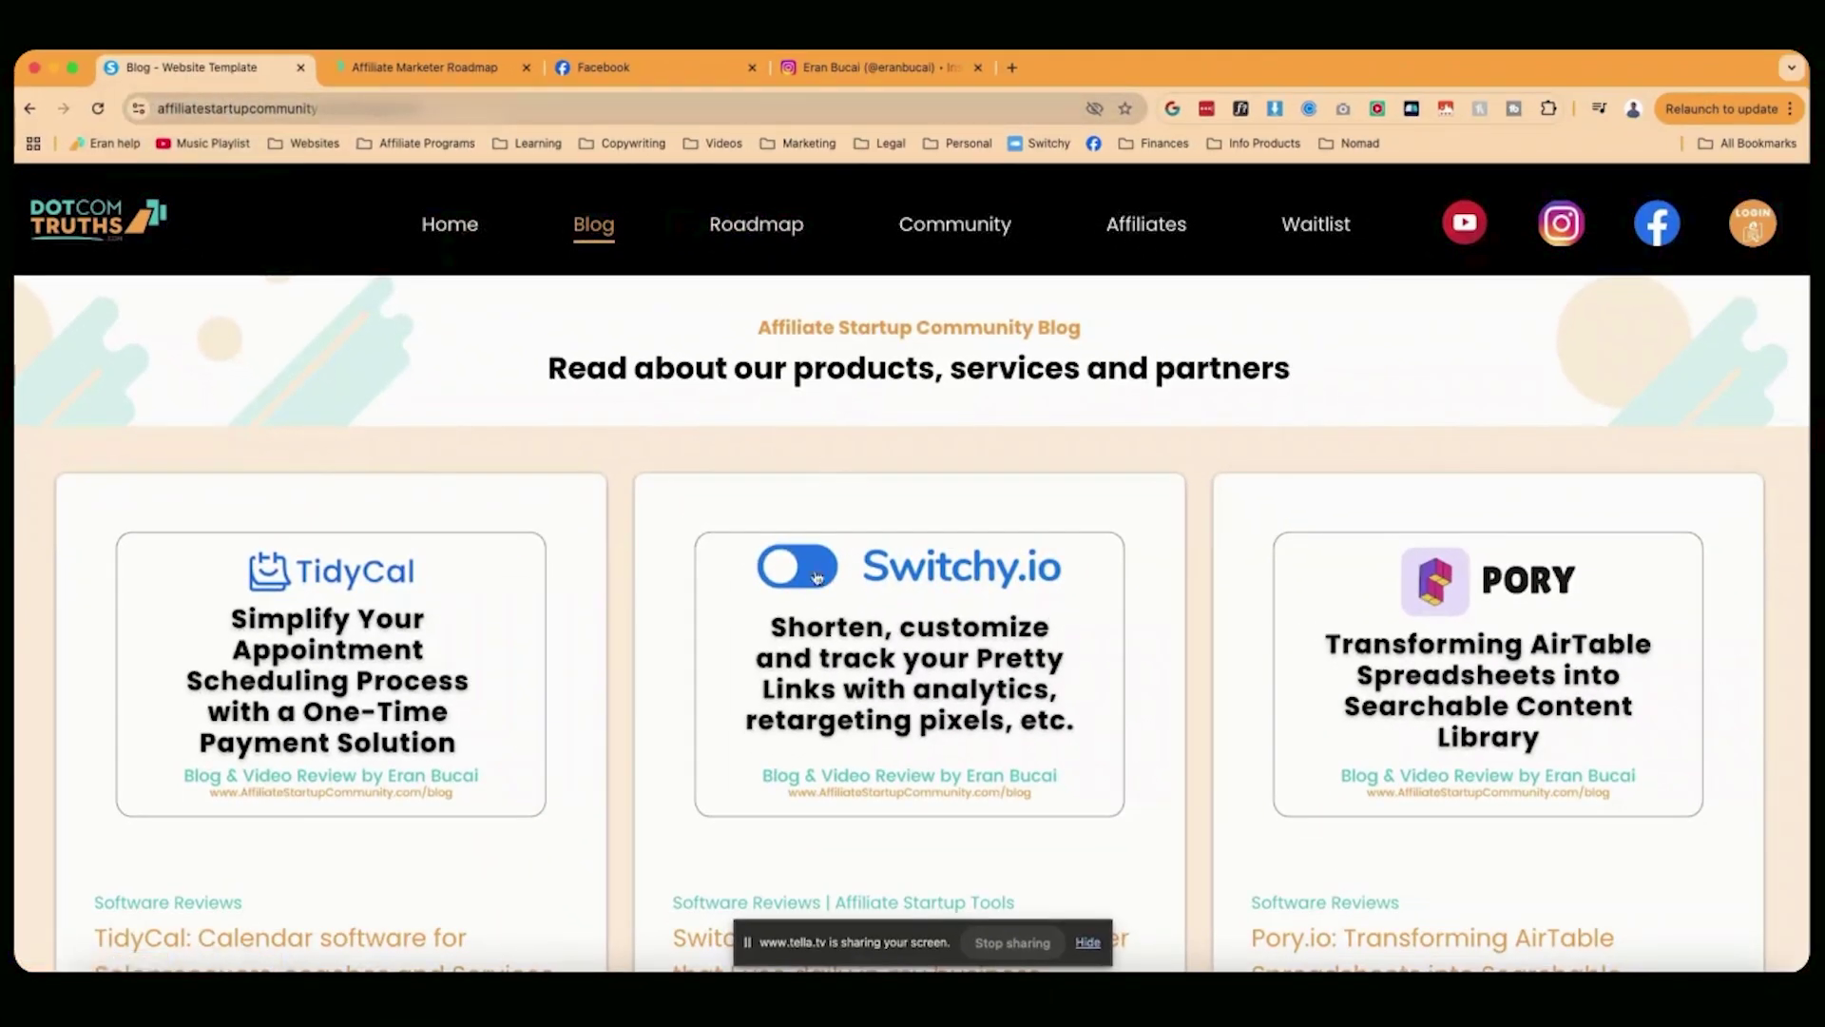
{"action": "left_click", "coordinate": [816, 577]}
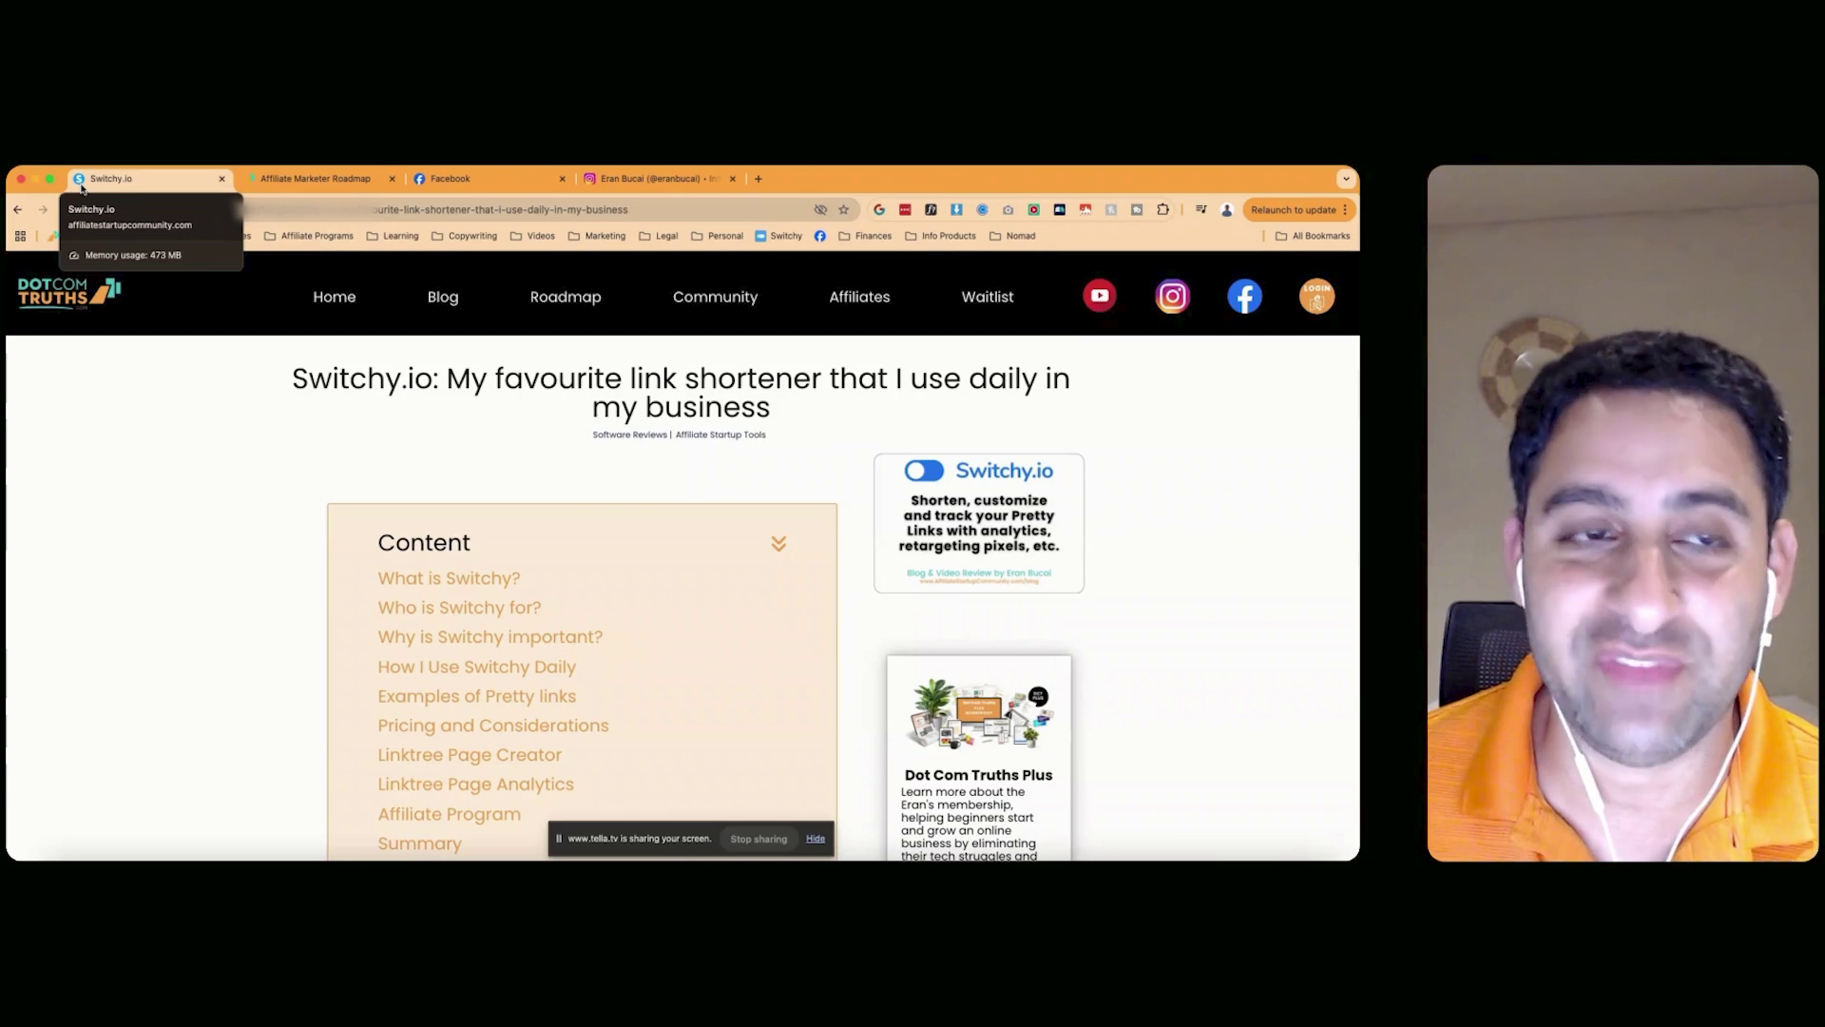
{"action": "left_click", "coordinate": [15, 210]}
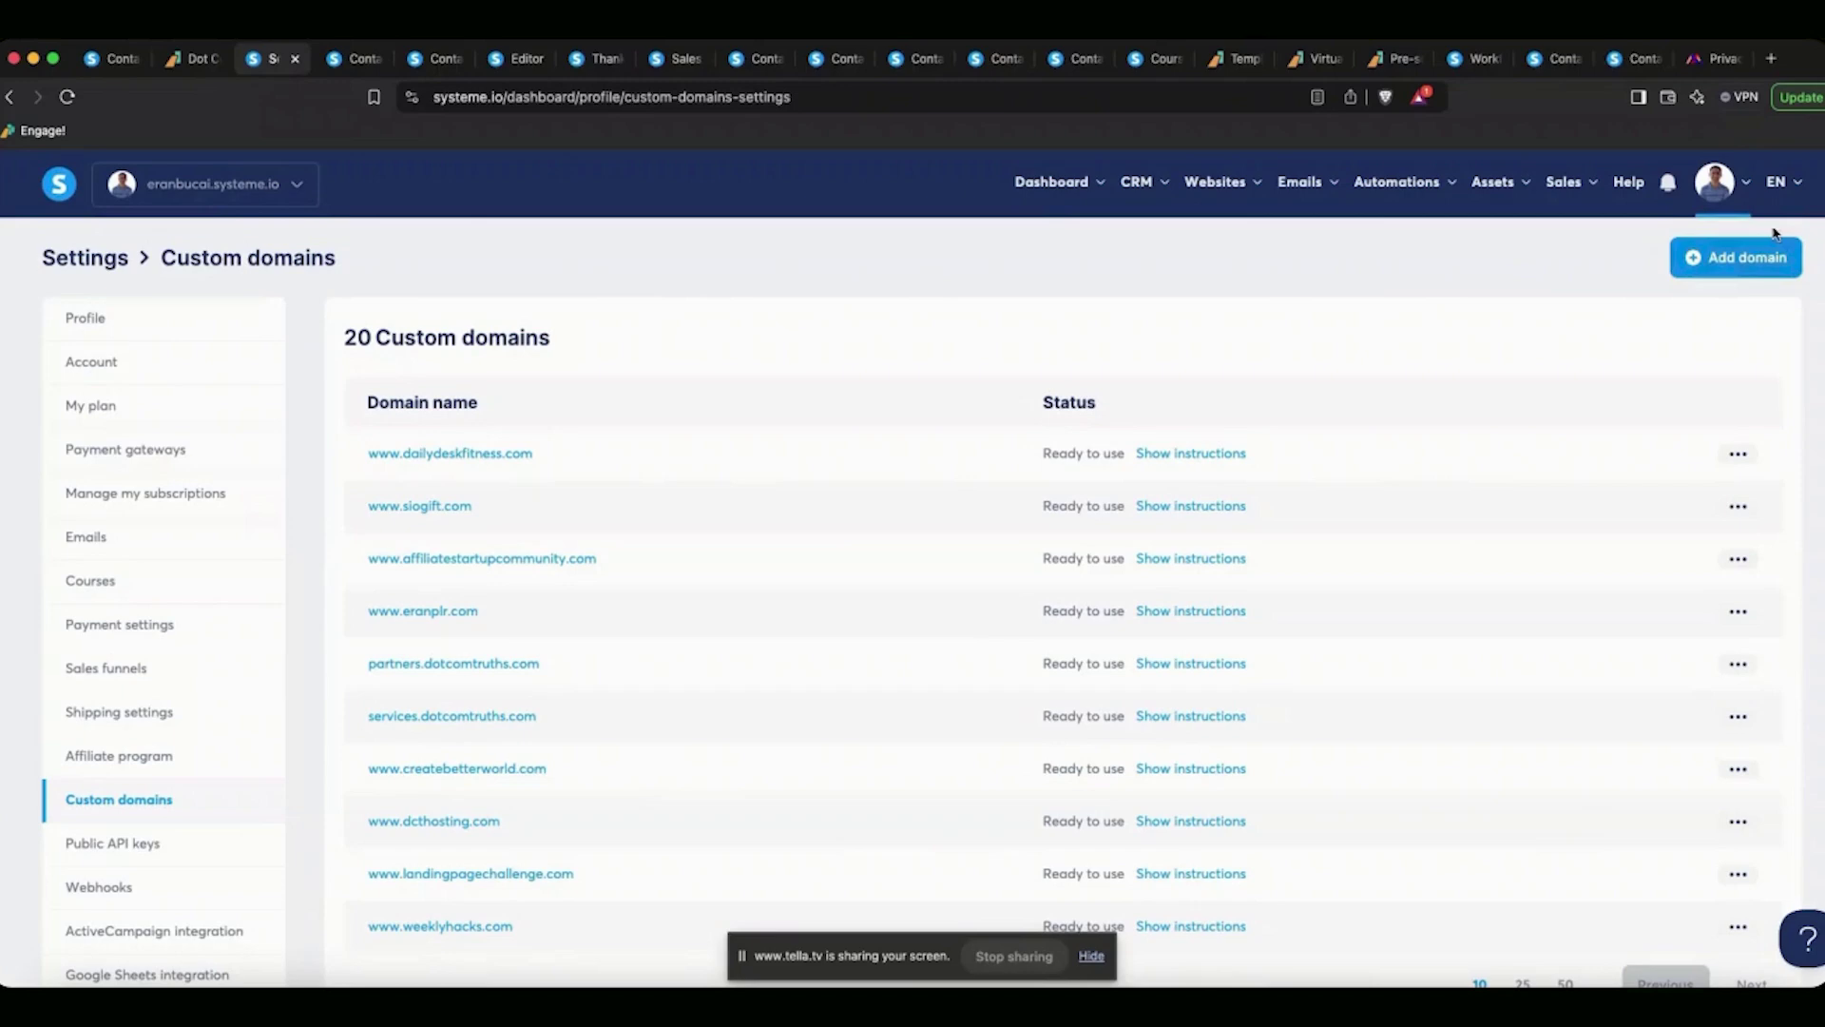
{"action": "left_click", "coordinate": [1272, 274]}
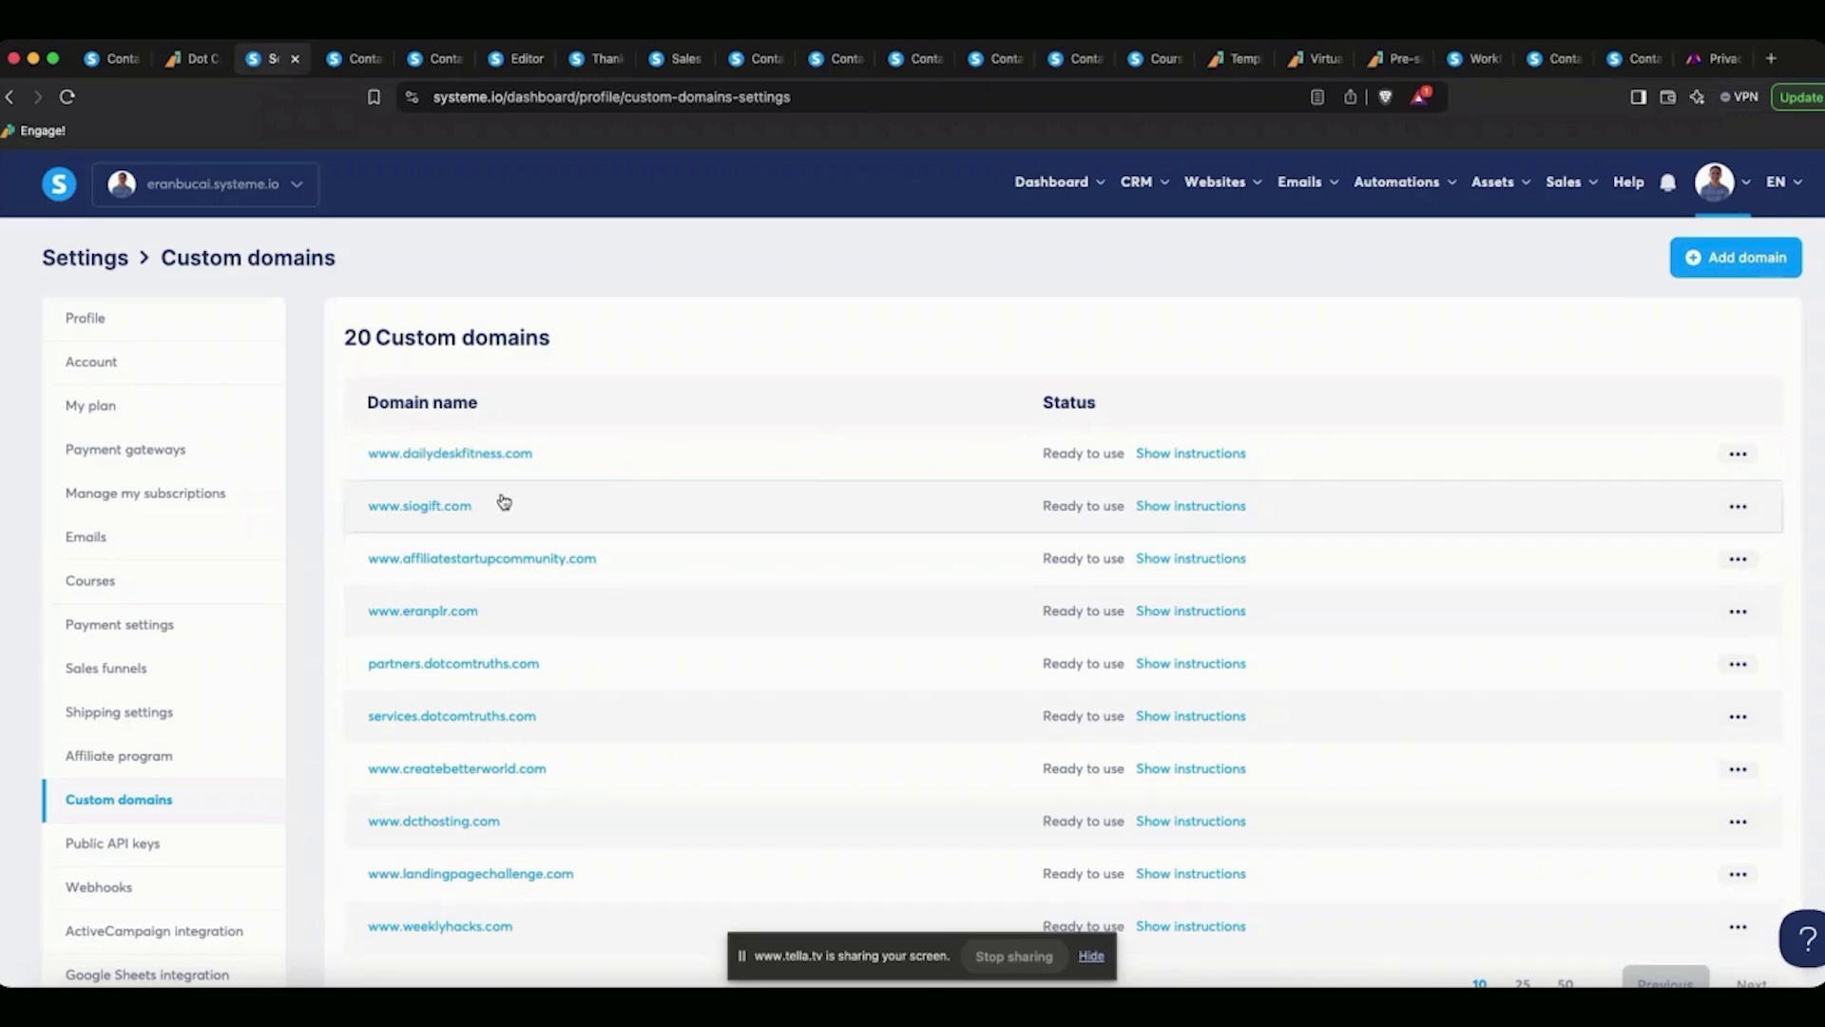
{"action": "left_click", "coordinate": [393, 568]}
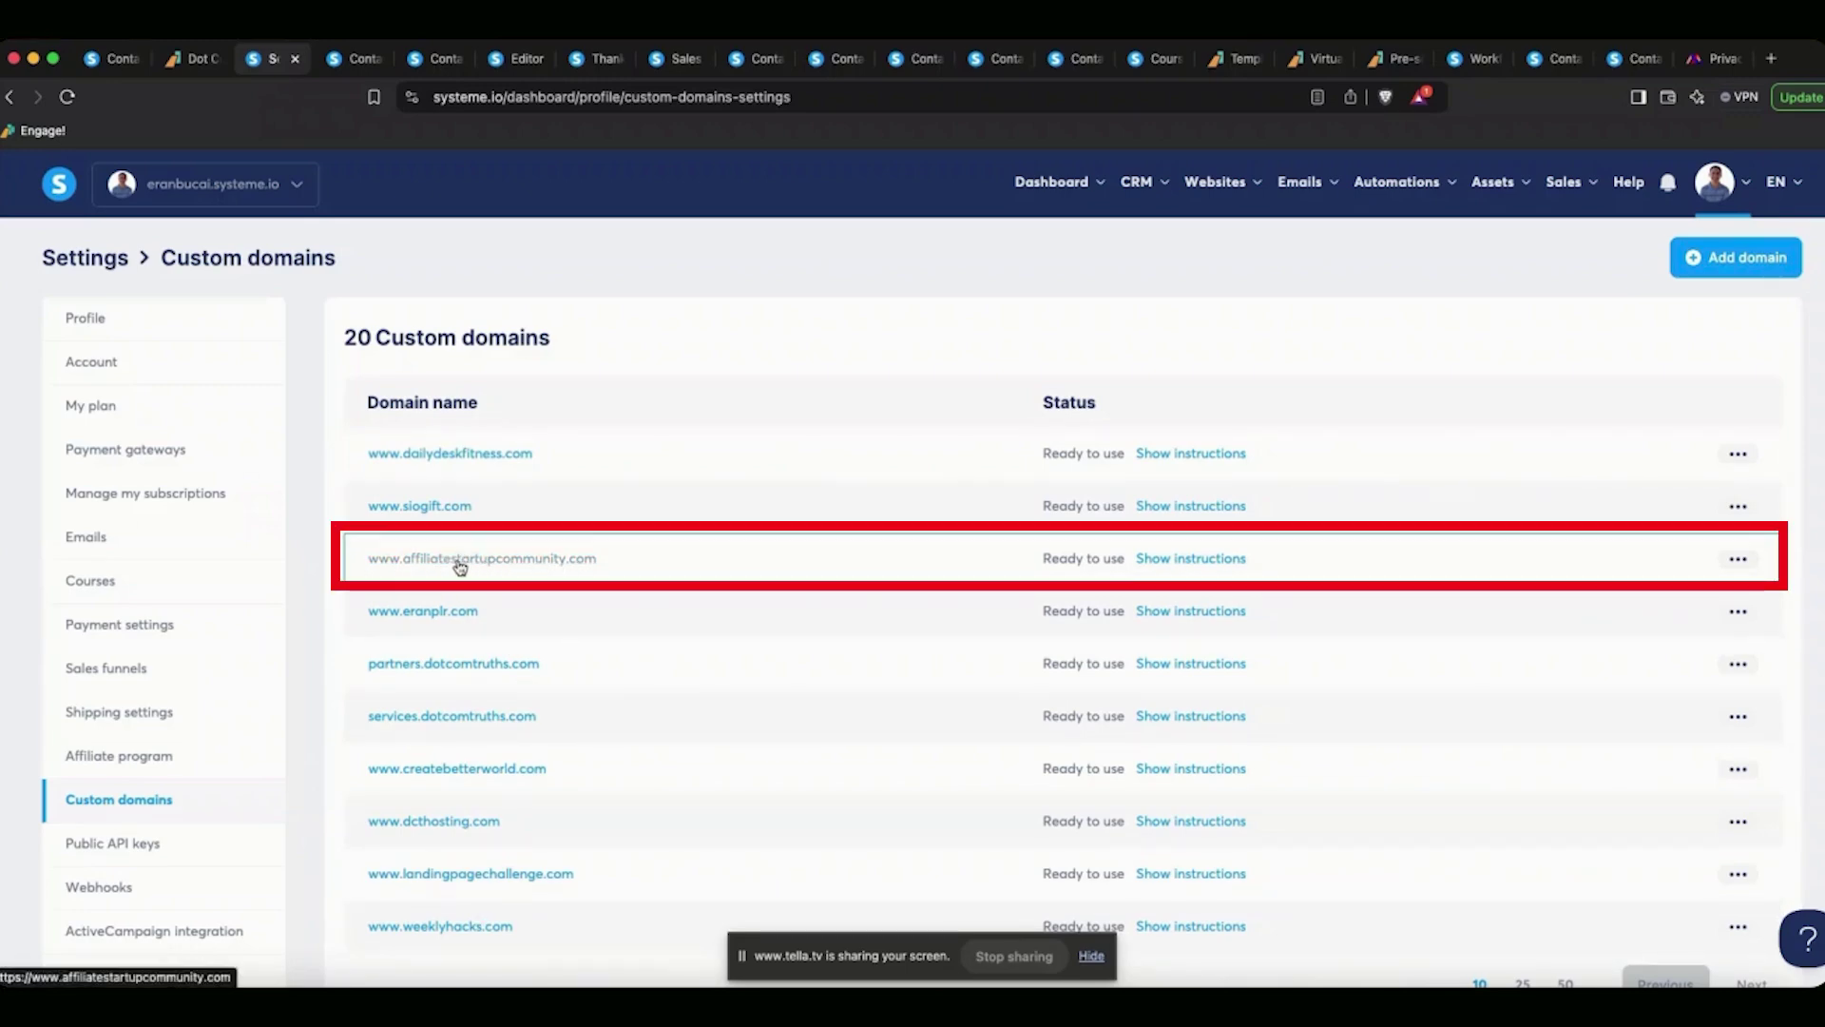
{"action": "left_click", "coordinate": [1737, 558]}
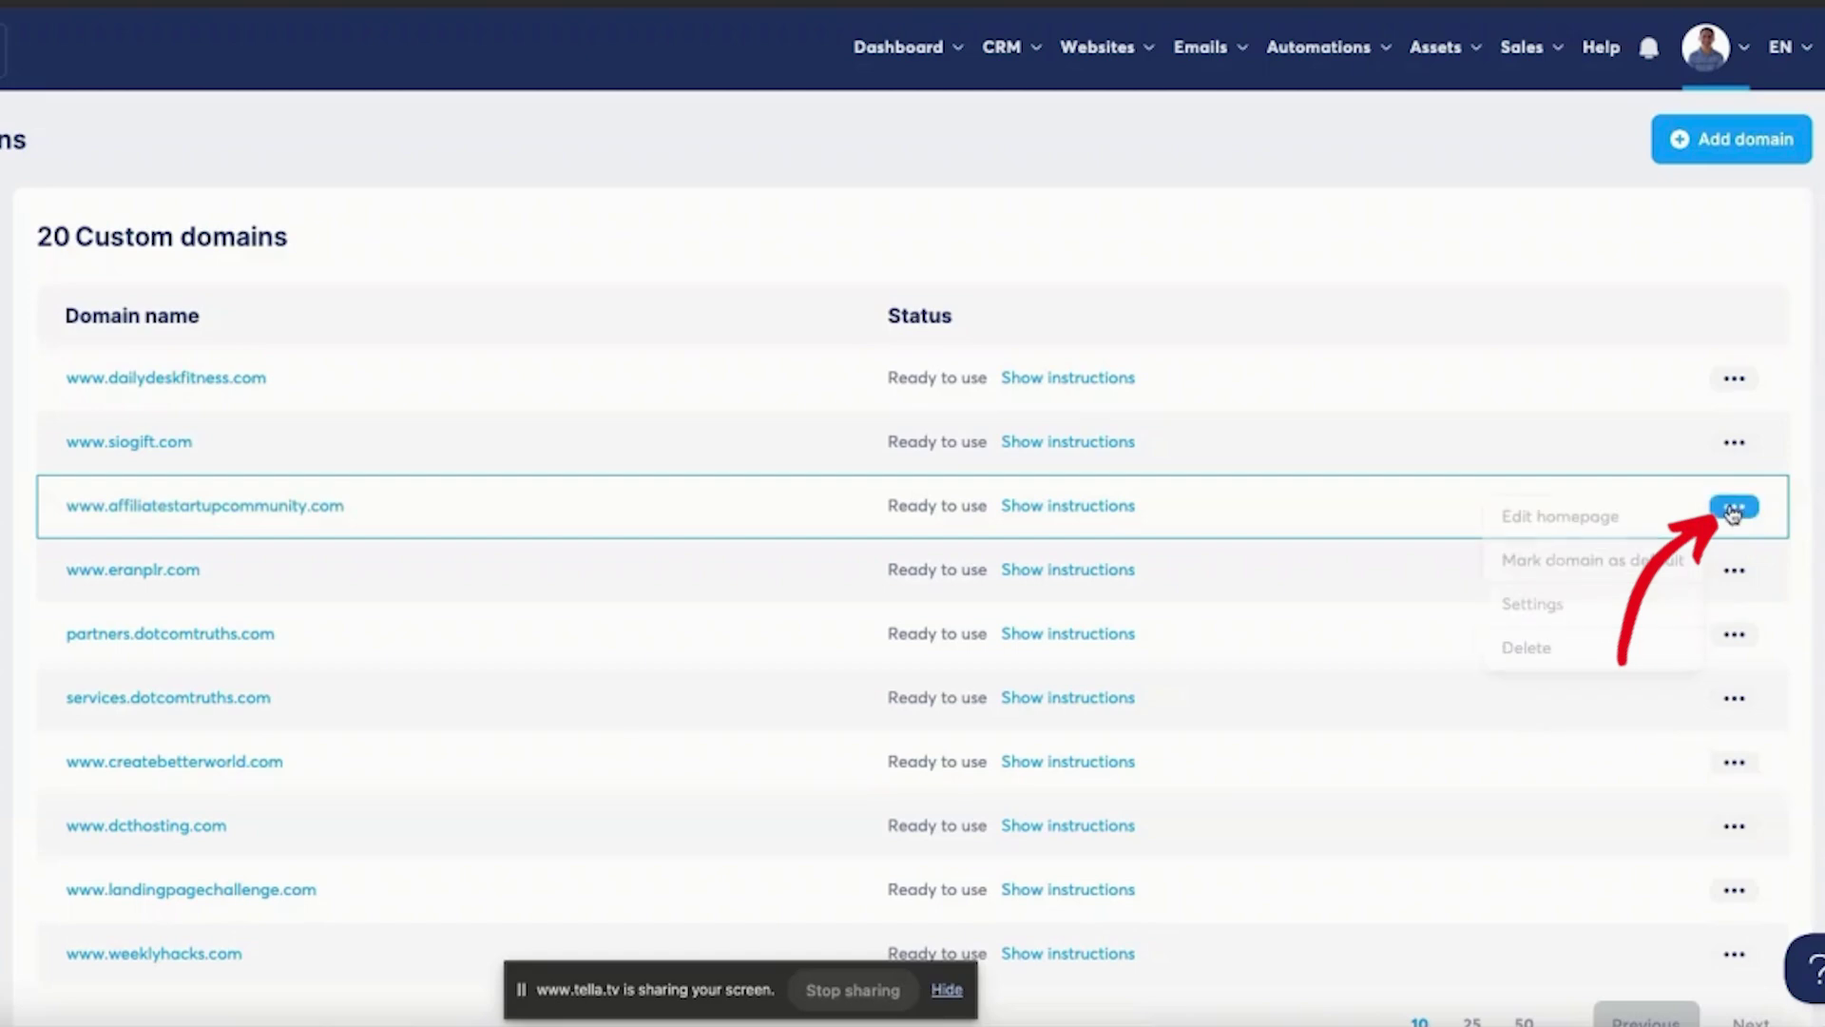
{"action": "left_click", "coordinate": [1568, 608]}
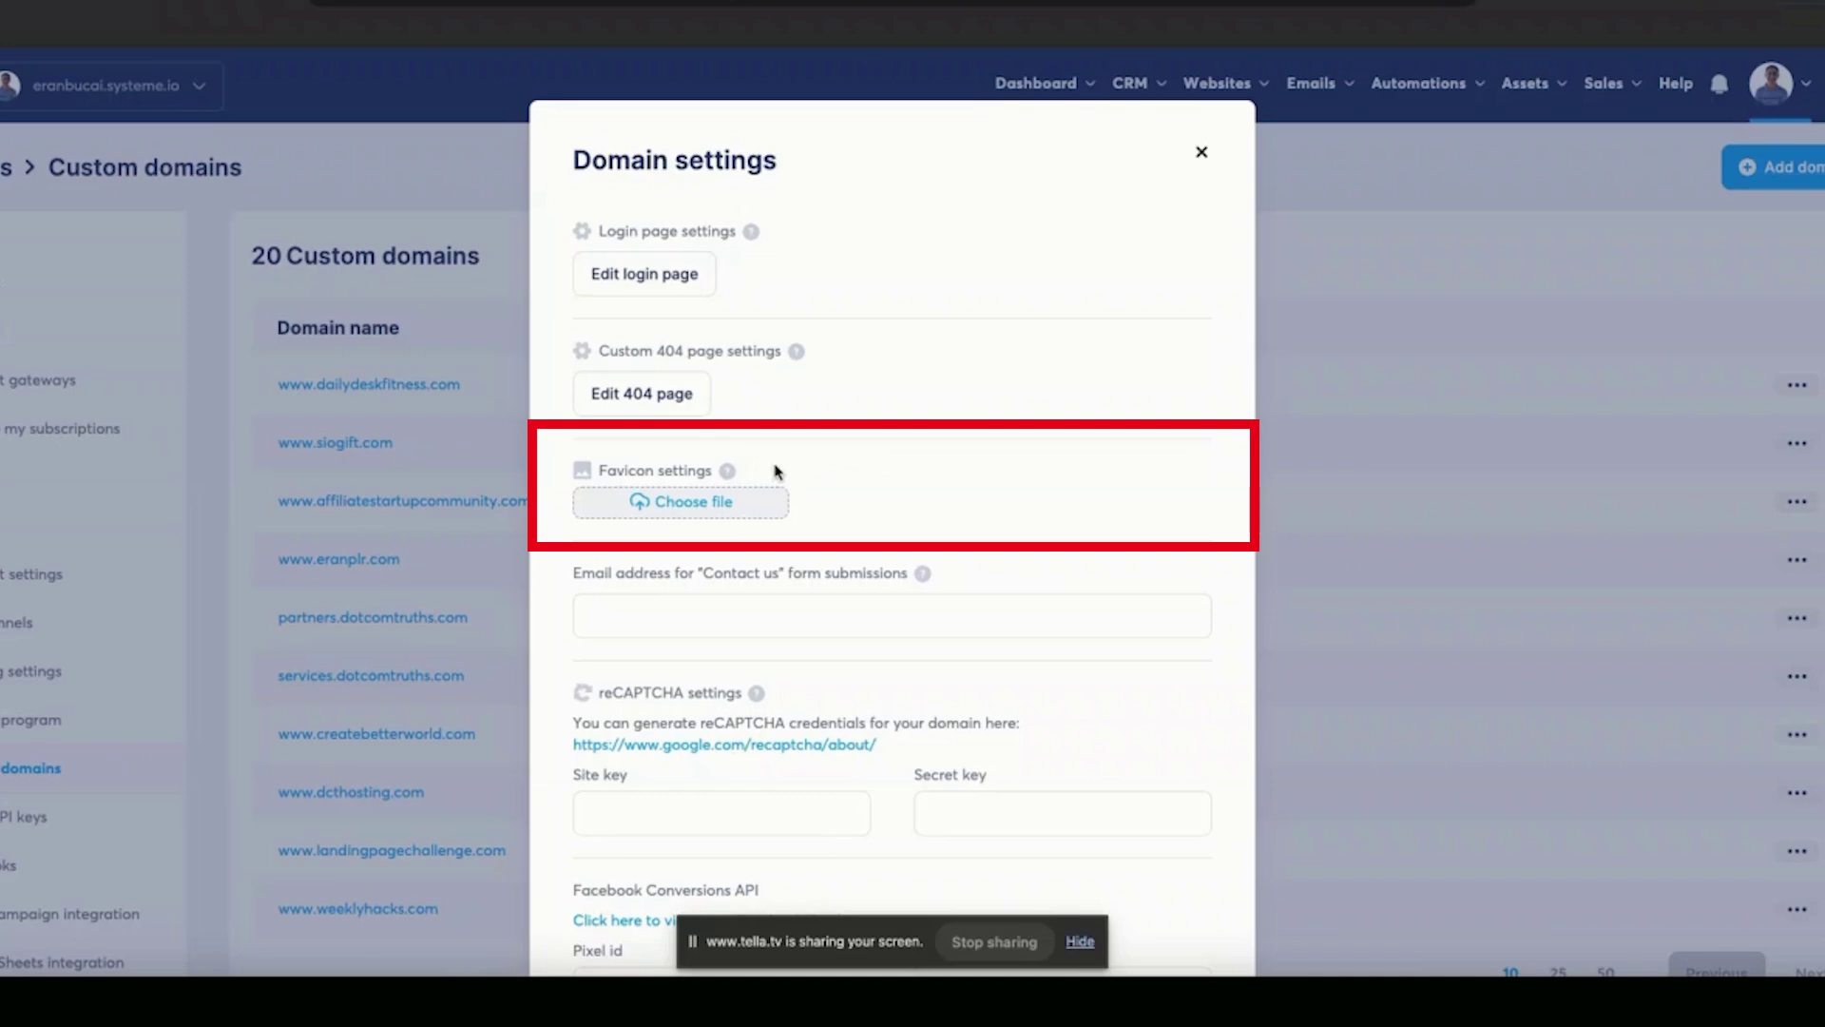
Search the computer for "favicon" and upload elron favicon dct.png as the domain's favicon, keeping the default crop.
{"action": "mouse_move", "coordinate": [729, 475]}
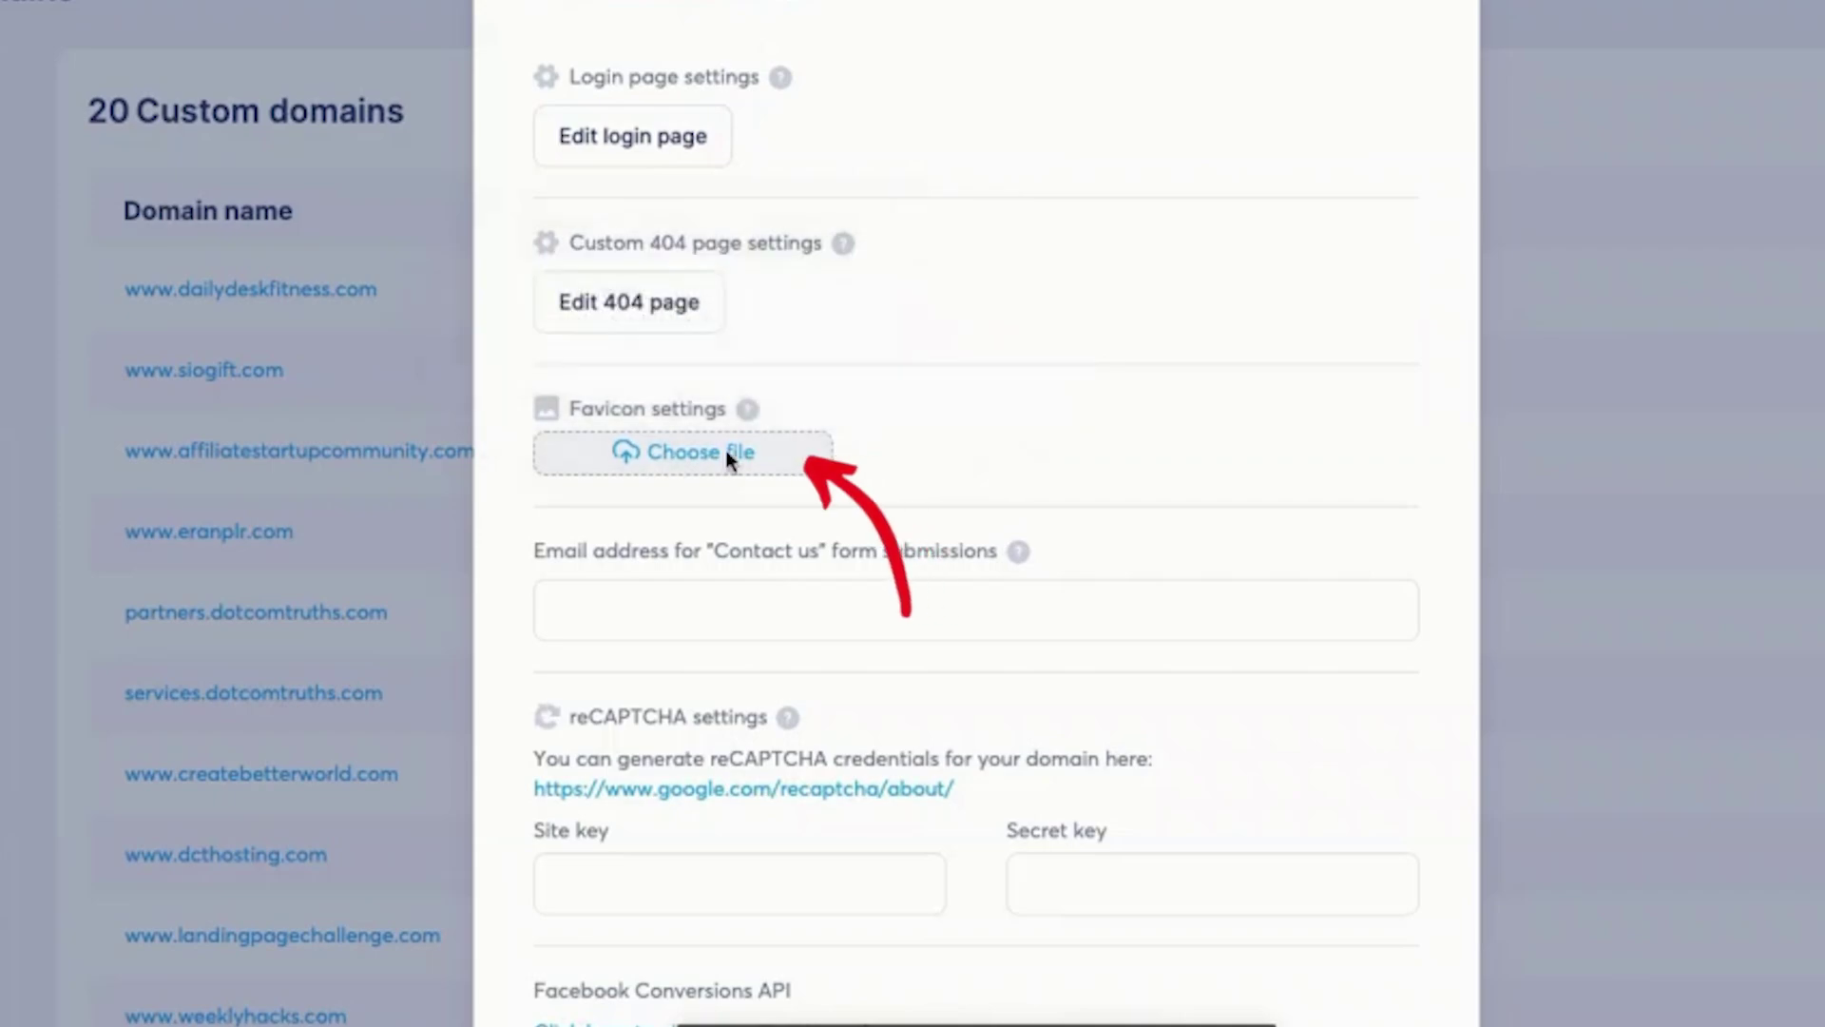
{"action": "left_click", "coordinate": [729, 456]}
{"action": "left_click", "coordinate": [1384, 118]}
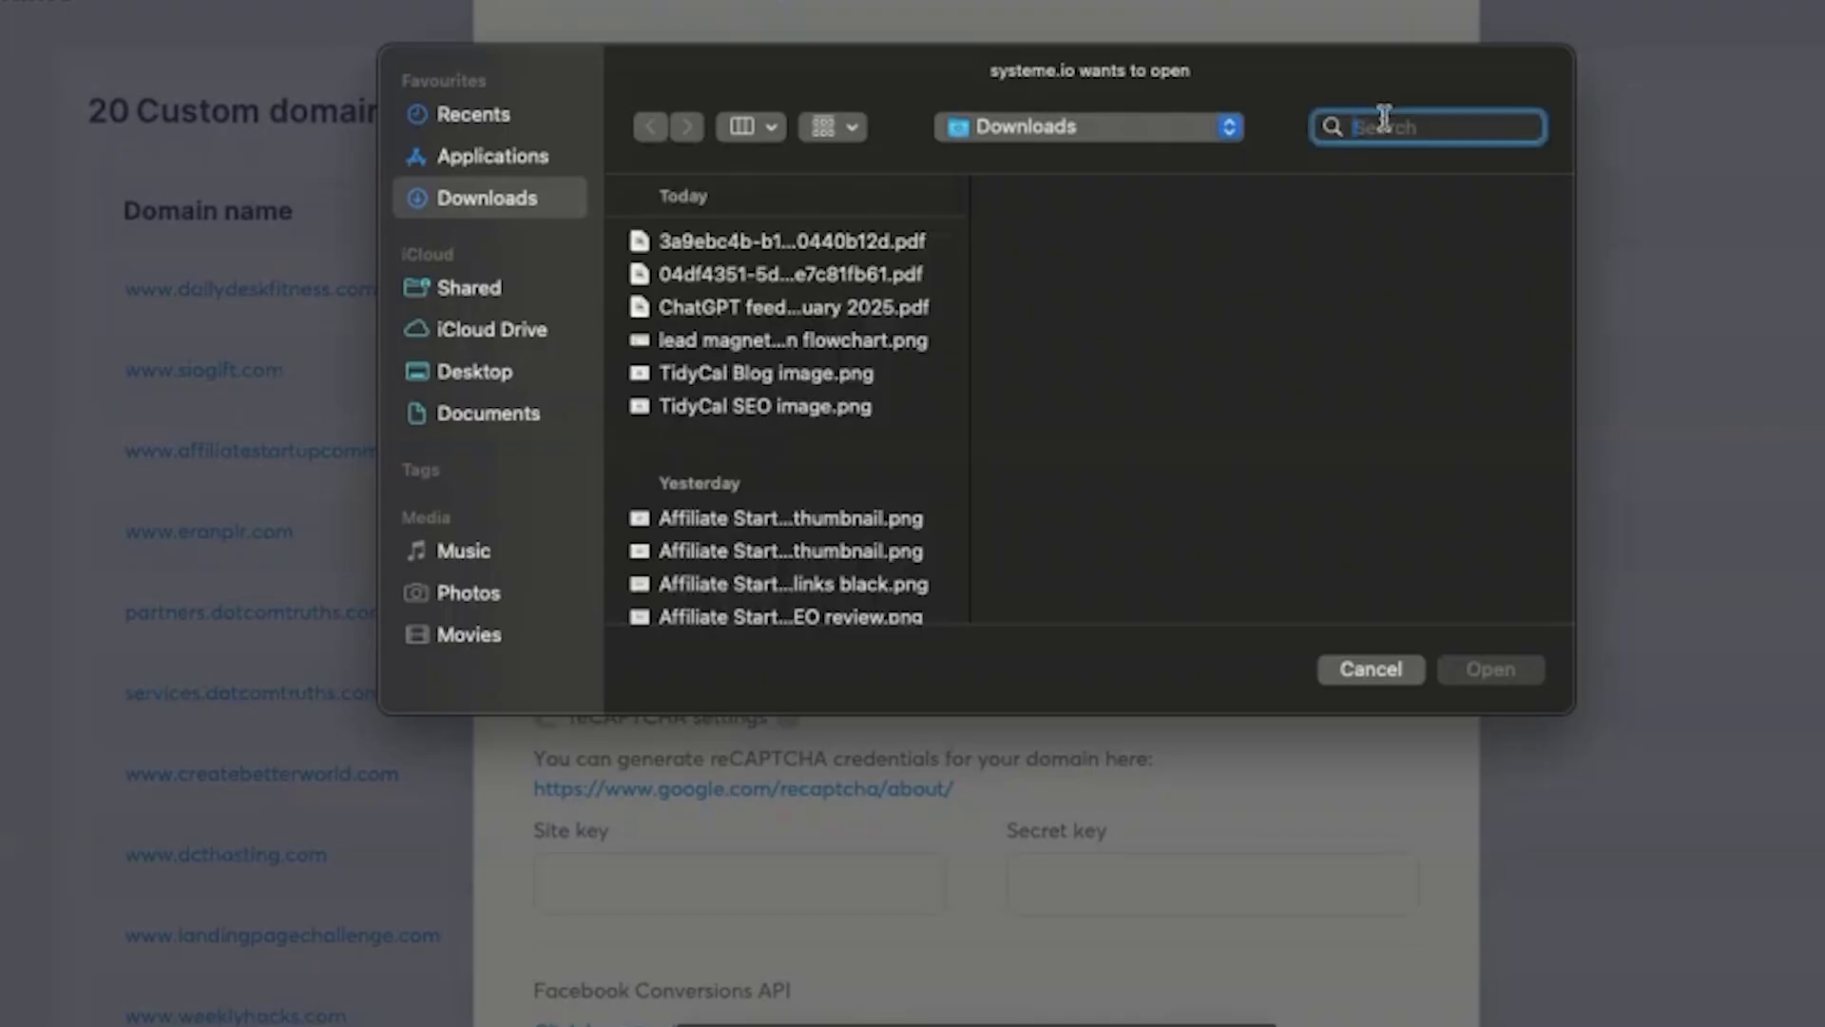
{"action": "type", "text": "favicon"}
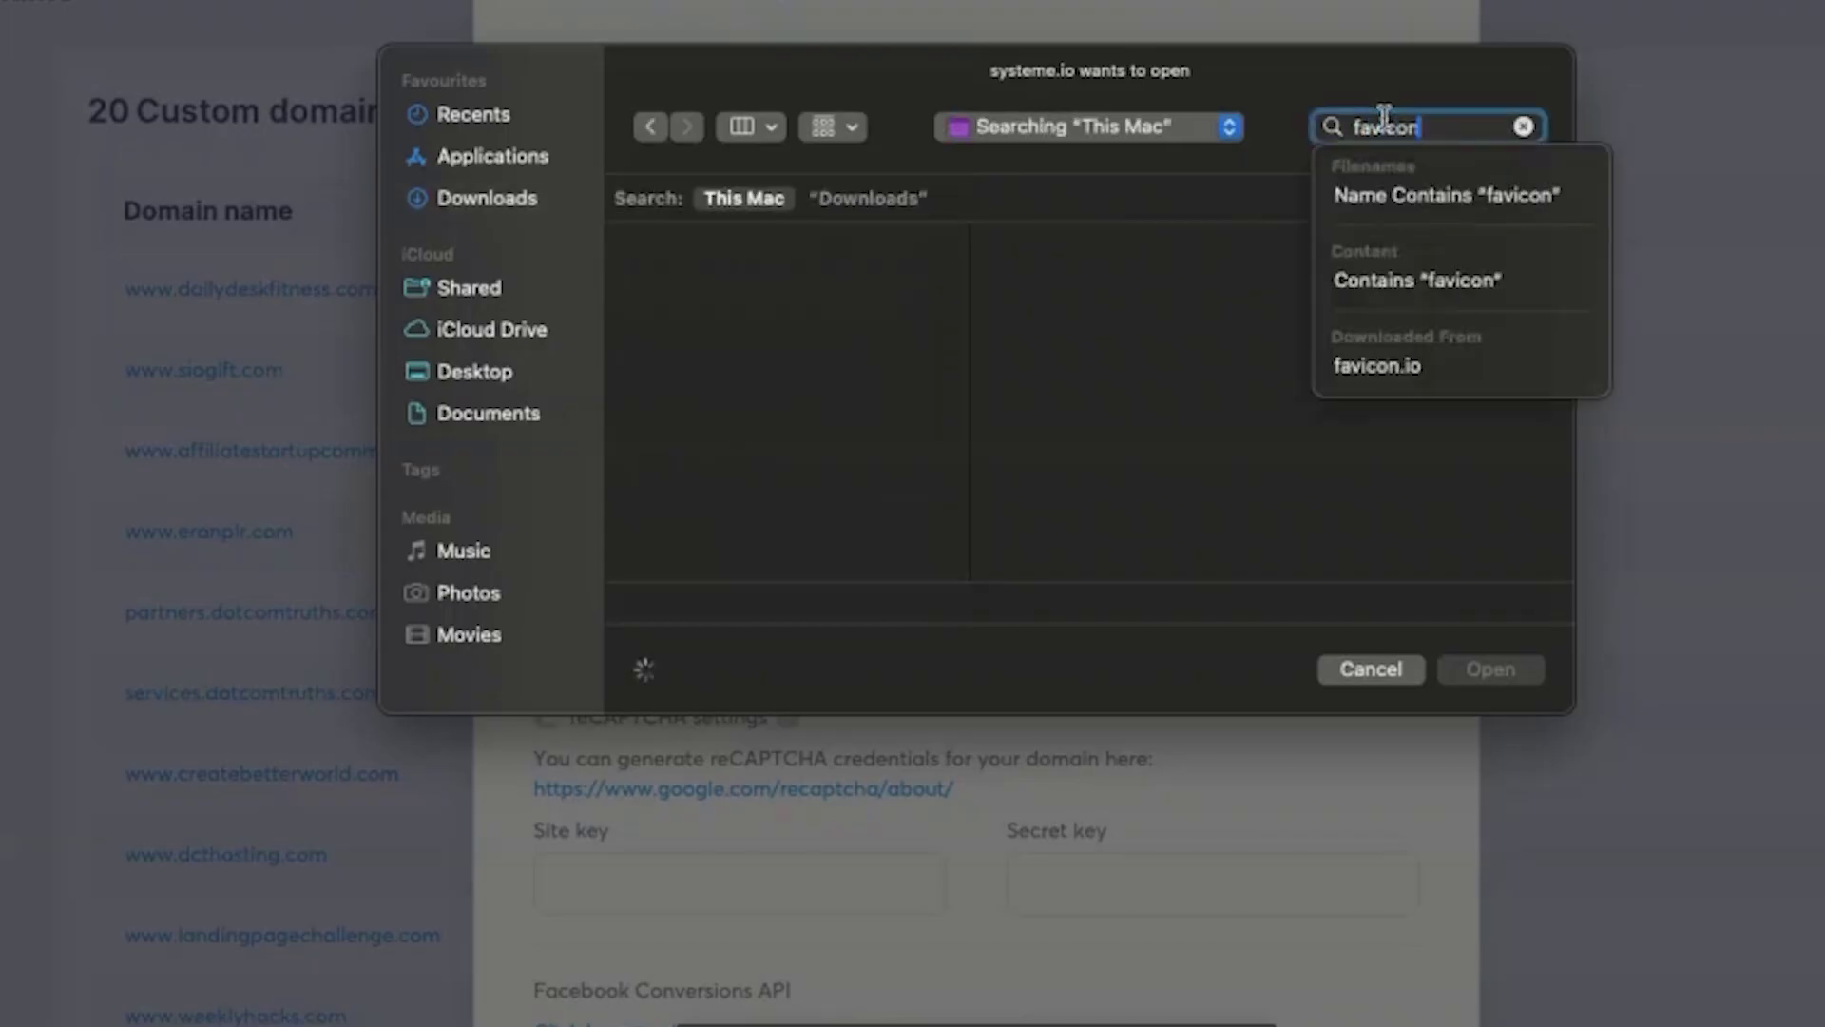
{"action": "key", "text": "Return"}
{"action": "scroll", "coordinate": [865, 300], "scroll_direction": "down", "scroll_amount": 5}
{"action": "left_click", "coordinate": [753, 385]}
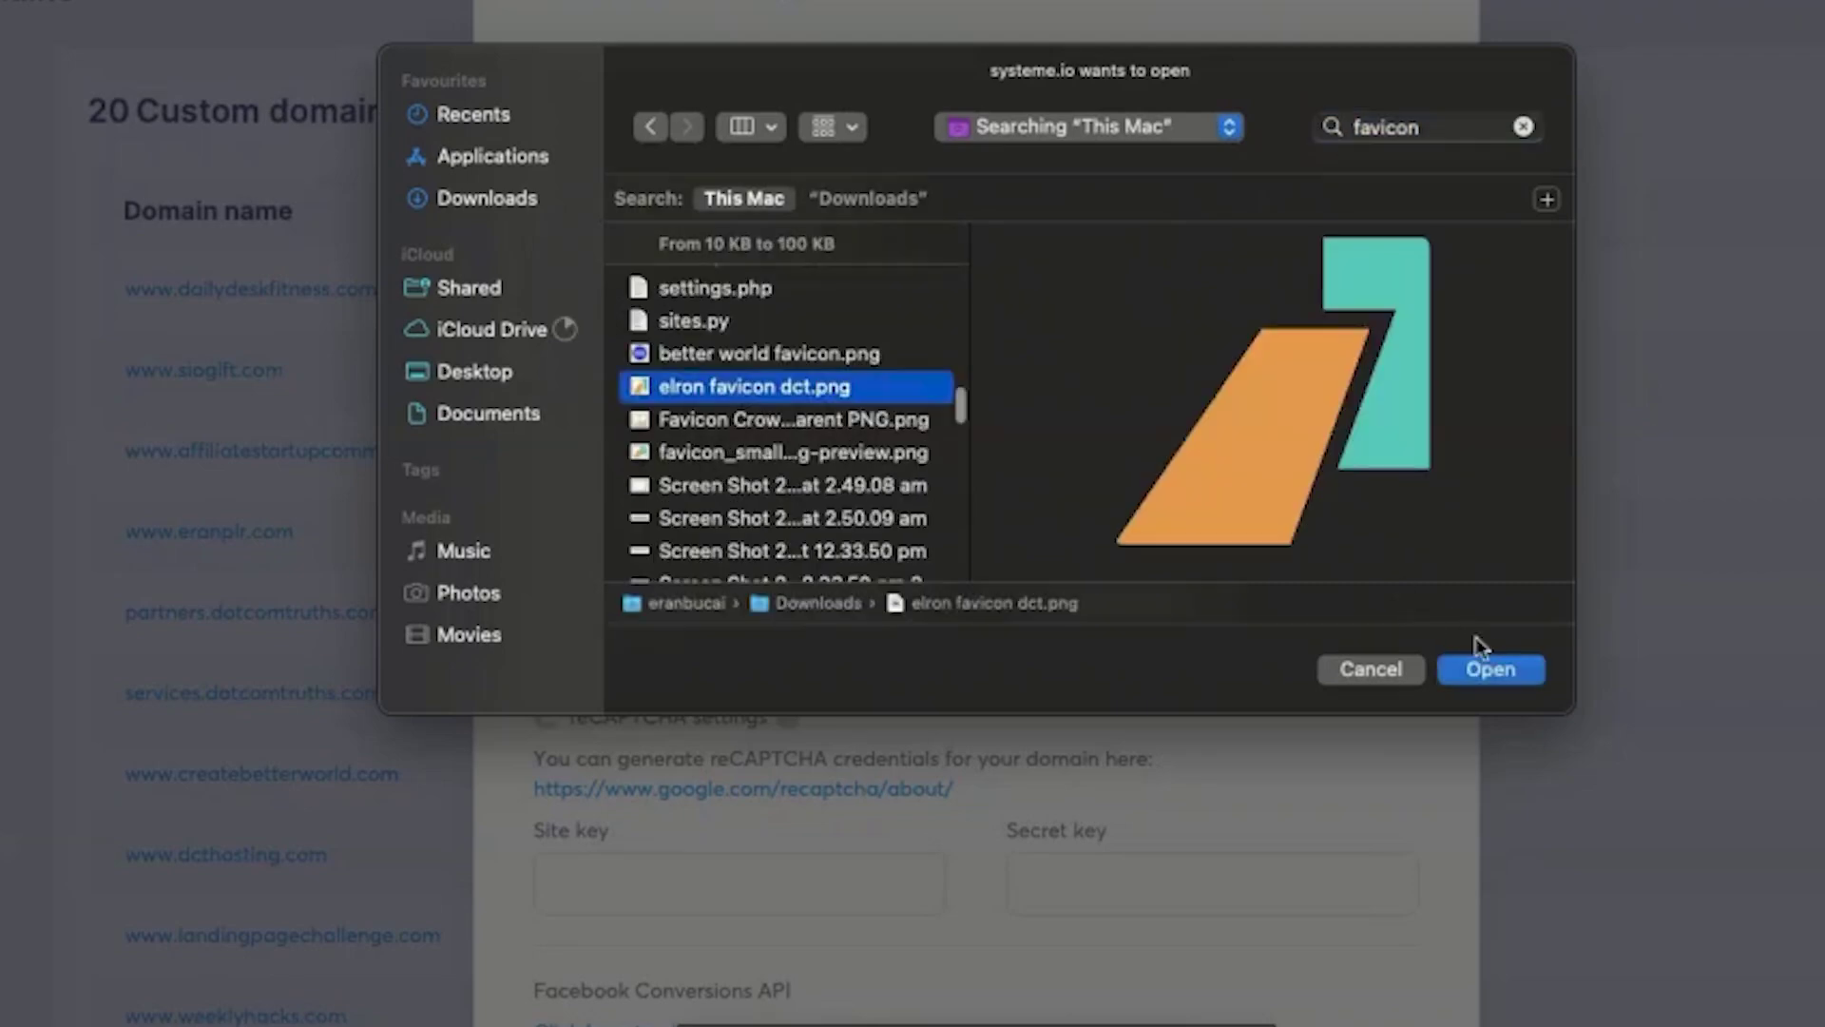
{"action": "left_click", "coordinate": [1490, 670]}
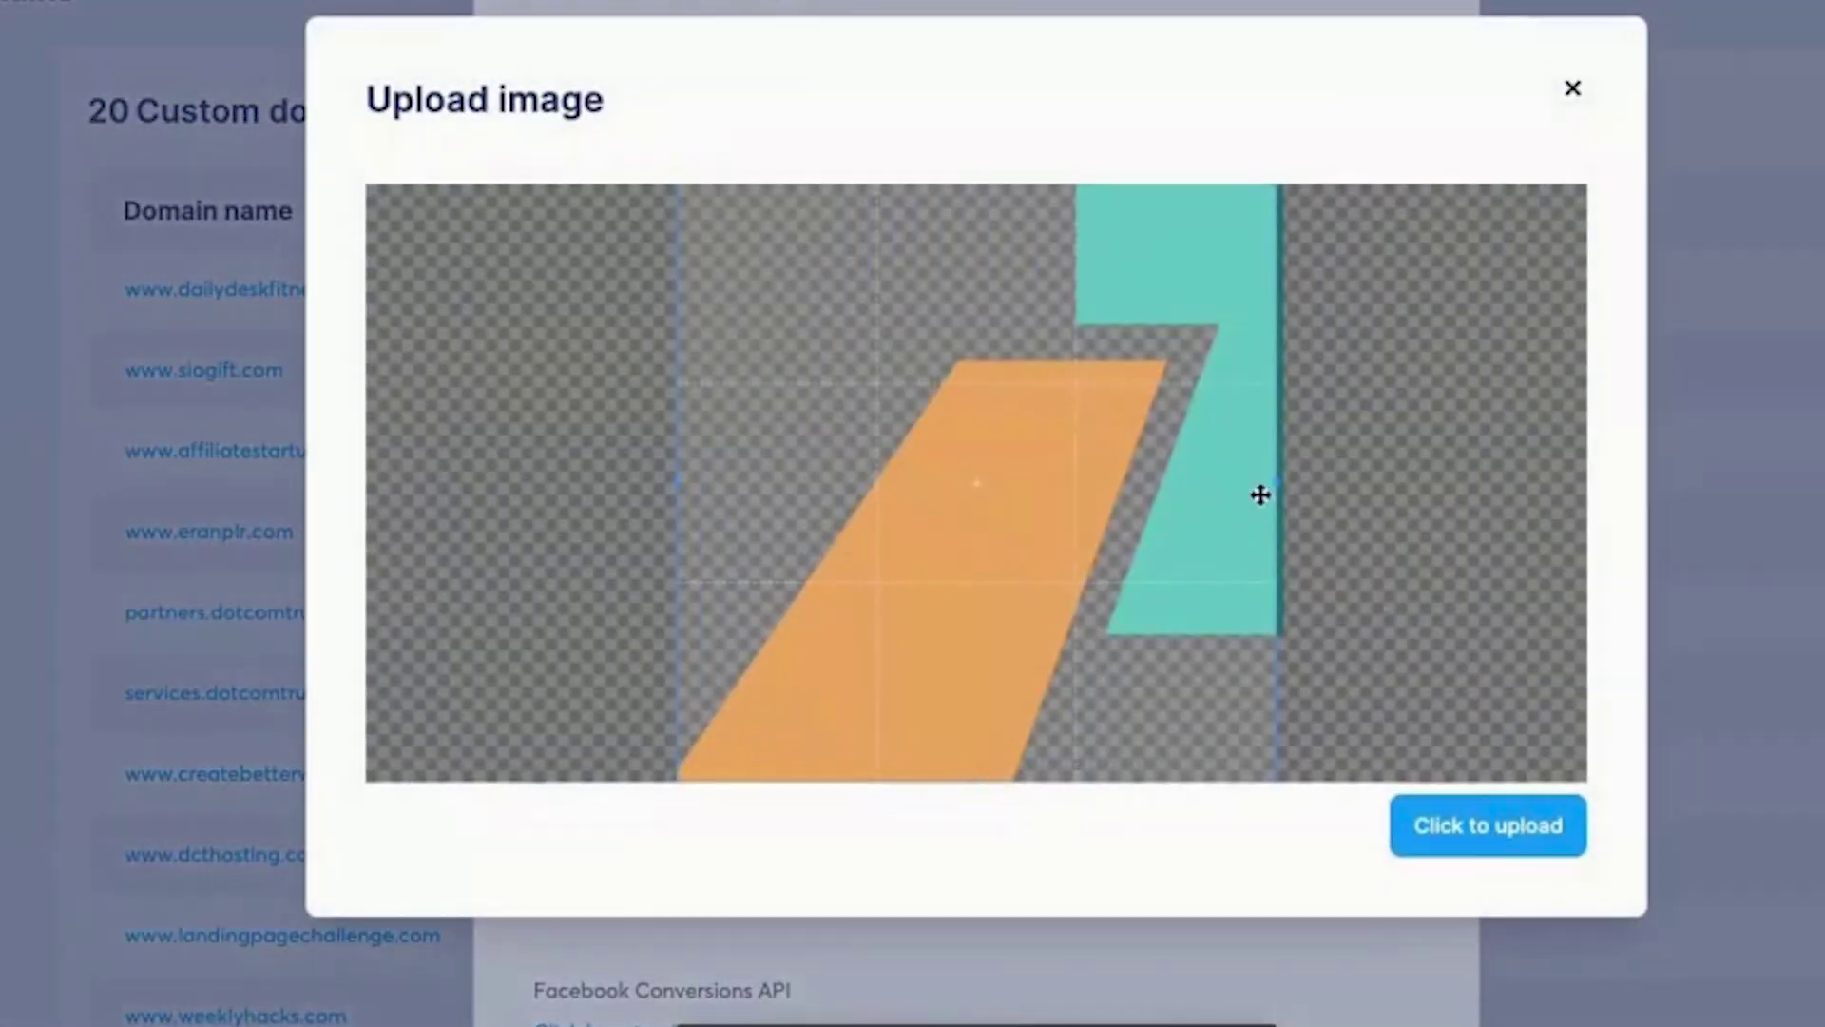
{"action": "left_click", "coordinate": [1526, 808]}
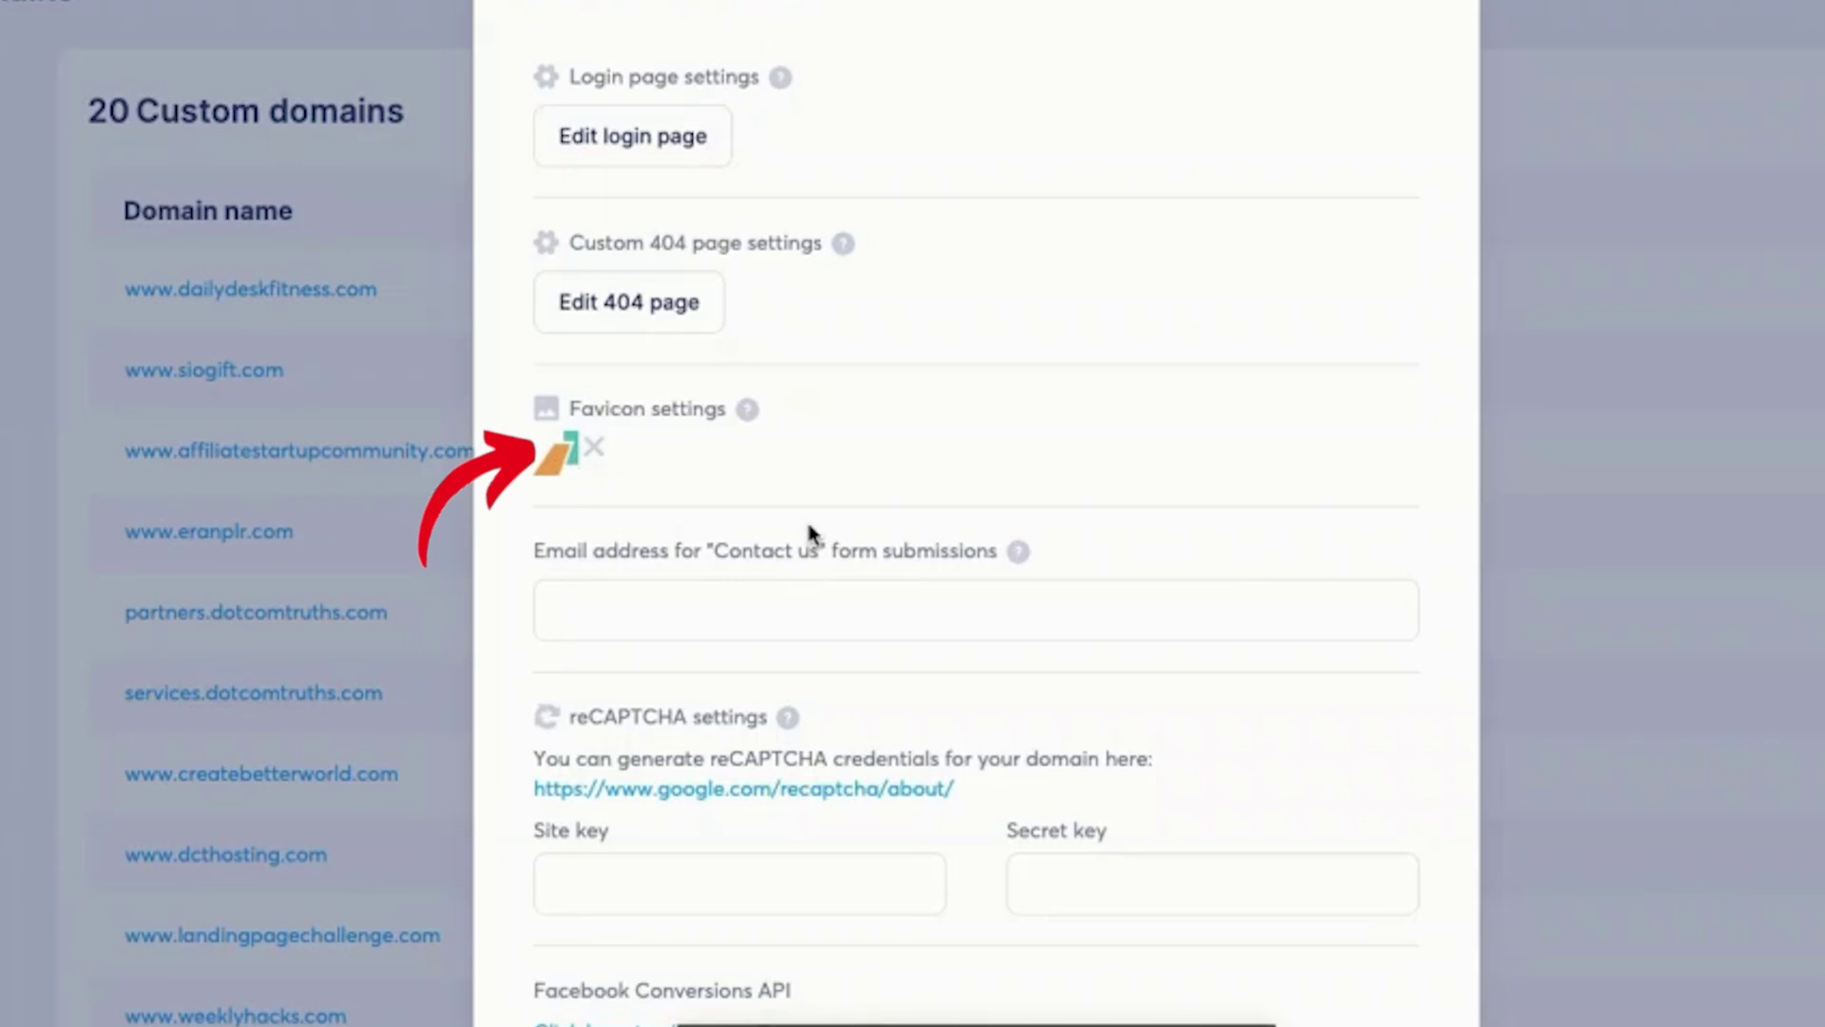
Remove the domain's uploaded favicon and try to upload TidyCal SEO image.png in its place.
{"action": "left_click", "coordinate": [595, 449]}
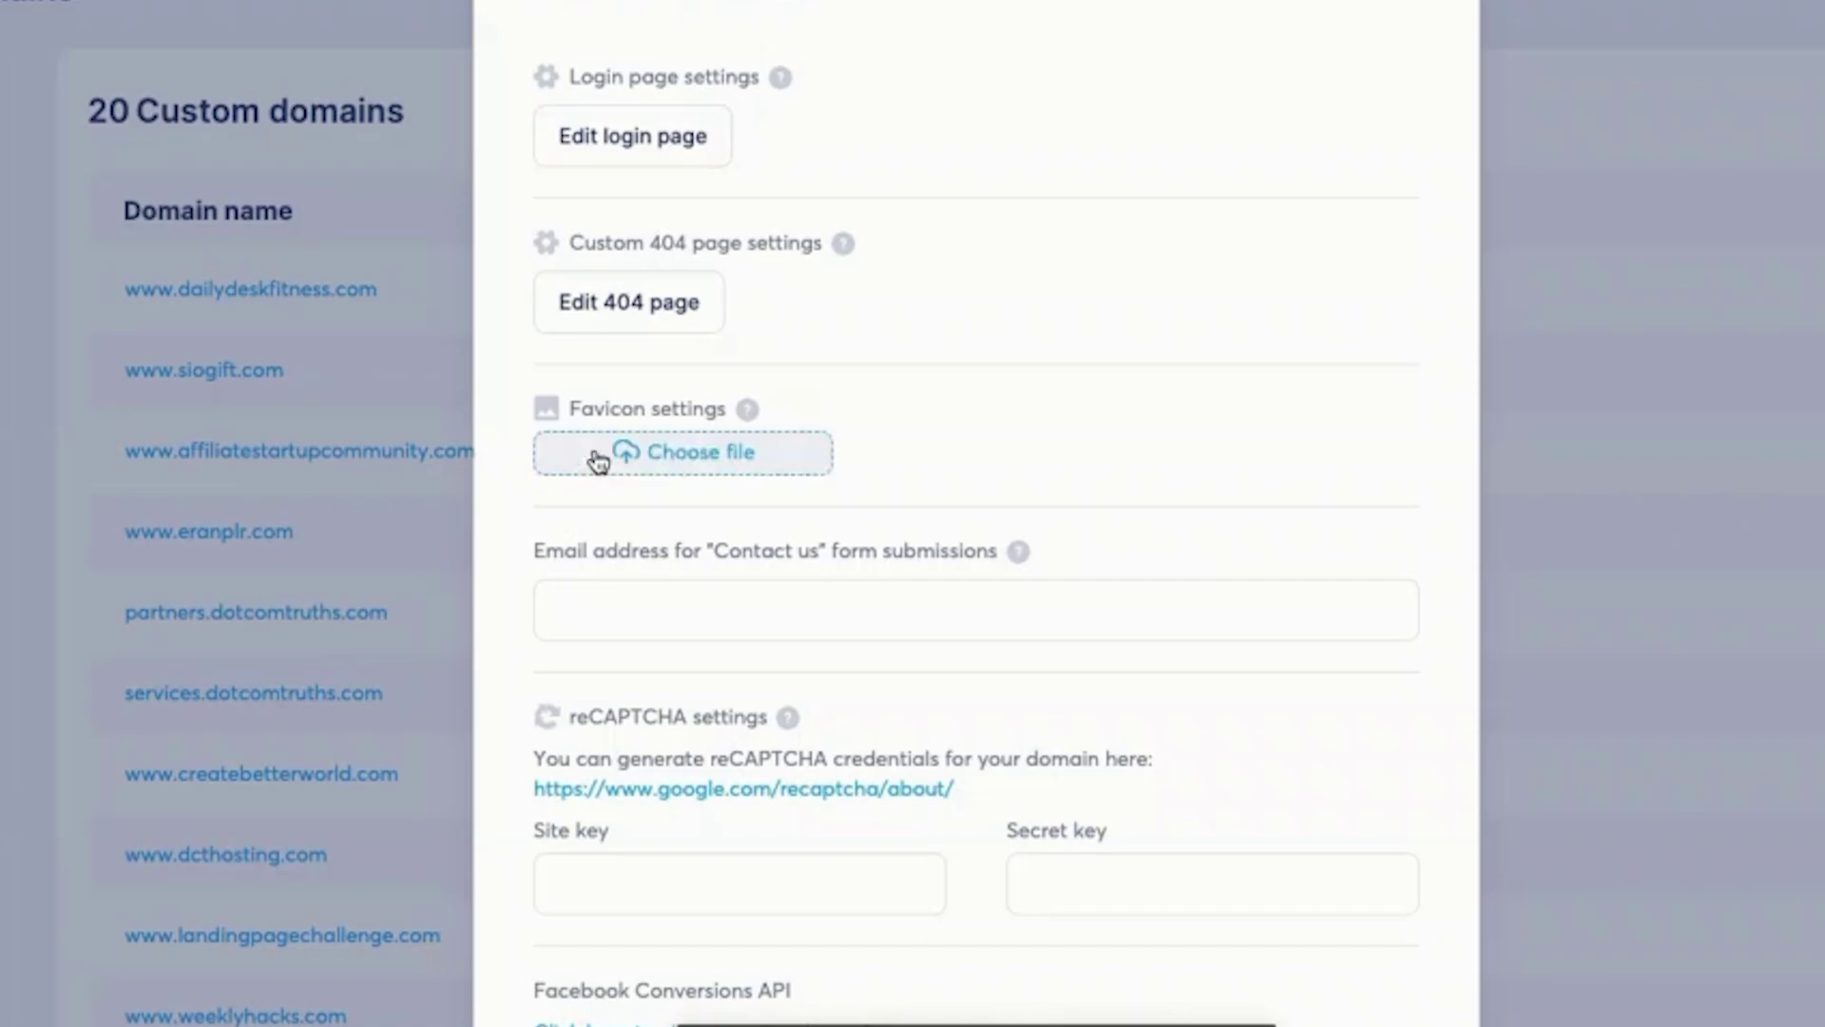
{"action": "left_click", "coordinate": [633, 455]}
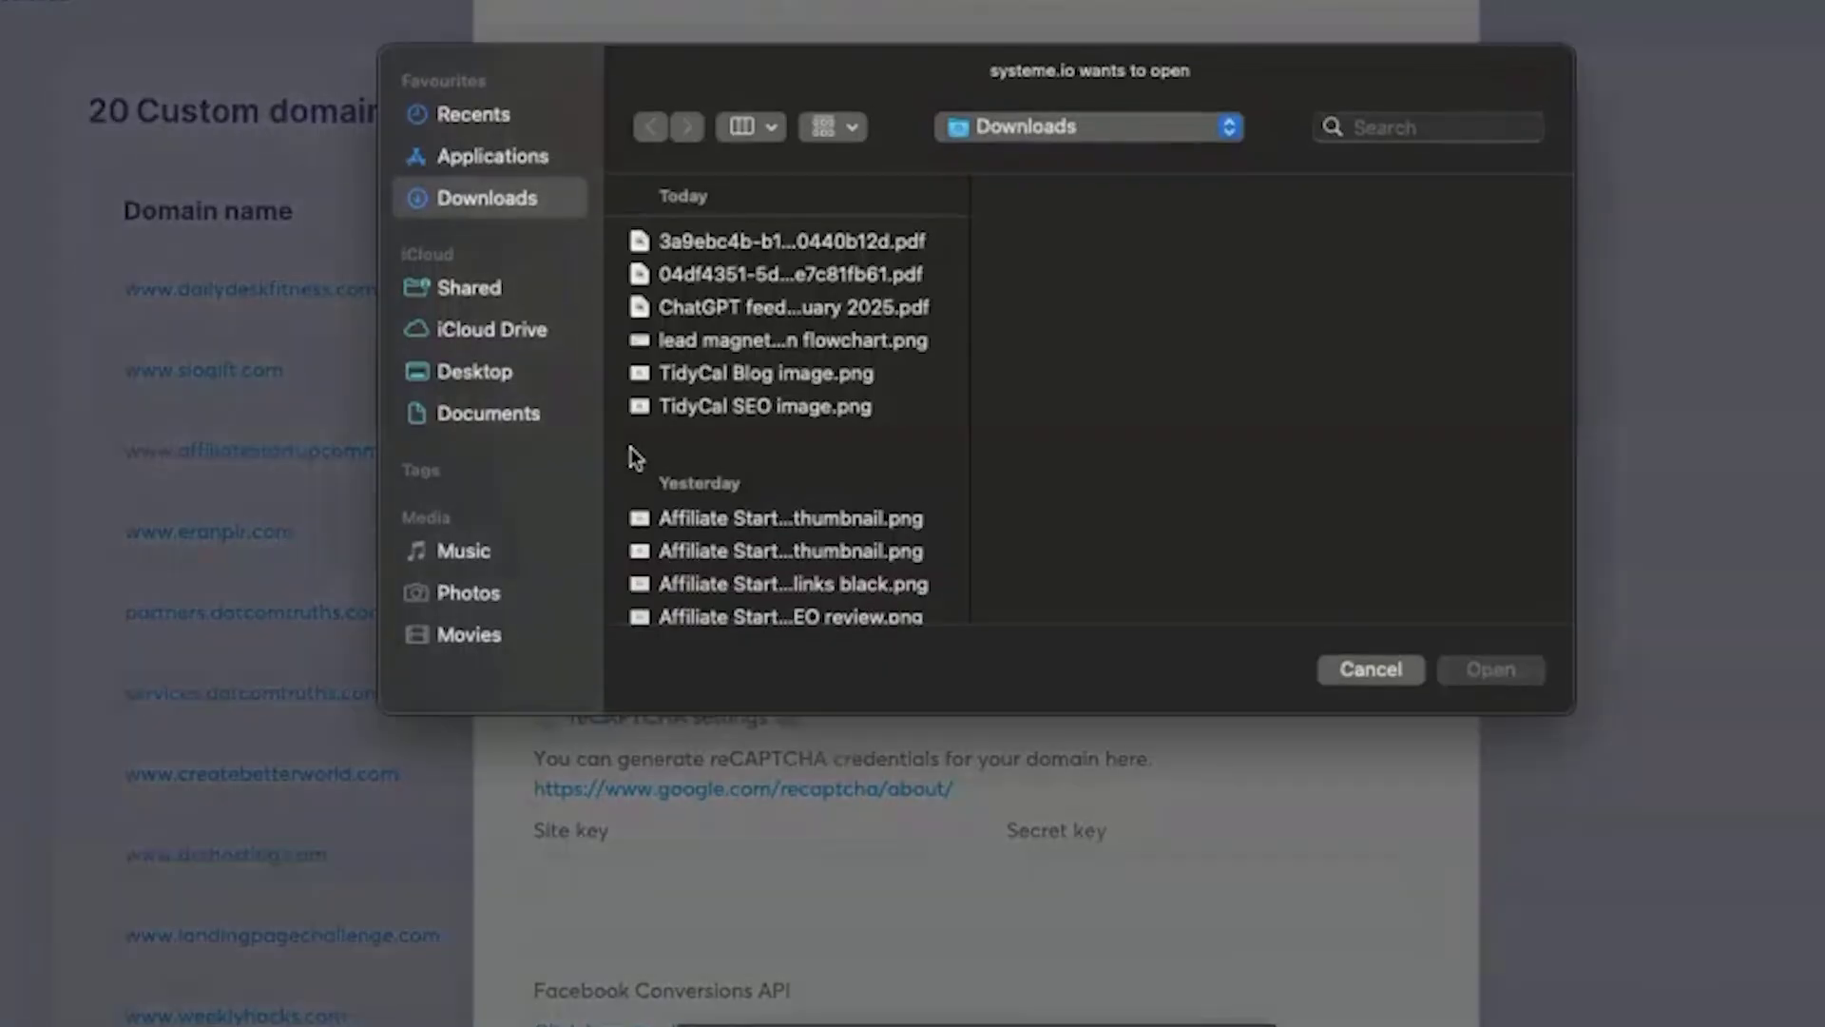
{"action": "left_click", "coordinate": [718, 408]}
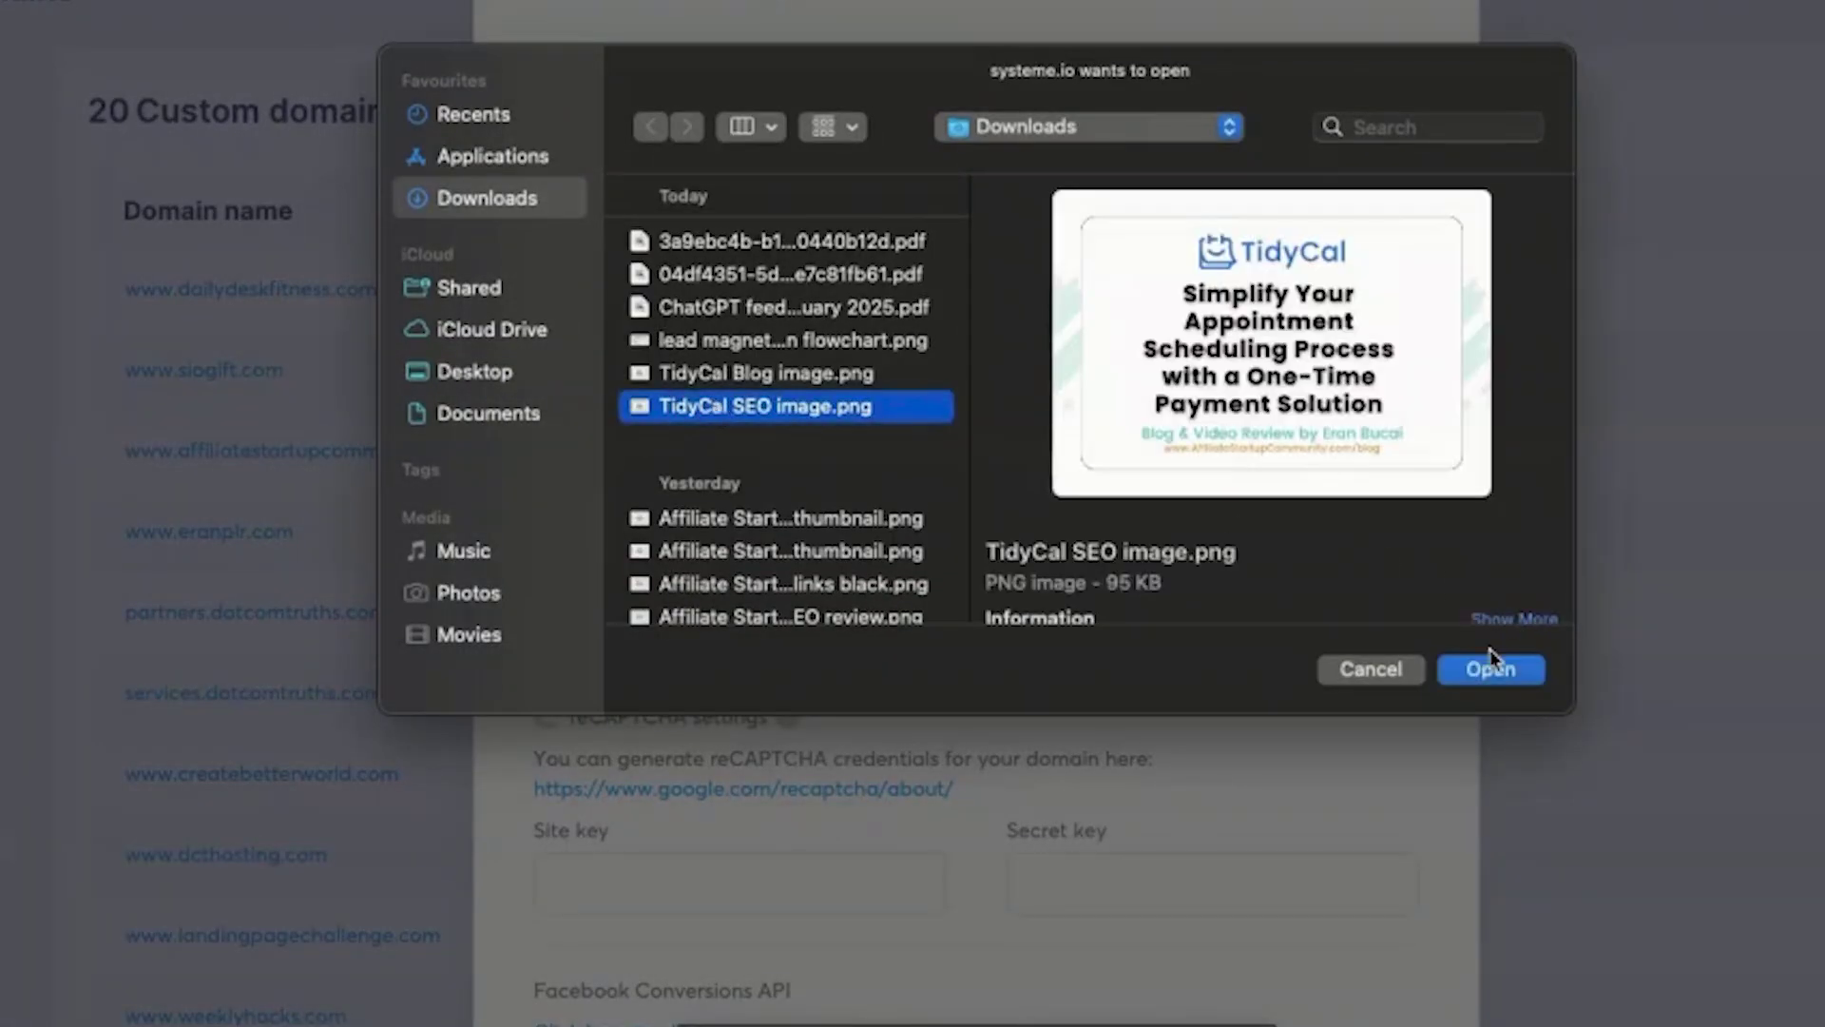
{"action": "left_click", "coordinate": [1490, 668]}
{"action": "left_click", "coordinate": [1507, 841]}
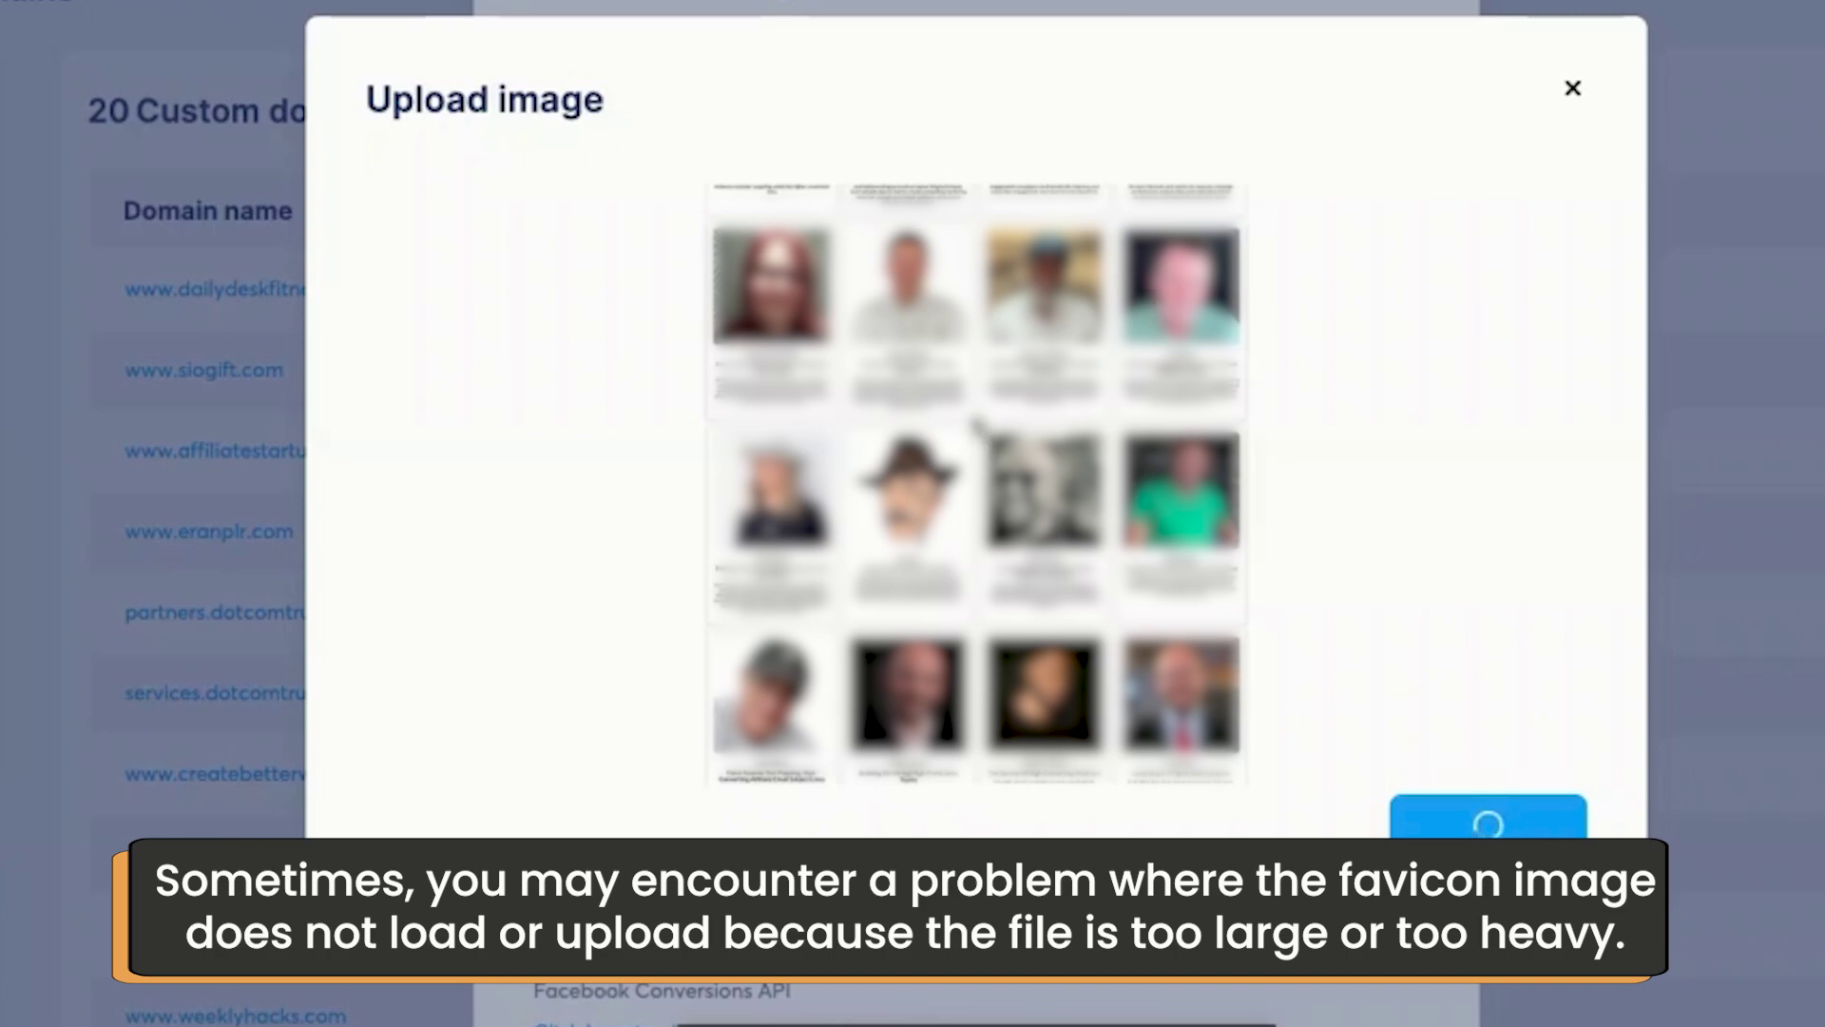
{"action": "left_click", "coordinate": [1572, 88]}
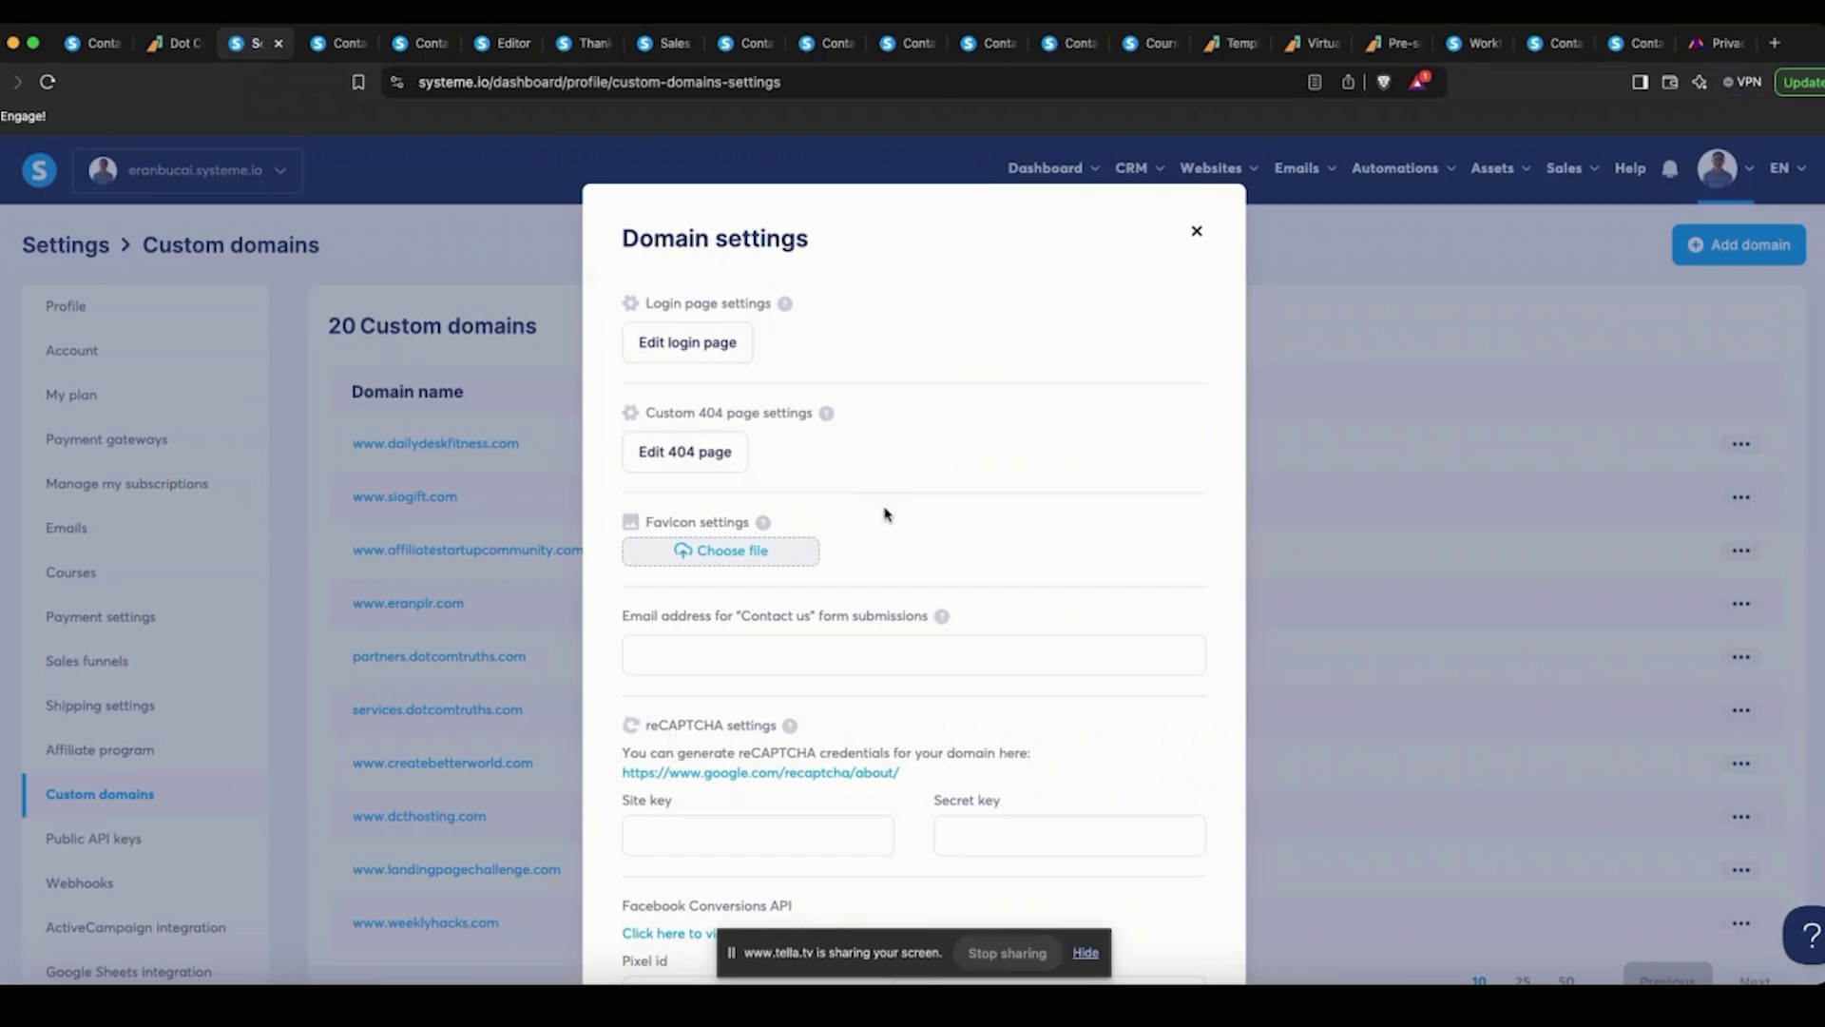
Switch to the browser window showing the Affiliate Startup Community blog and open favicon.io in a new tab.
{"action": "key", "text": "super+Tab"}
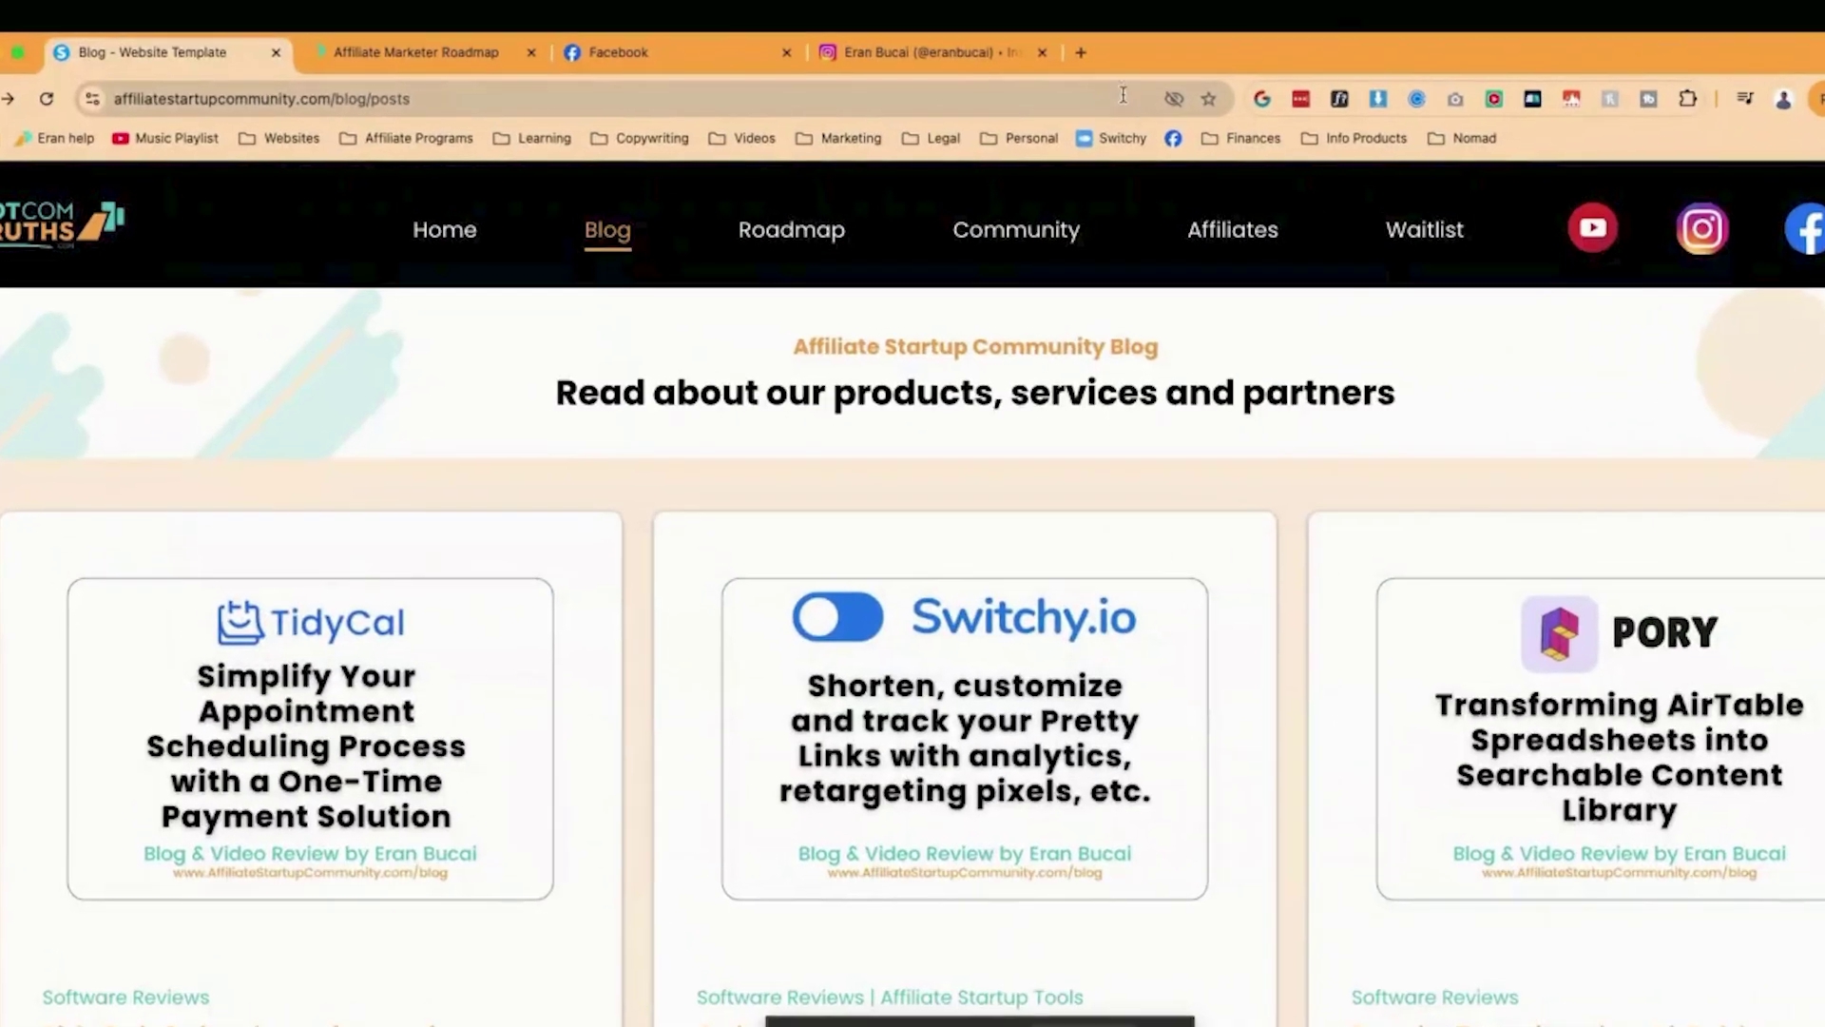
{"action": "left_click", "coordinate": [1080, 52]}
{"action": "type", "text": "favion"}
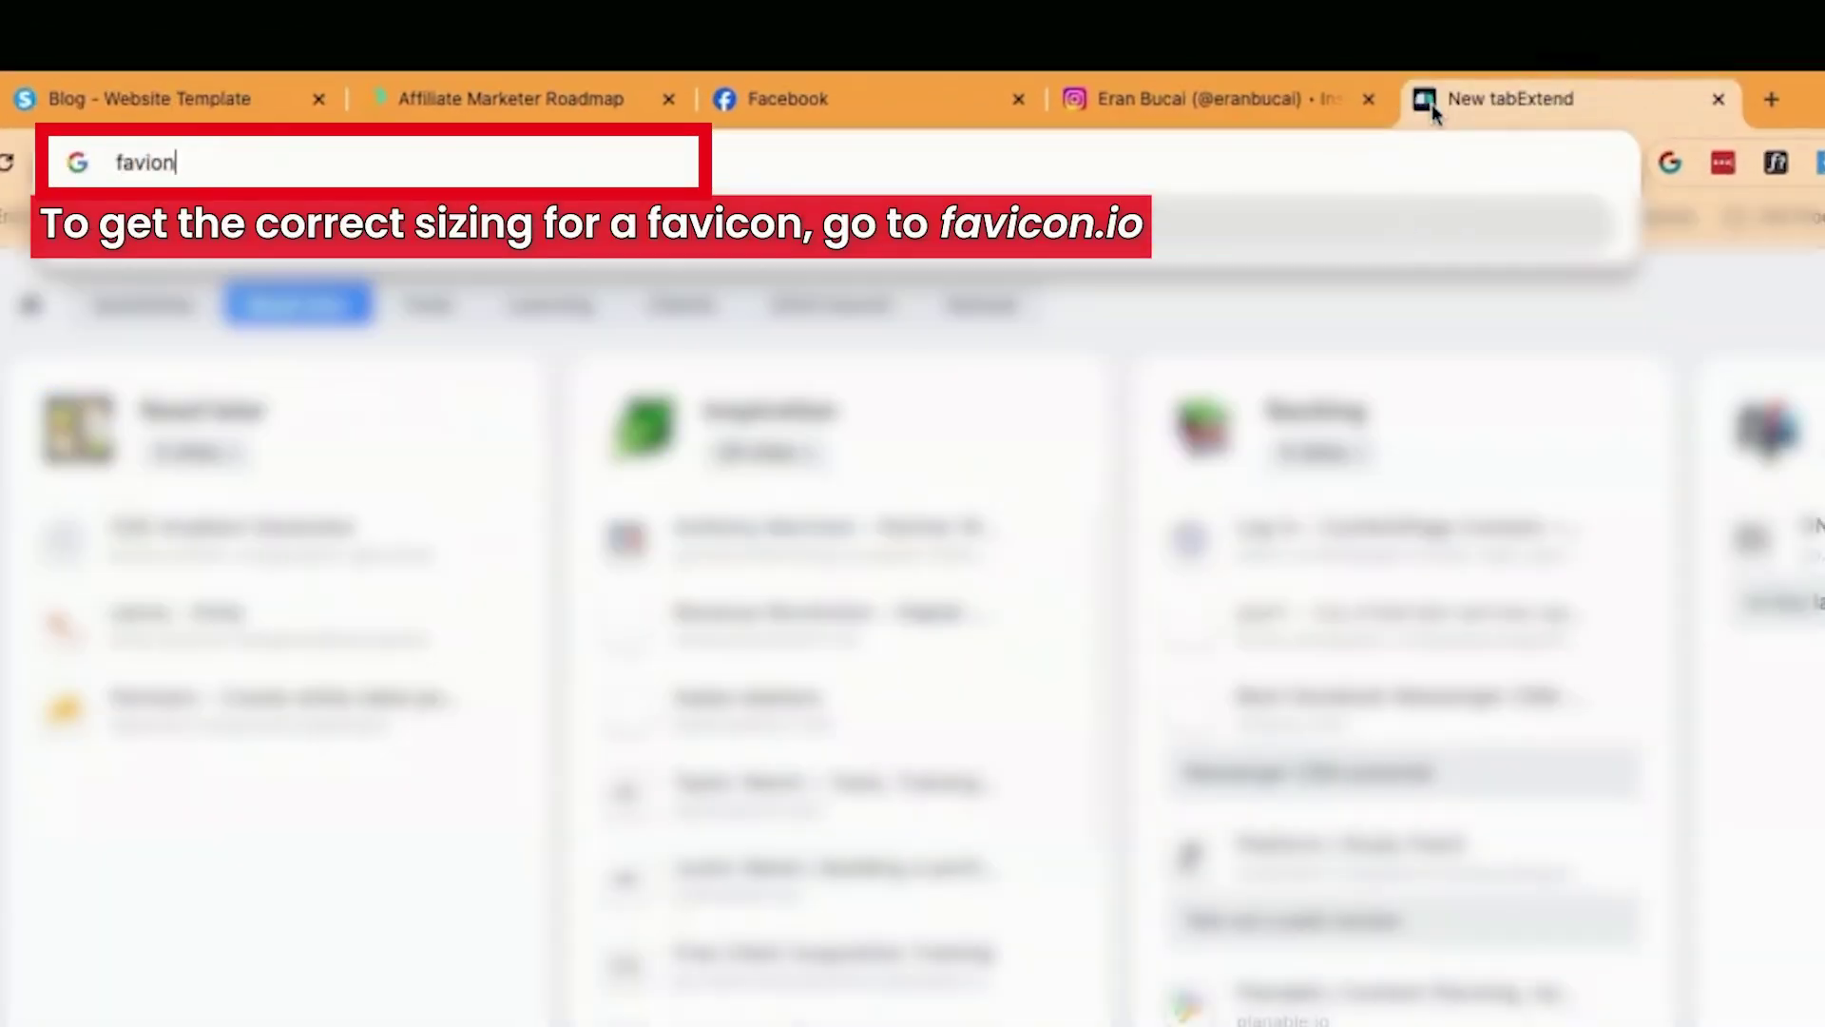
{"action": "key", "text": "BackSpace"}
{"action": "key", "text": "BackSpace"}
{"action": "type", "text": "con.io"}
{"action": "key", "text": "Return"}
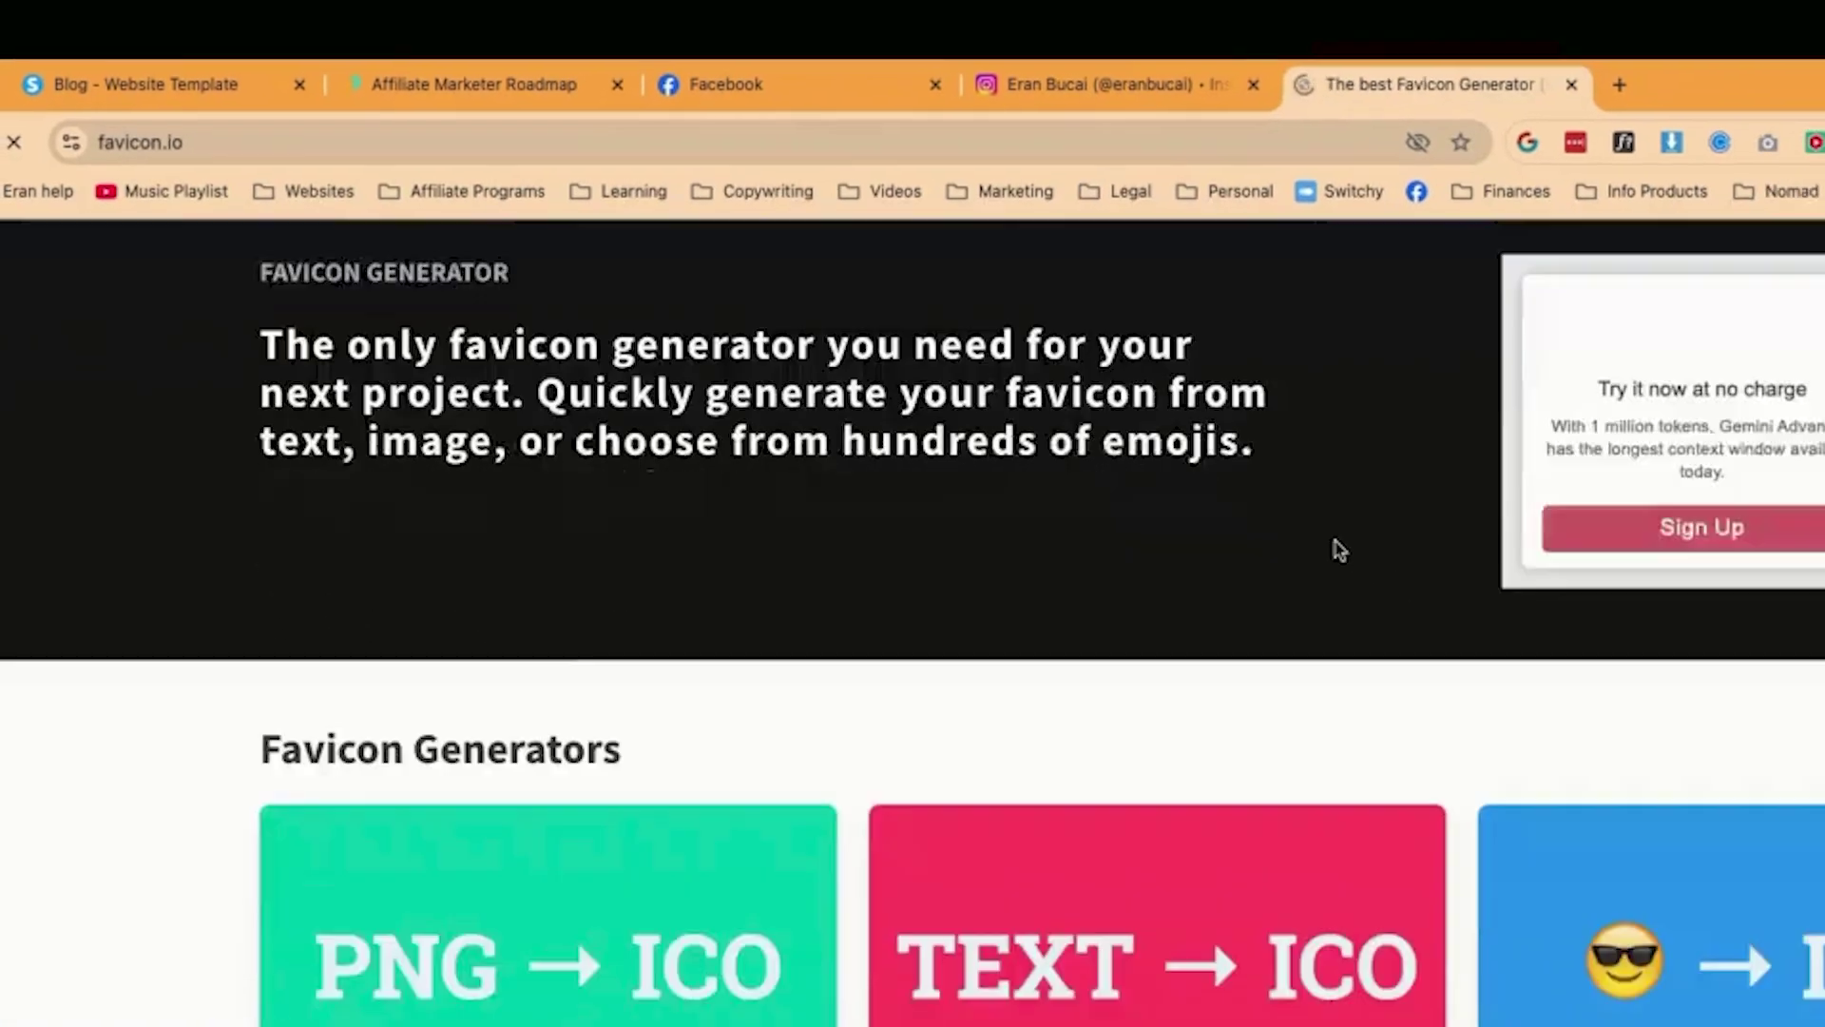
Convert man making money.png to favicon formats with the PNG → ICO generator and download the result.
{"action": "scroll", "coordinate": [1339, 549], "scroll_direction": "down", "scroll_amount": 3}
{"action": "left_click", "coordinate": [611, 744]}
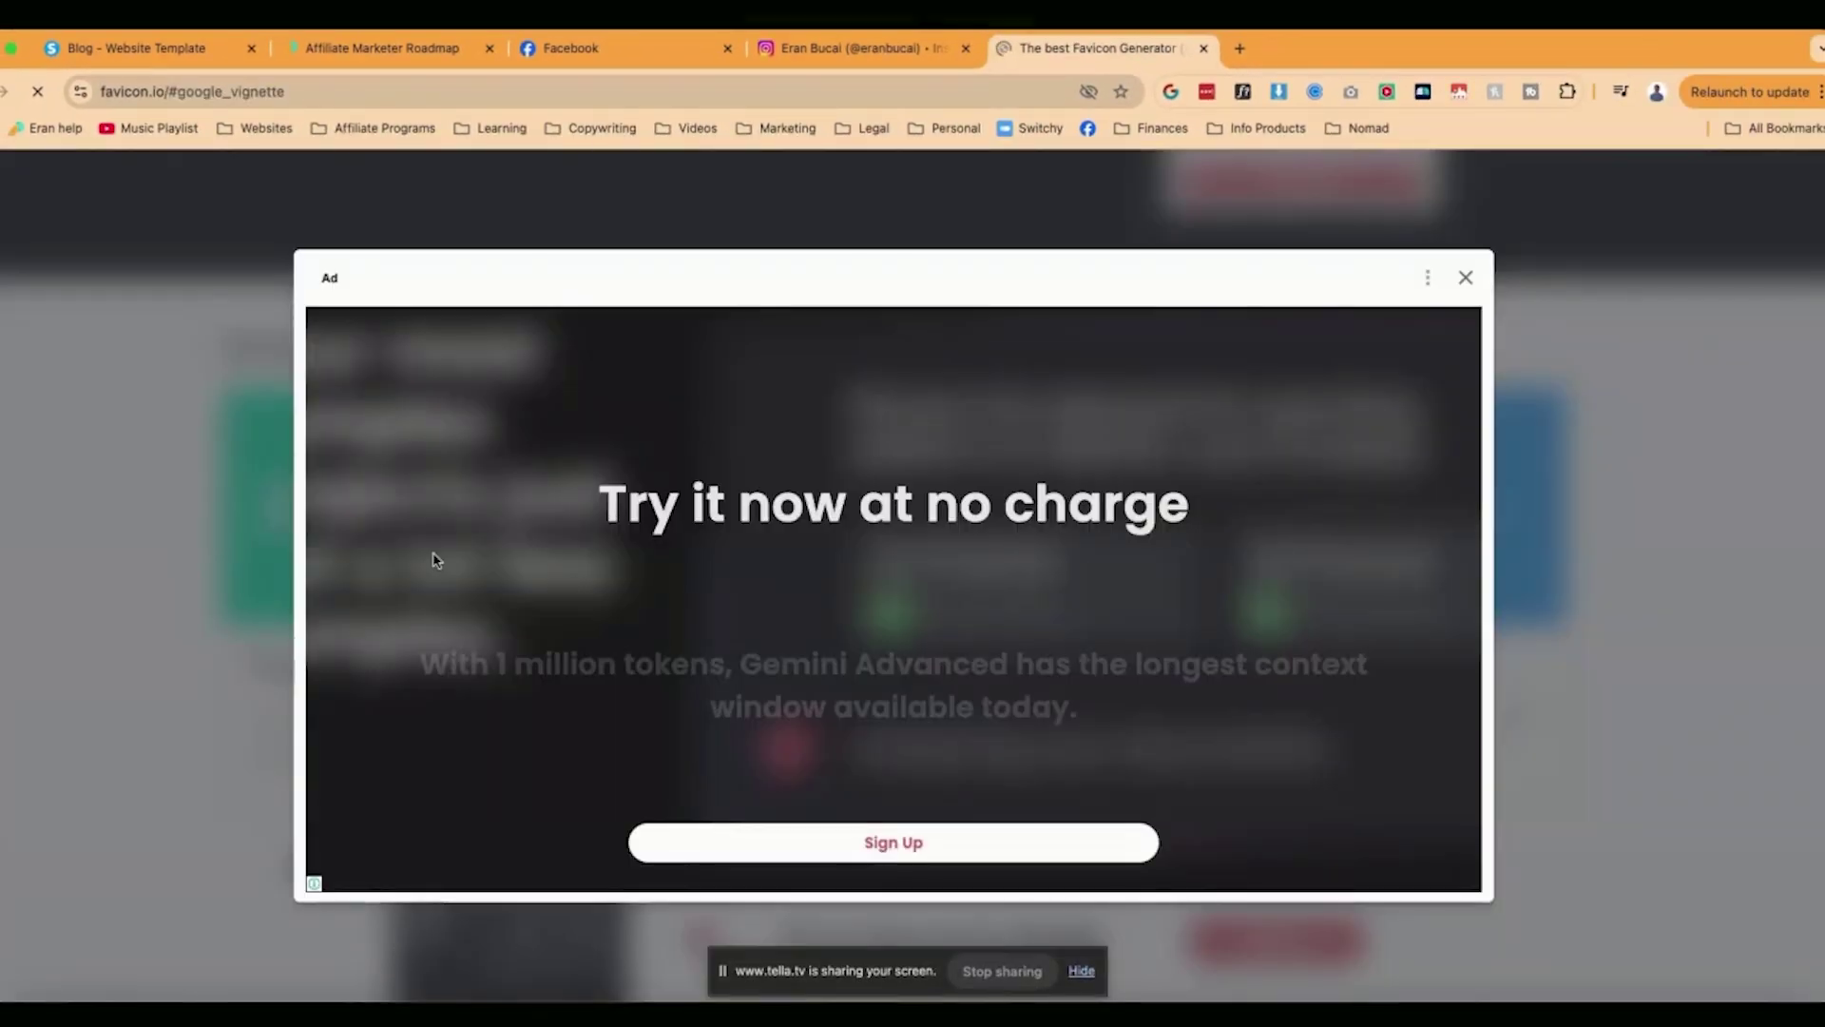
{"action": "left_click", "coordinate": [1466, 276]}
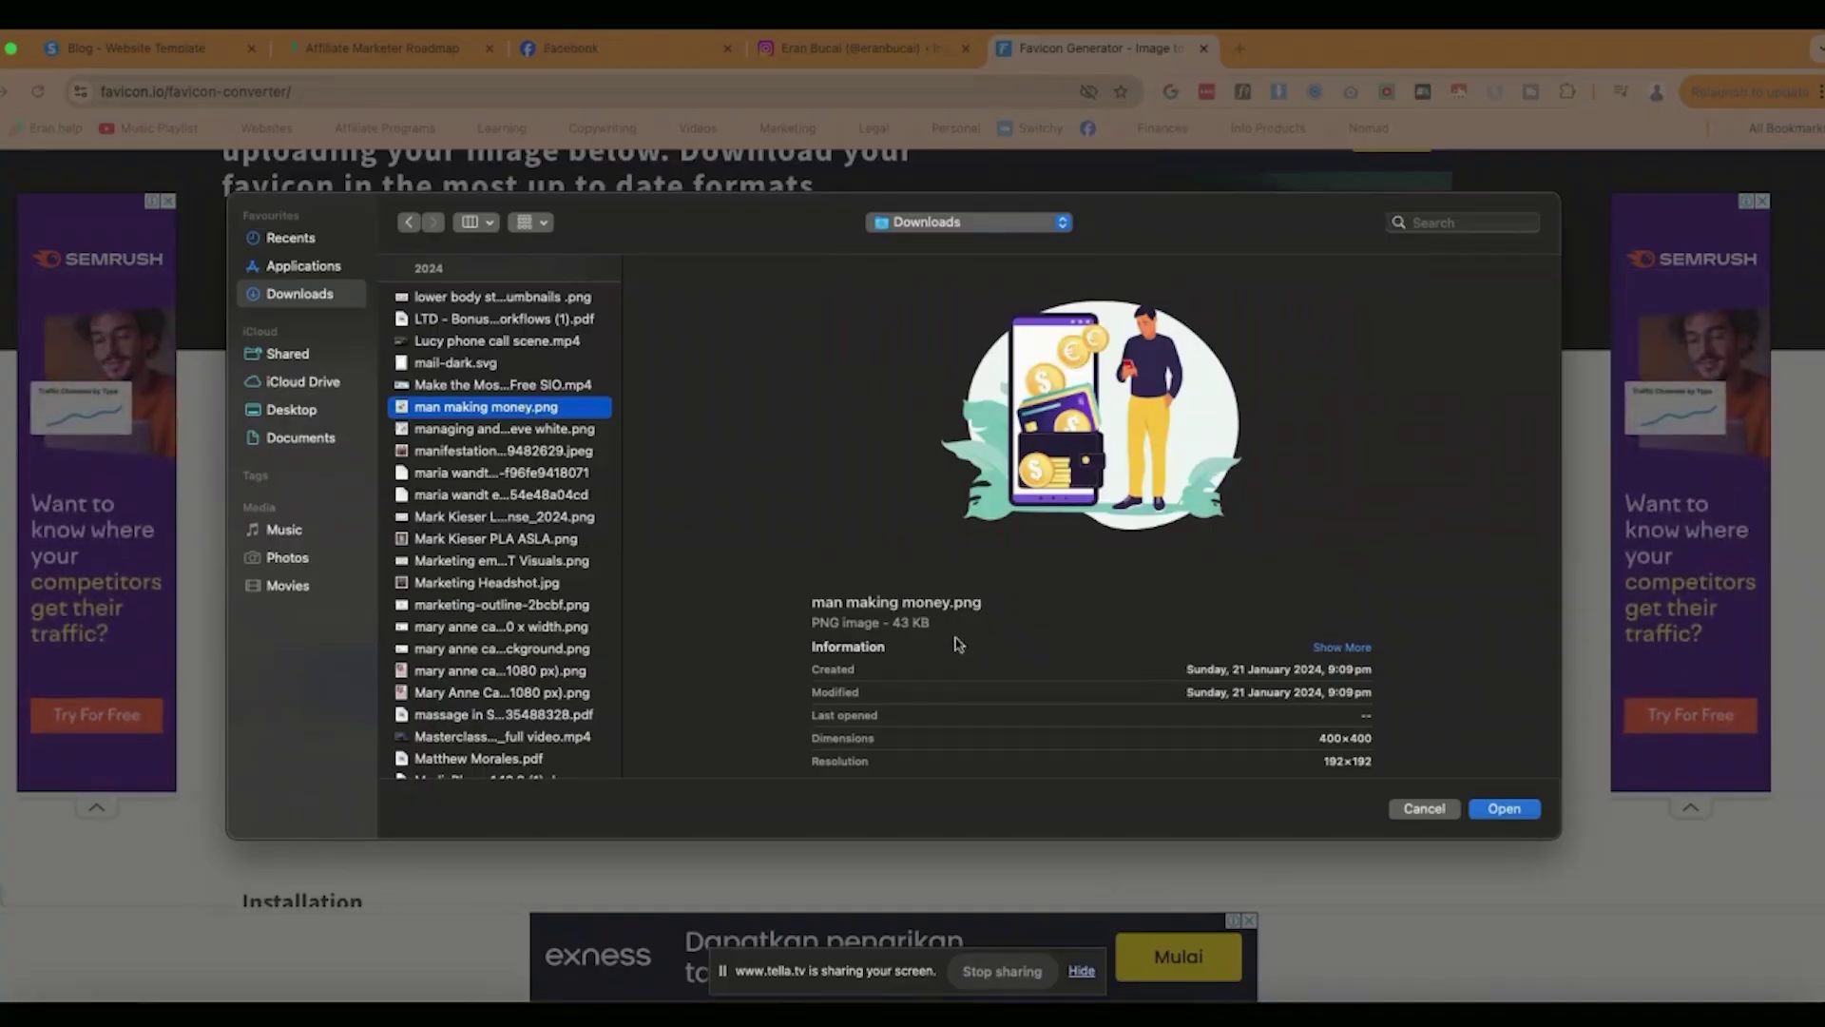
{"action": "left_click", "coordinate": [1504, 808]}
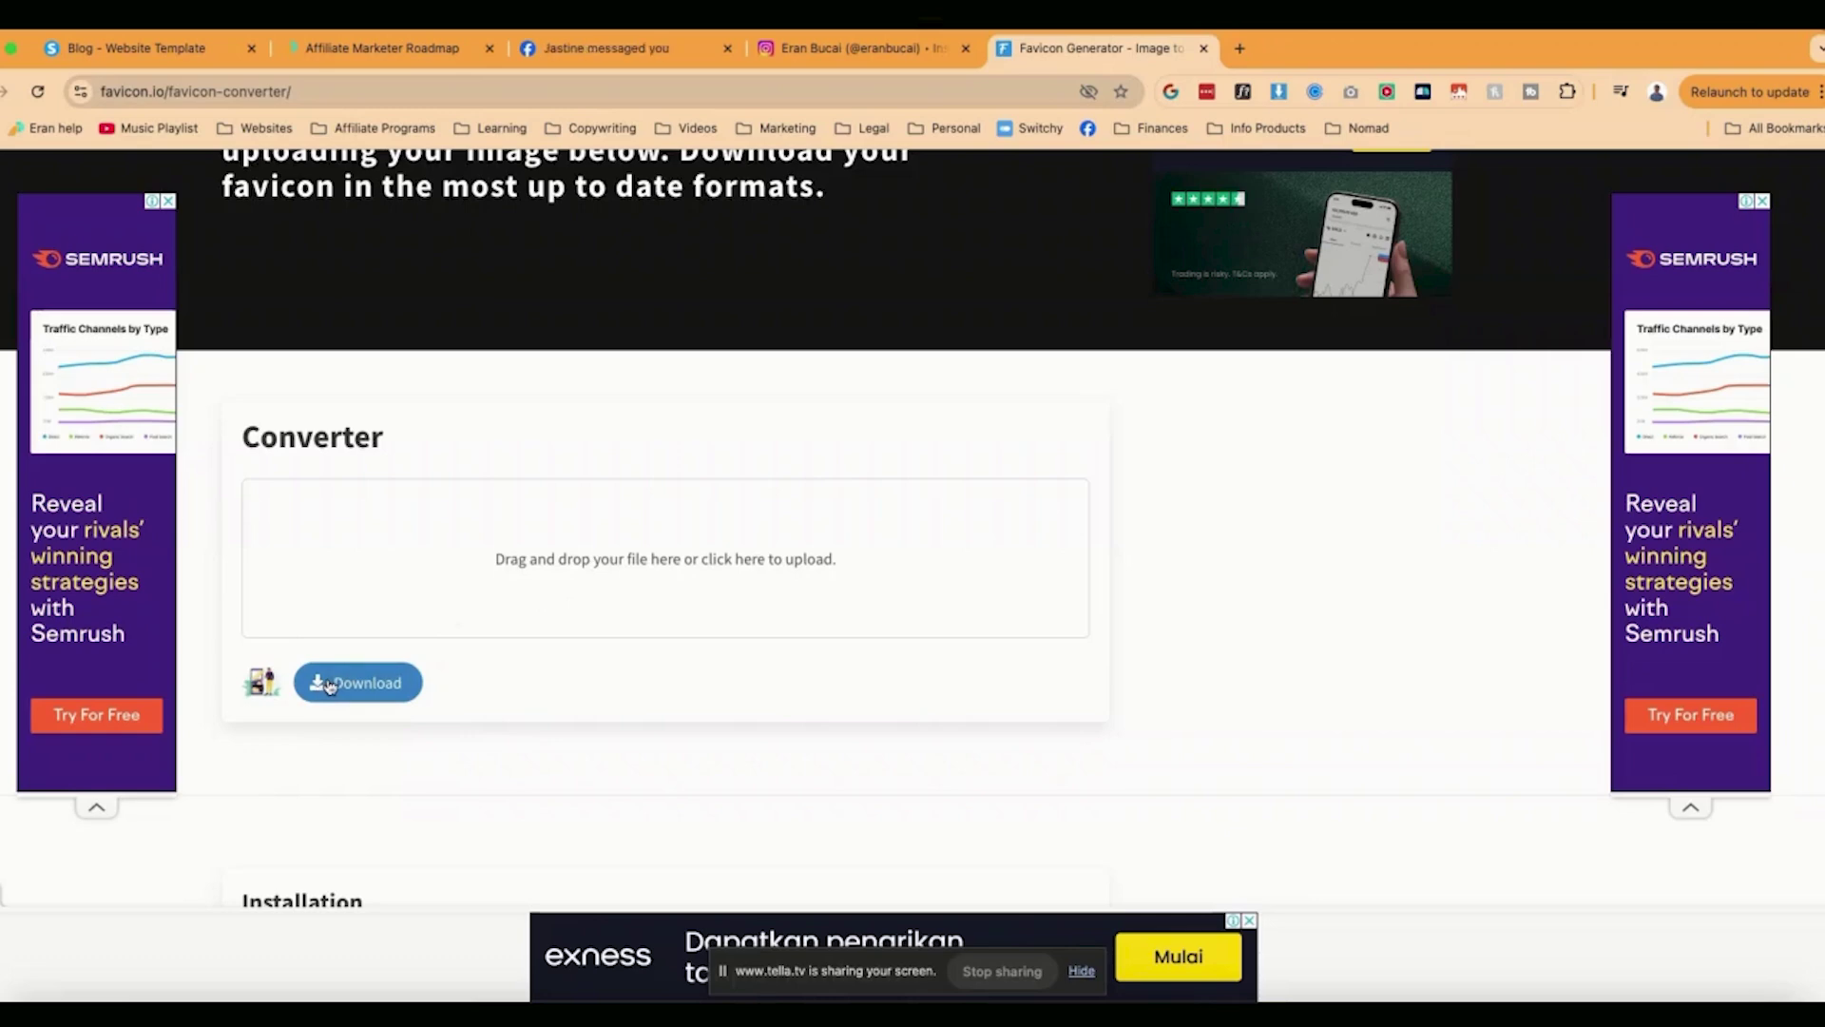
{"action": "left_click", "coordinate": [367, 684]}
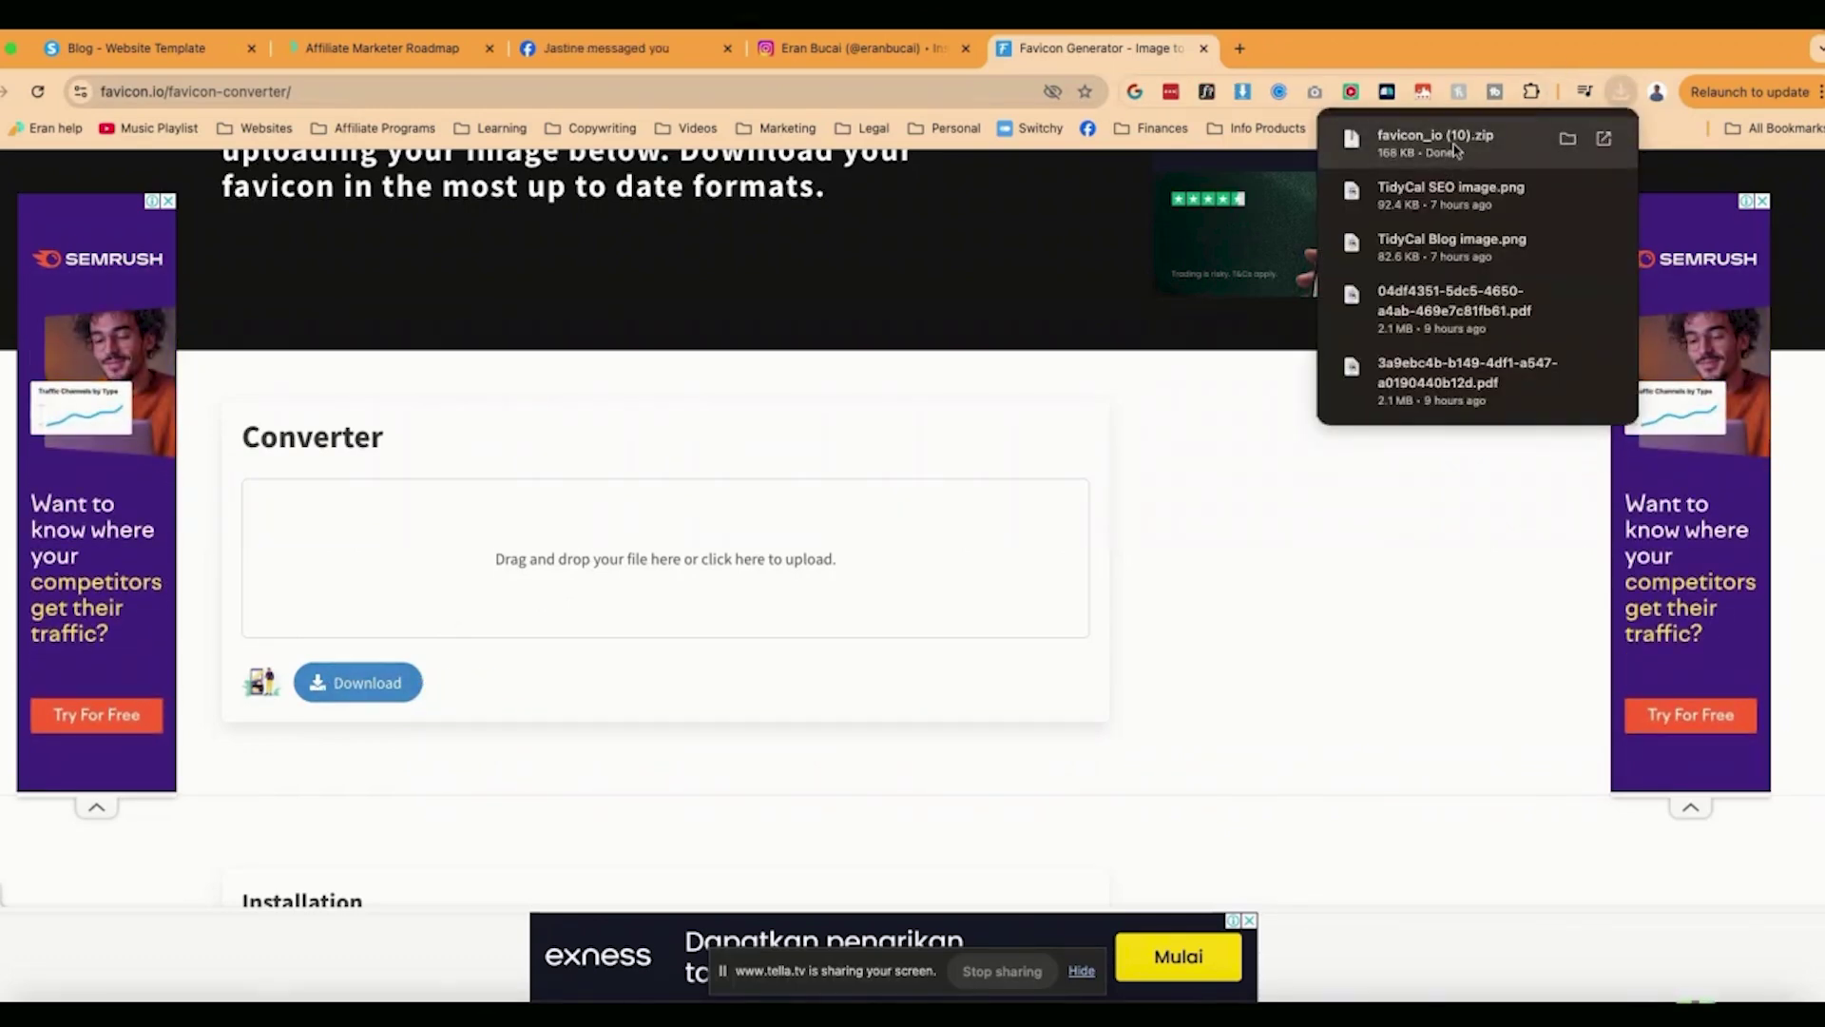
Extract the downloaded favicon_io (10).zip and preview its favicon images, including favicon.ico and favicon-16x16.png.
{"action": "left_click", "coordinate": [1455, 150]}
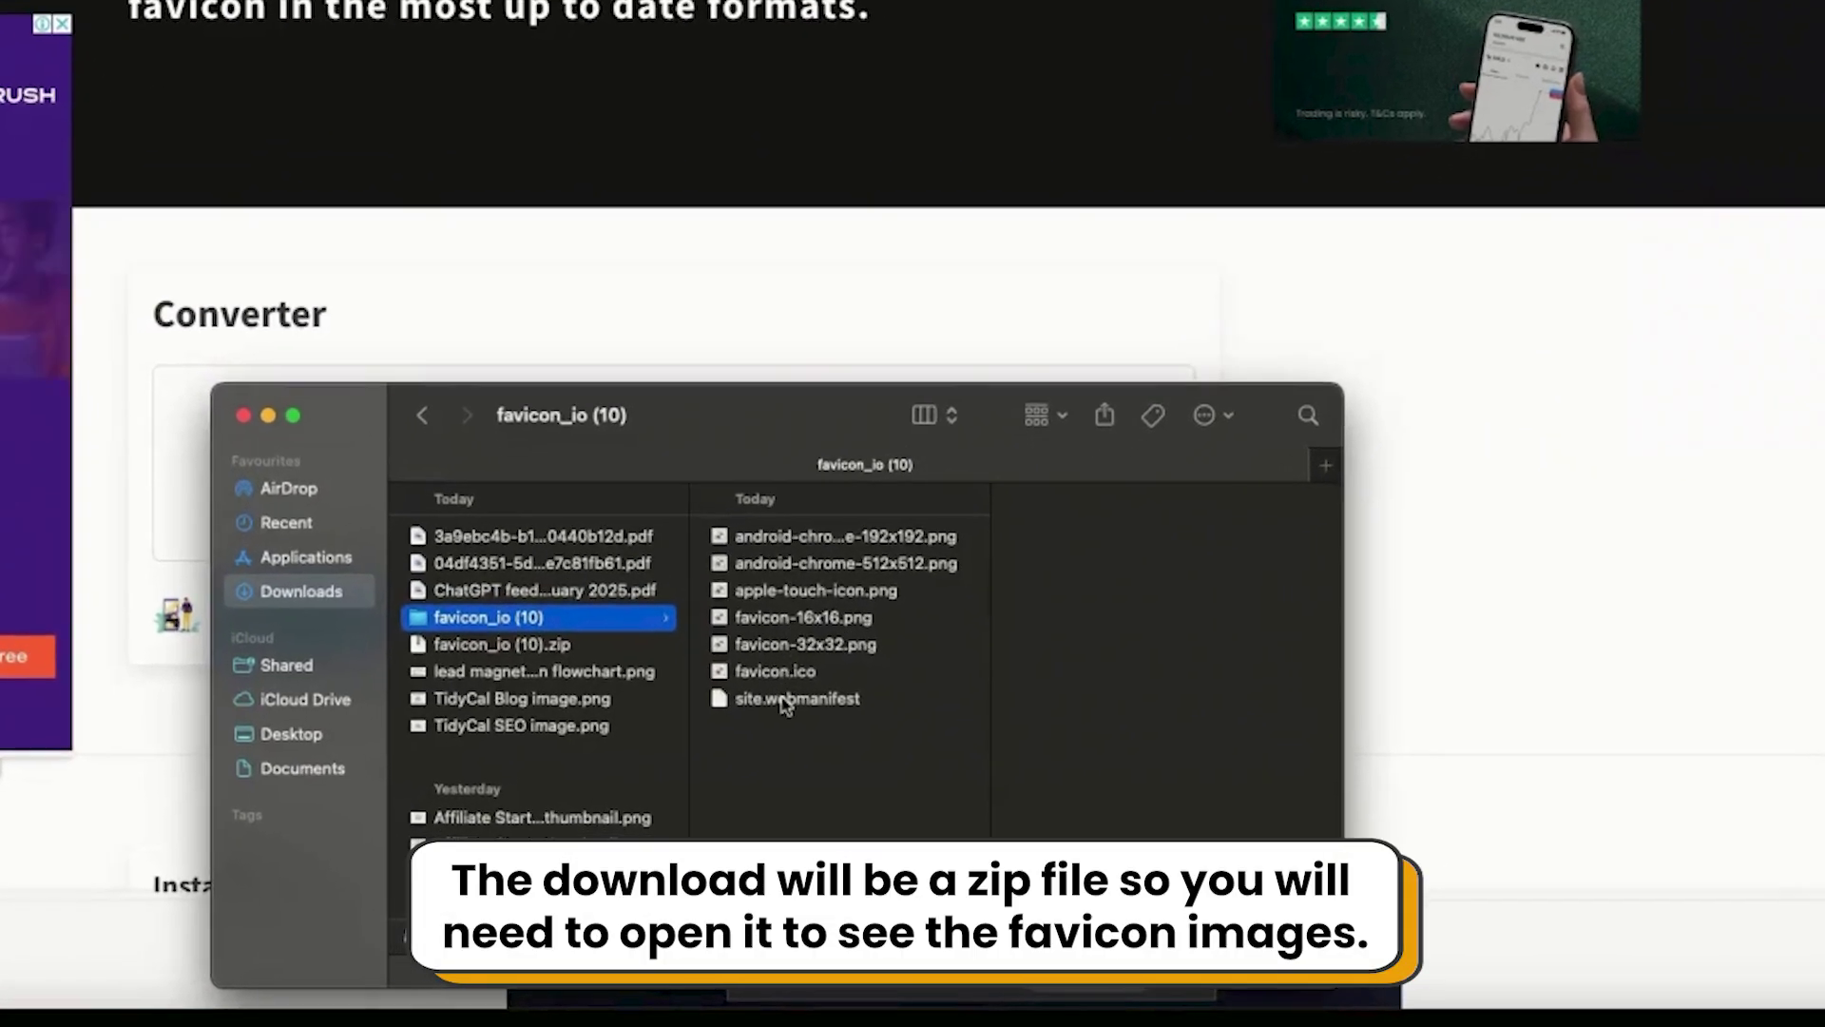
{"action": "left_click", "coordinate": [686, 751]}
{"action": "left_click", "coordinate": [750, 731]}
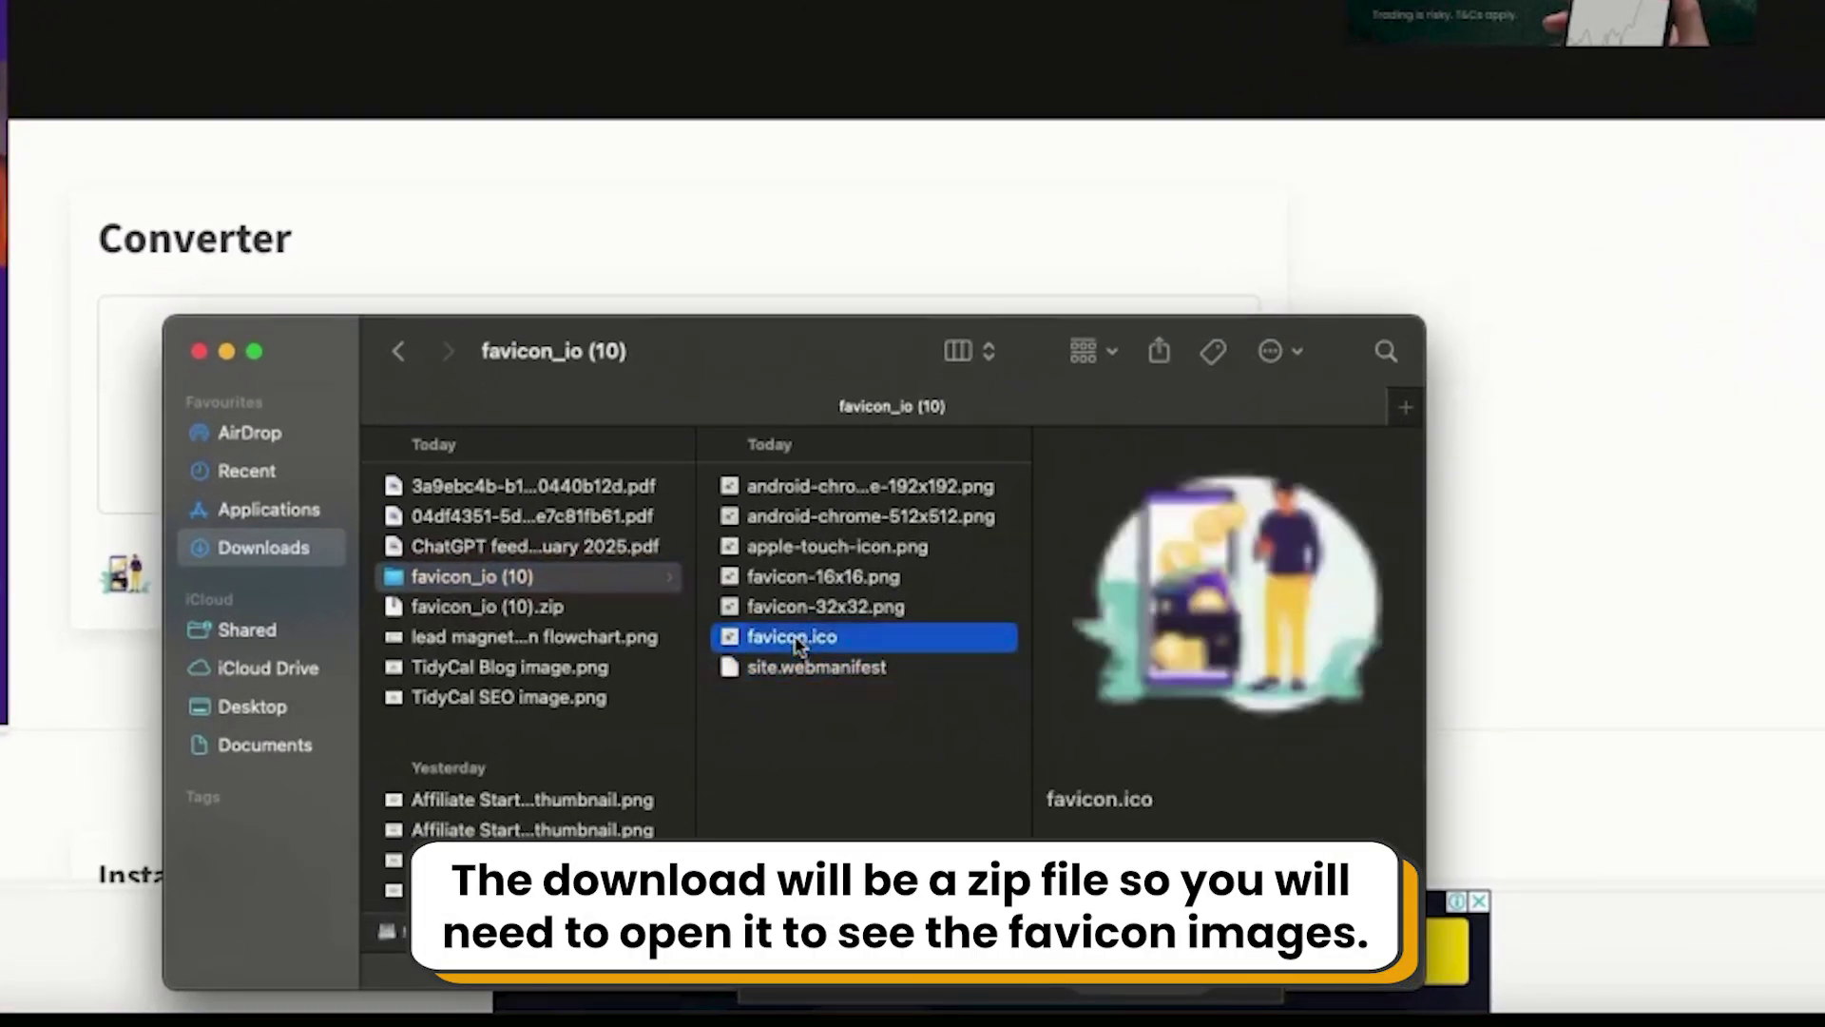
{"action": "key", "text": "Up"}
{"action": "key", "text": "Up"}
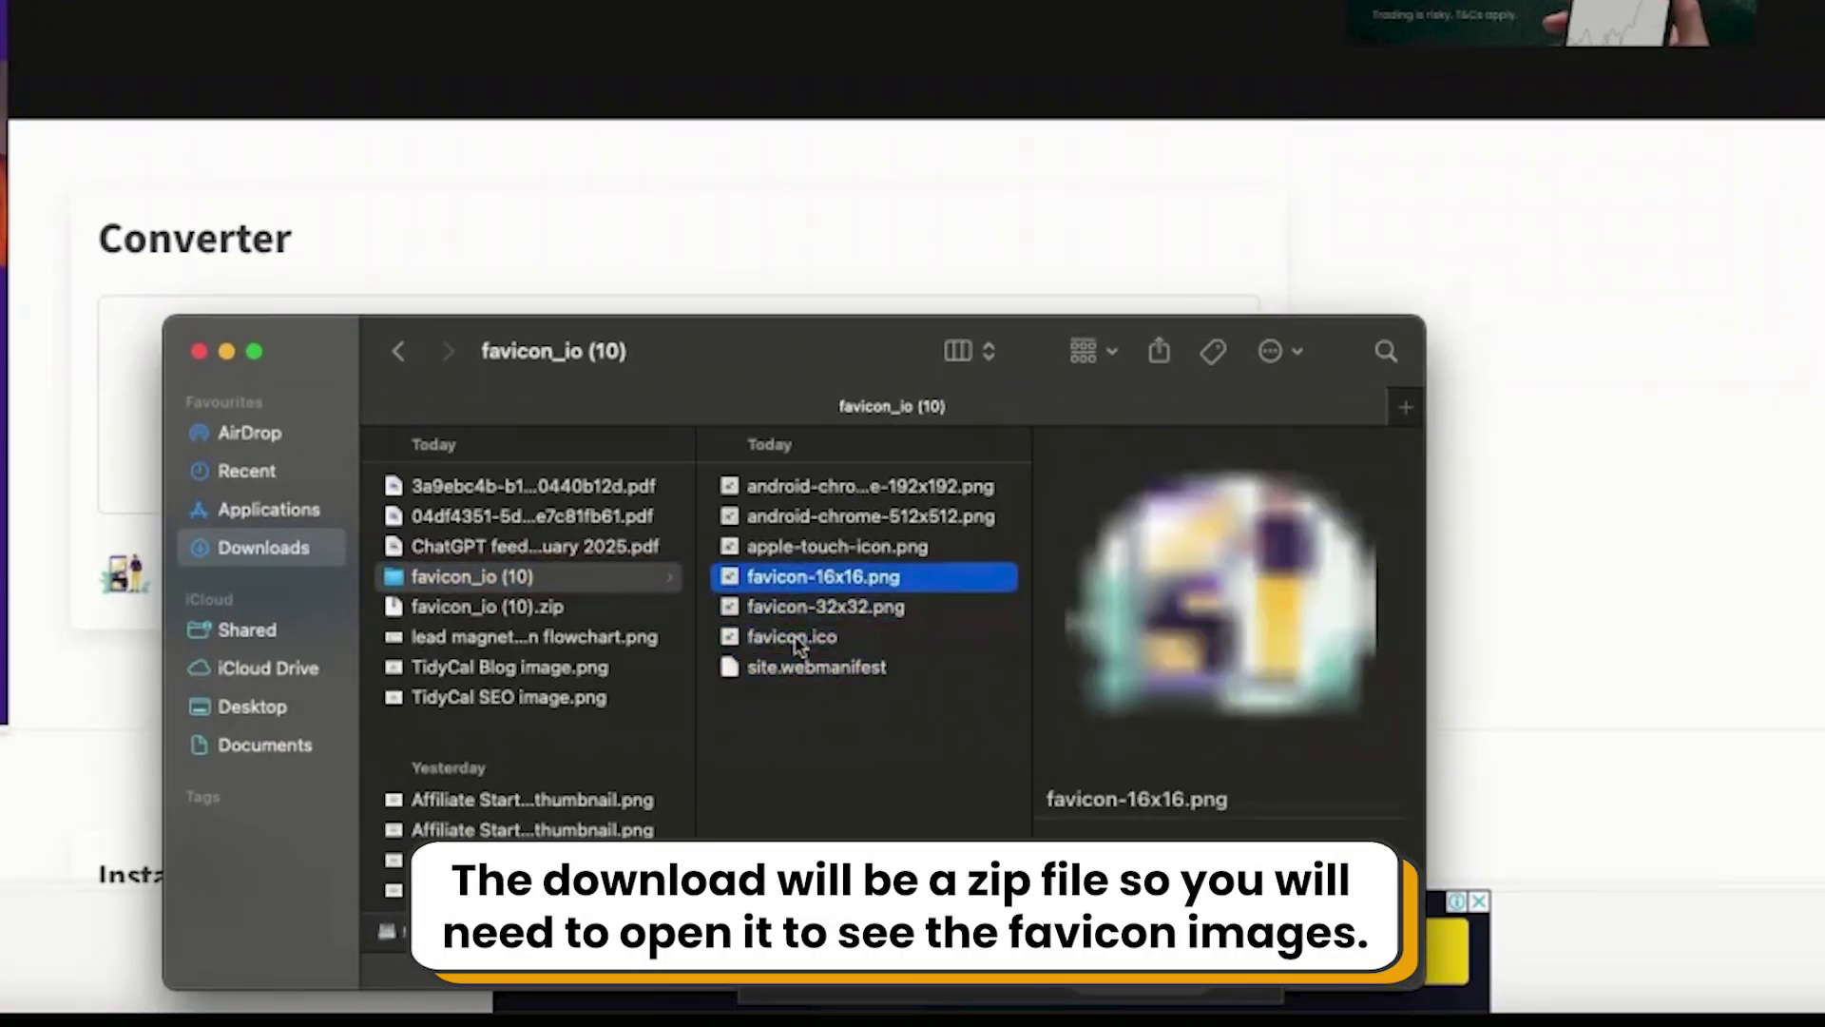
Compare the image previews in the favicon_io (10) folder, from android-chrome-192x192.png to favicon-32x32.png.
{"action": "key", "text": "Up"}
{"action": "key", "text": "Up"}
{"action": "key", "text": "Up"}
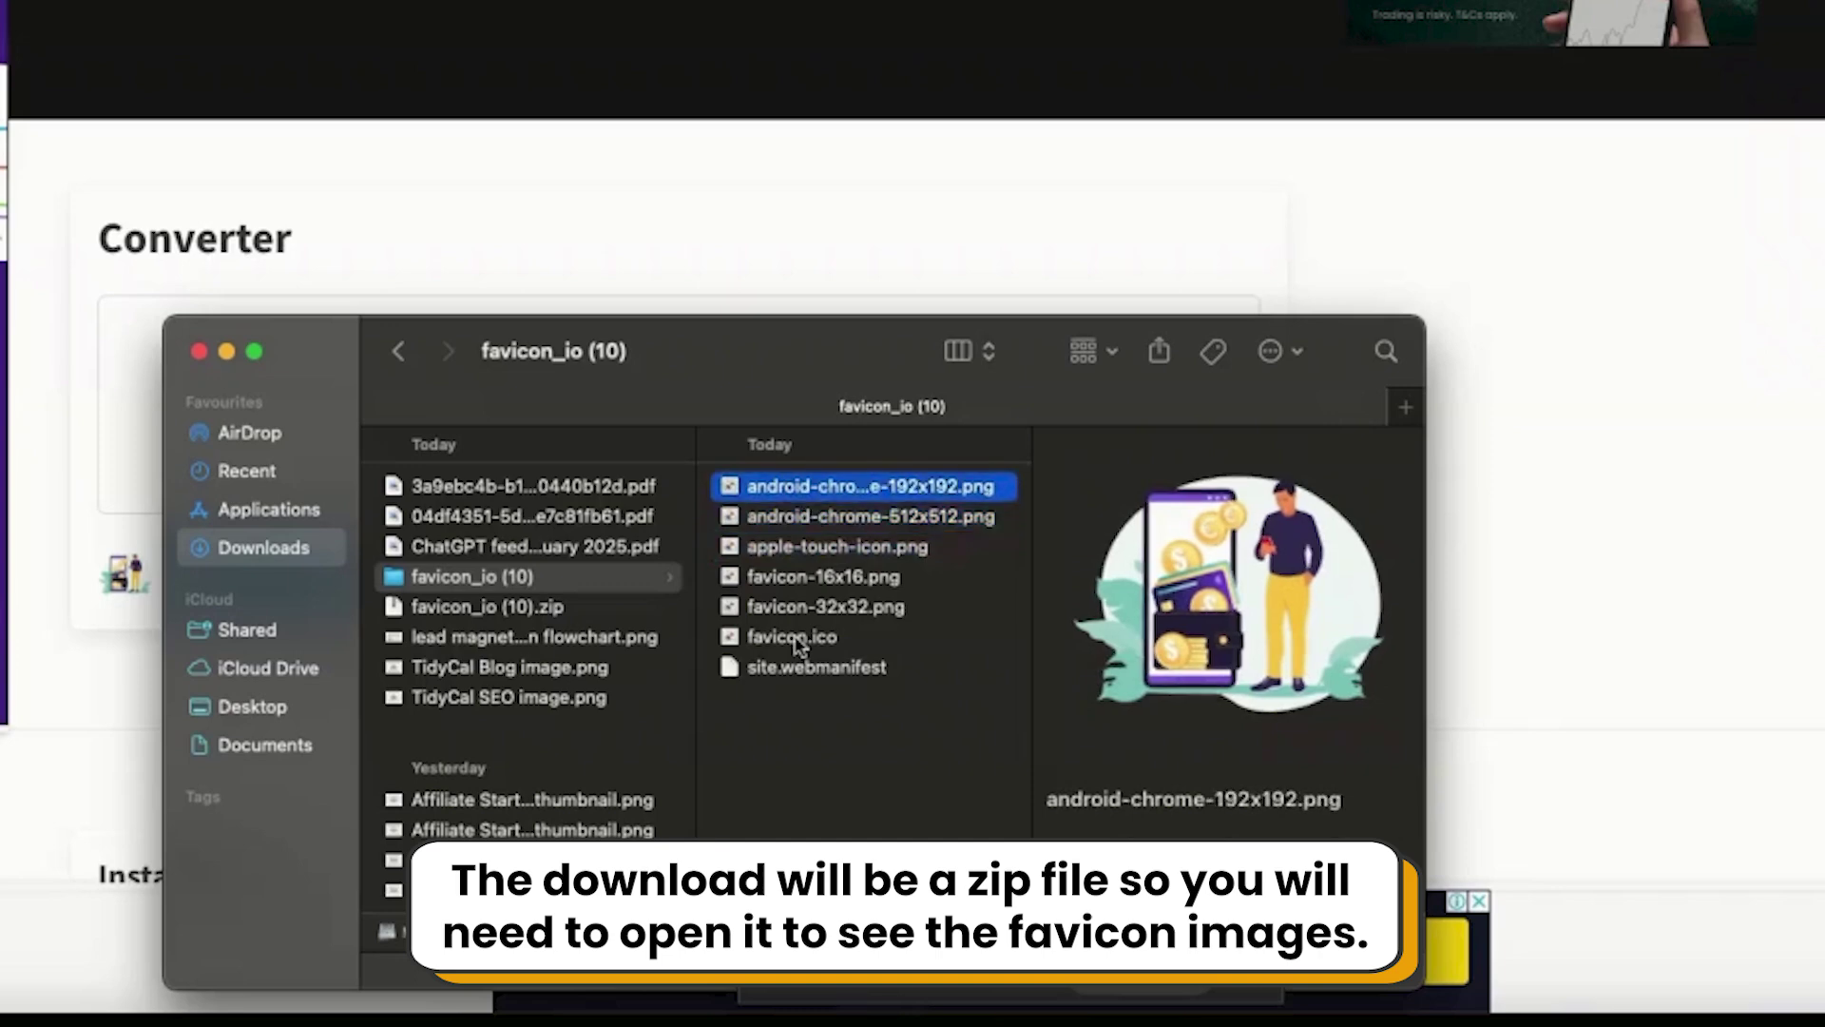
{"action": "key", "text": "Down"}
{"action": "key", "text": "Down"}
{"action": "key", "text": "Up"}
{"action": "key", "text": "Up"}
{"action": "key", "text": "Down"}
{"action": "key", "text": "Down"}
{"action": "key", "text": "Down"}
{"action": "key", "text": "Down"}
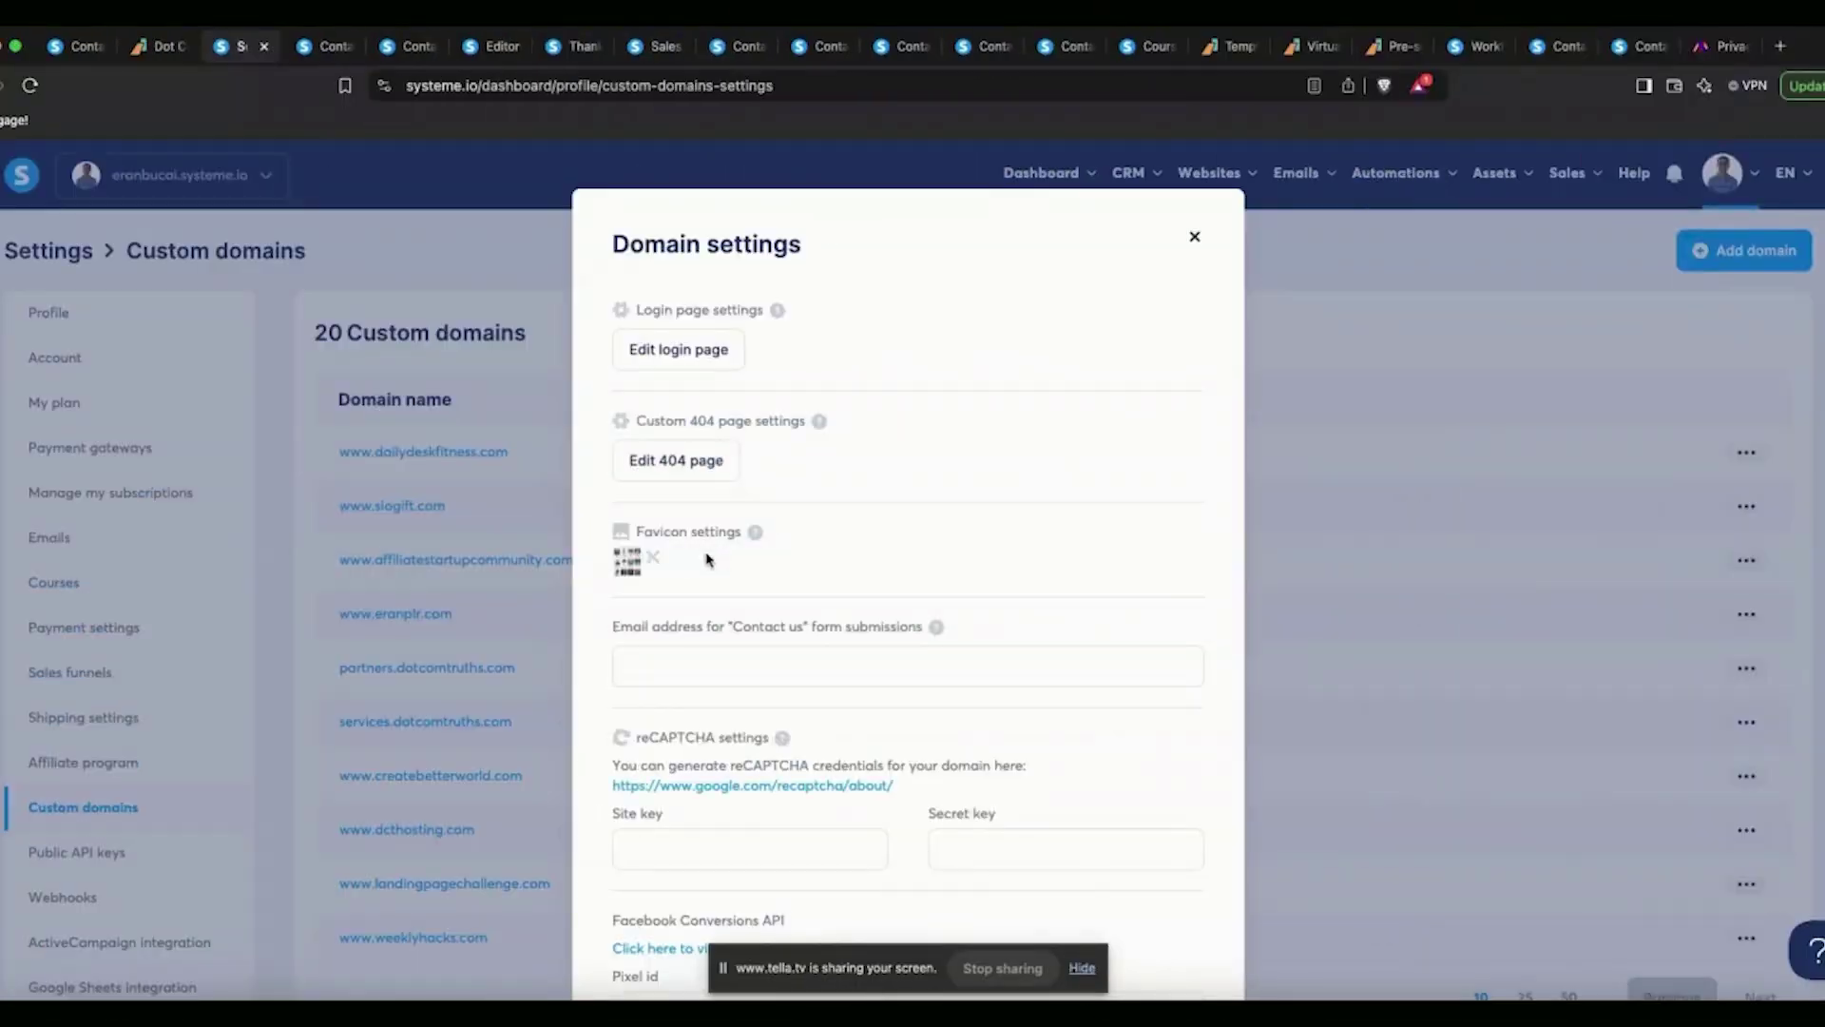
Replace the domain's current favicon in Systeme.io with favicon-32x32.png from the favicon_io (10) folder and save the domain settings.
{"action": "left_click", "coordinate": [657, 562]}
{"action": "left_click", "coordinate": [794, 563]}
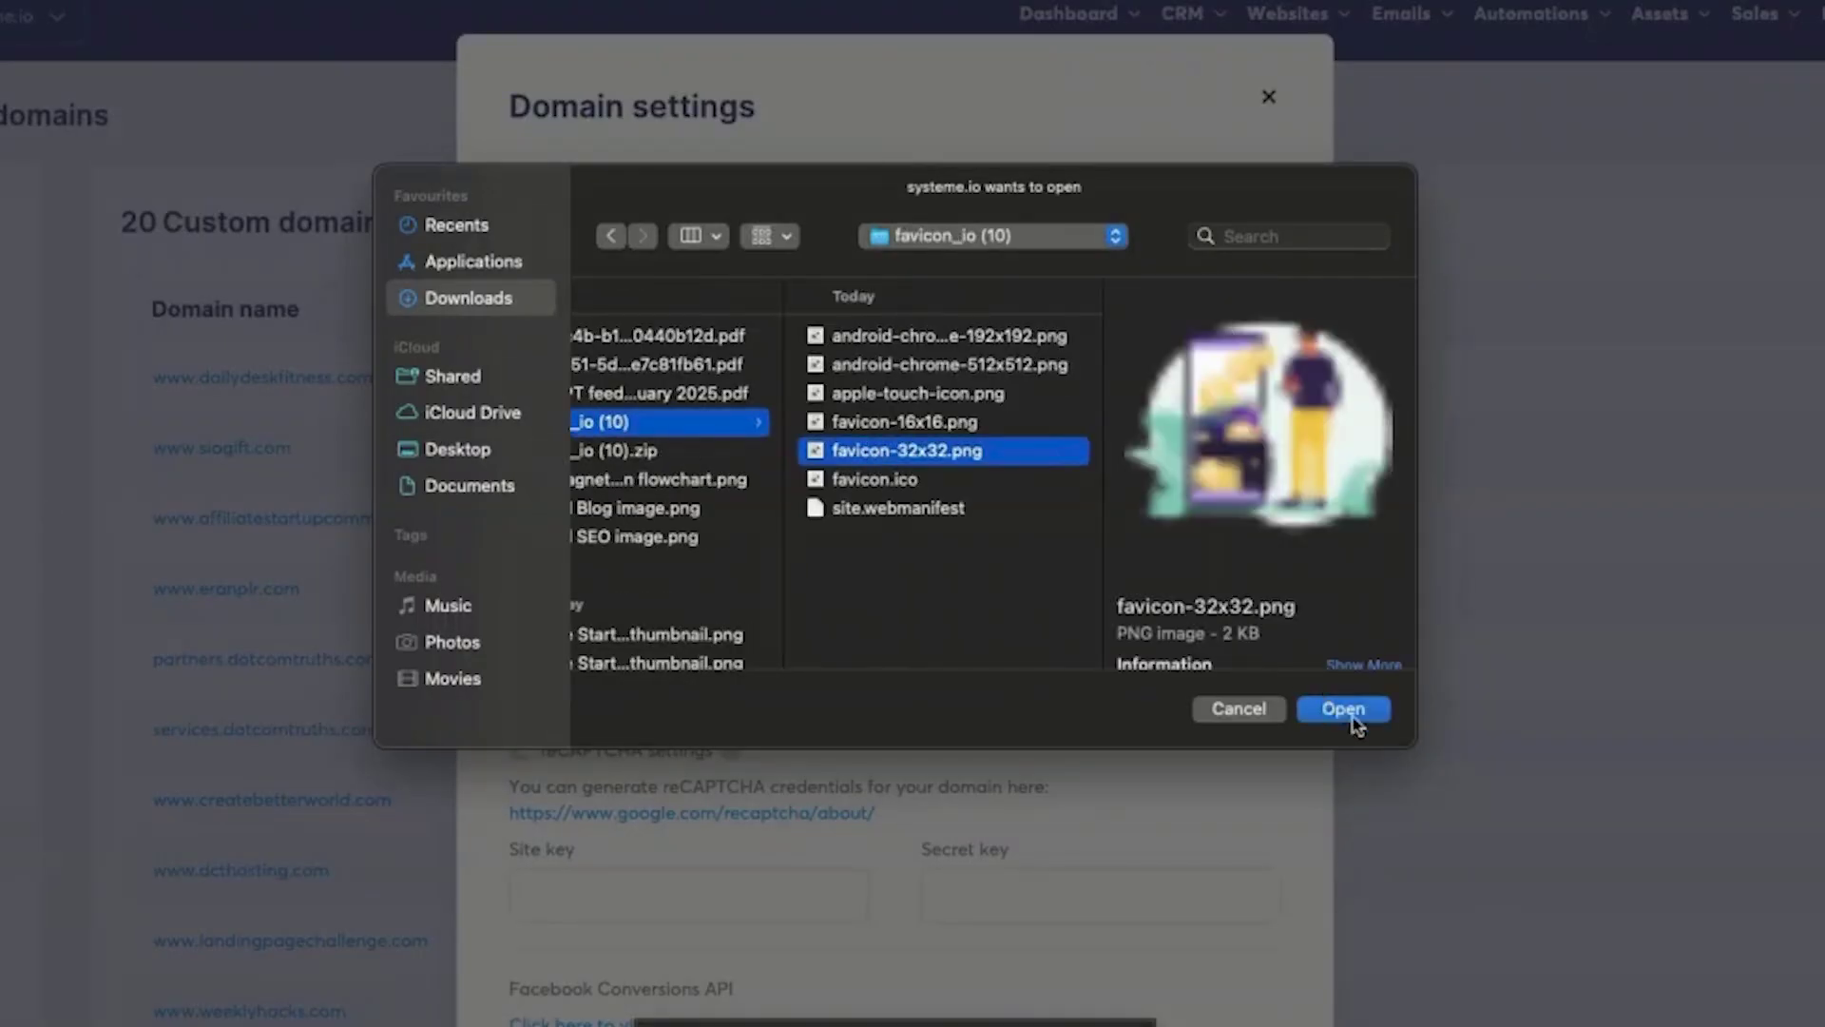
{"action": "left_click", "coordinate": [1355, 719]}
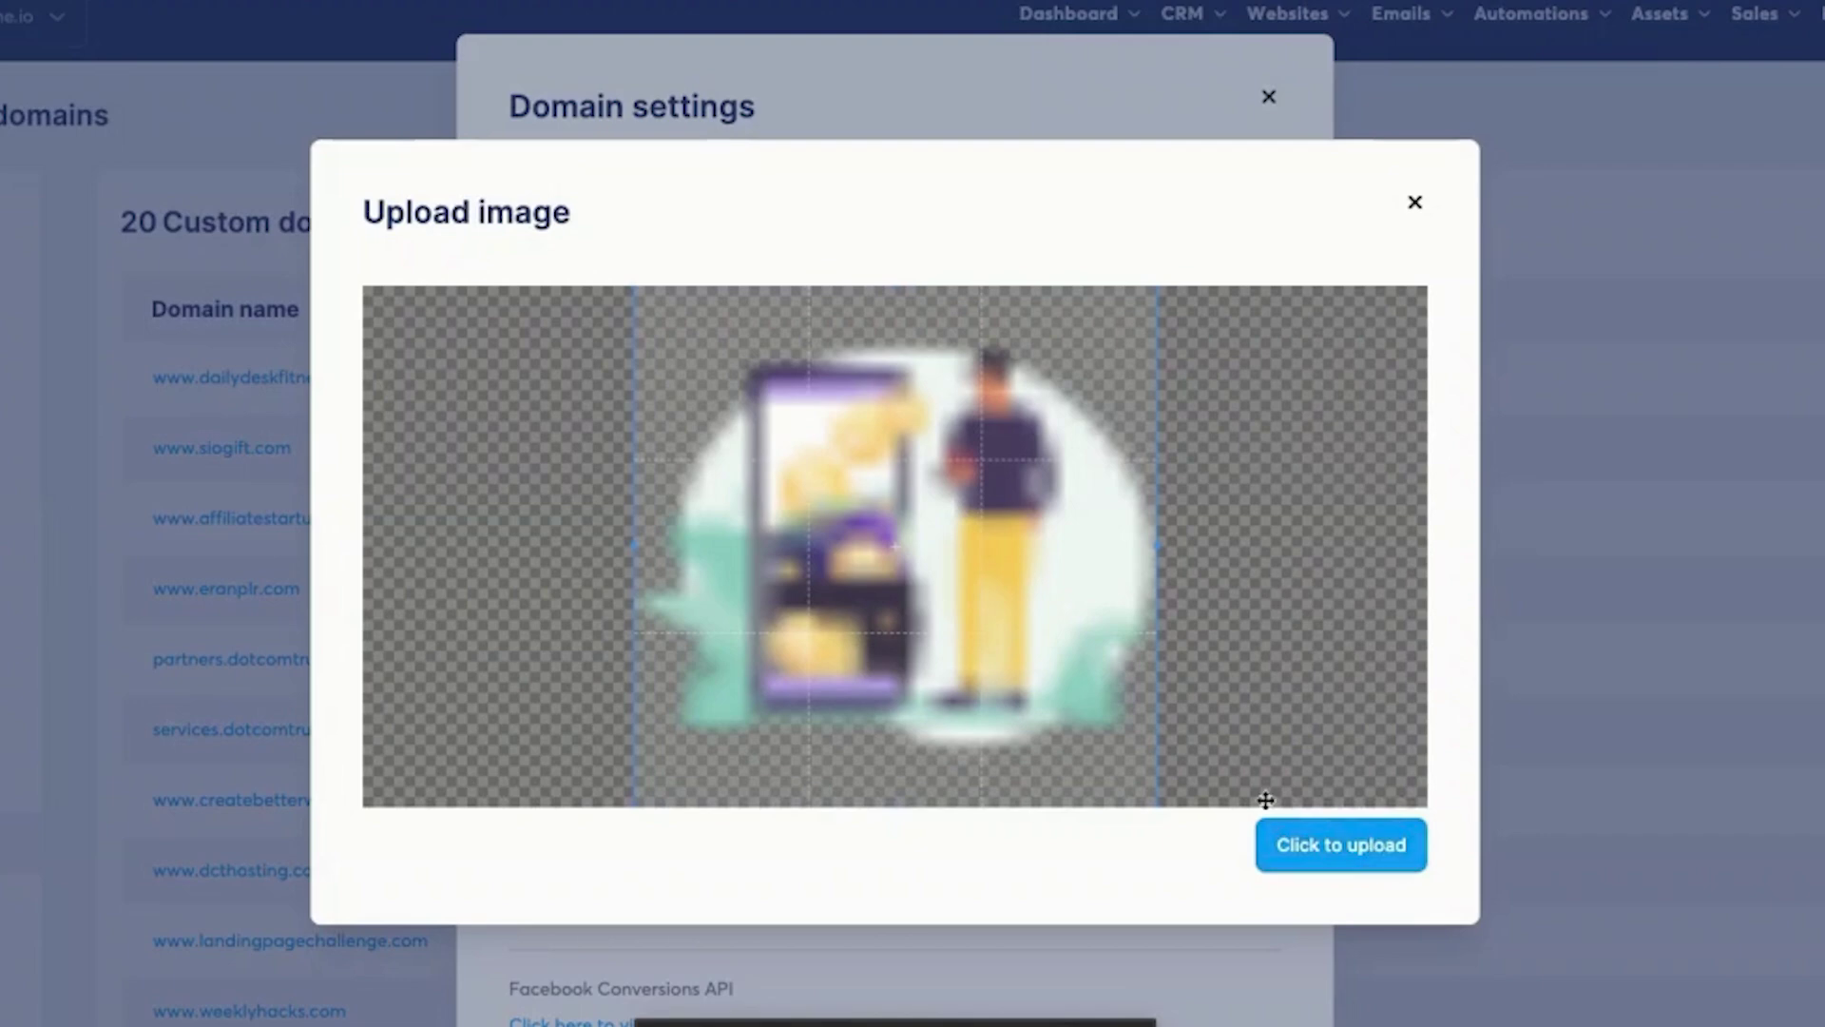
{"action": "left_click", "coordinate": [1309, 845]}
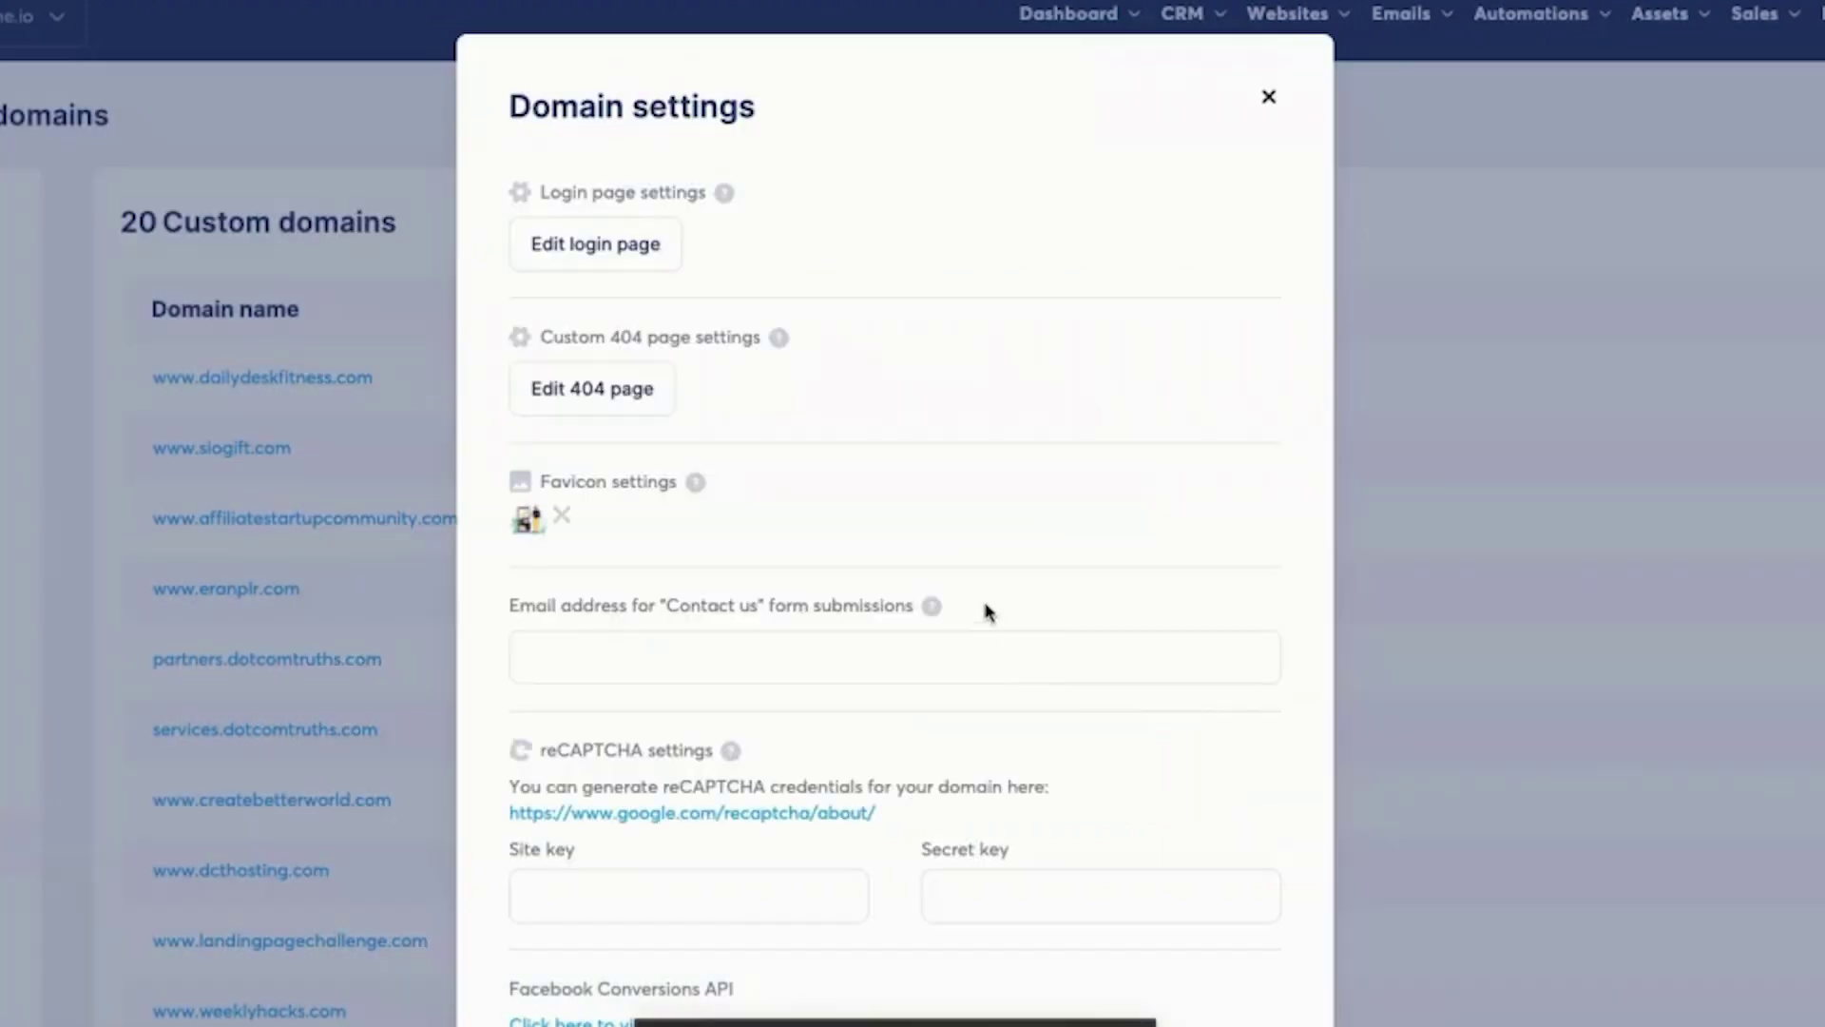
{"action": "scroll", "coordinate": [1141, 867], "scroll_direction": "down", "scroll_amount": 5}
{"action": "left_click", "coordinate": [896, 949]}
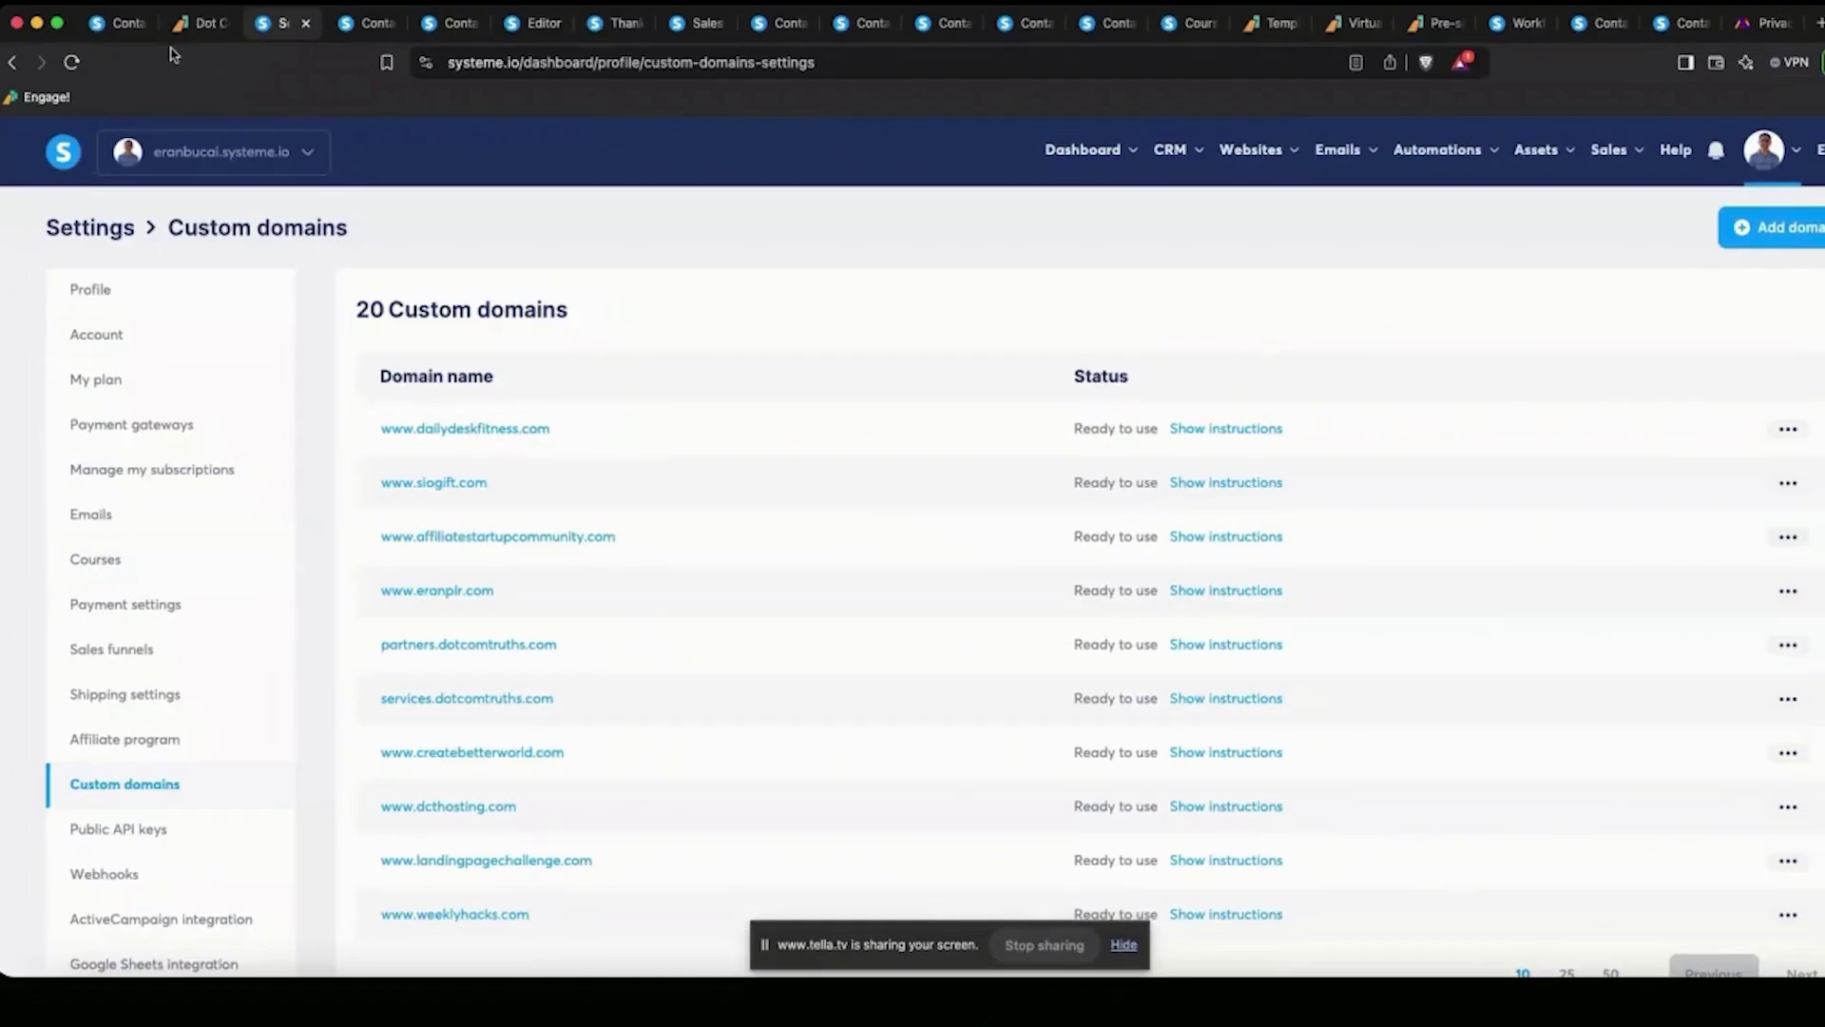
Switch back to the favicon.io browser window and open the generator that creates favicons from text.
{"action": "key", "text": "super+Tab"}
{"action": "left_click", "coordinate": [205, 23]}
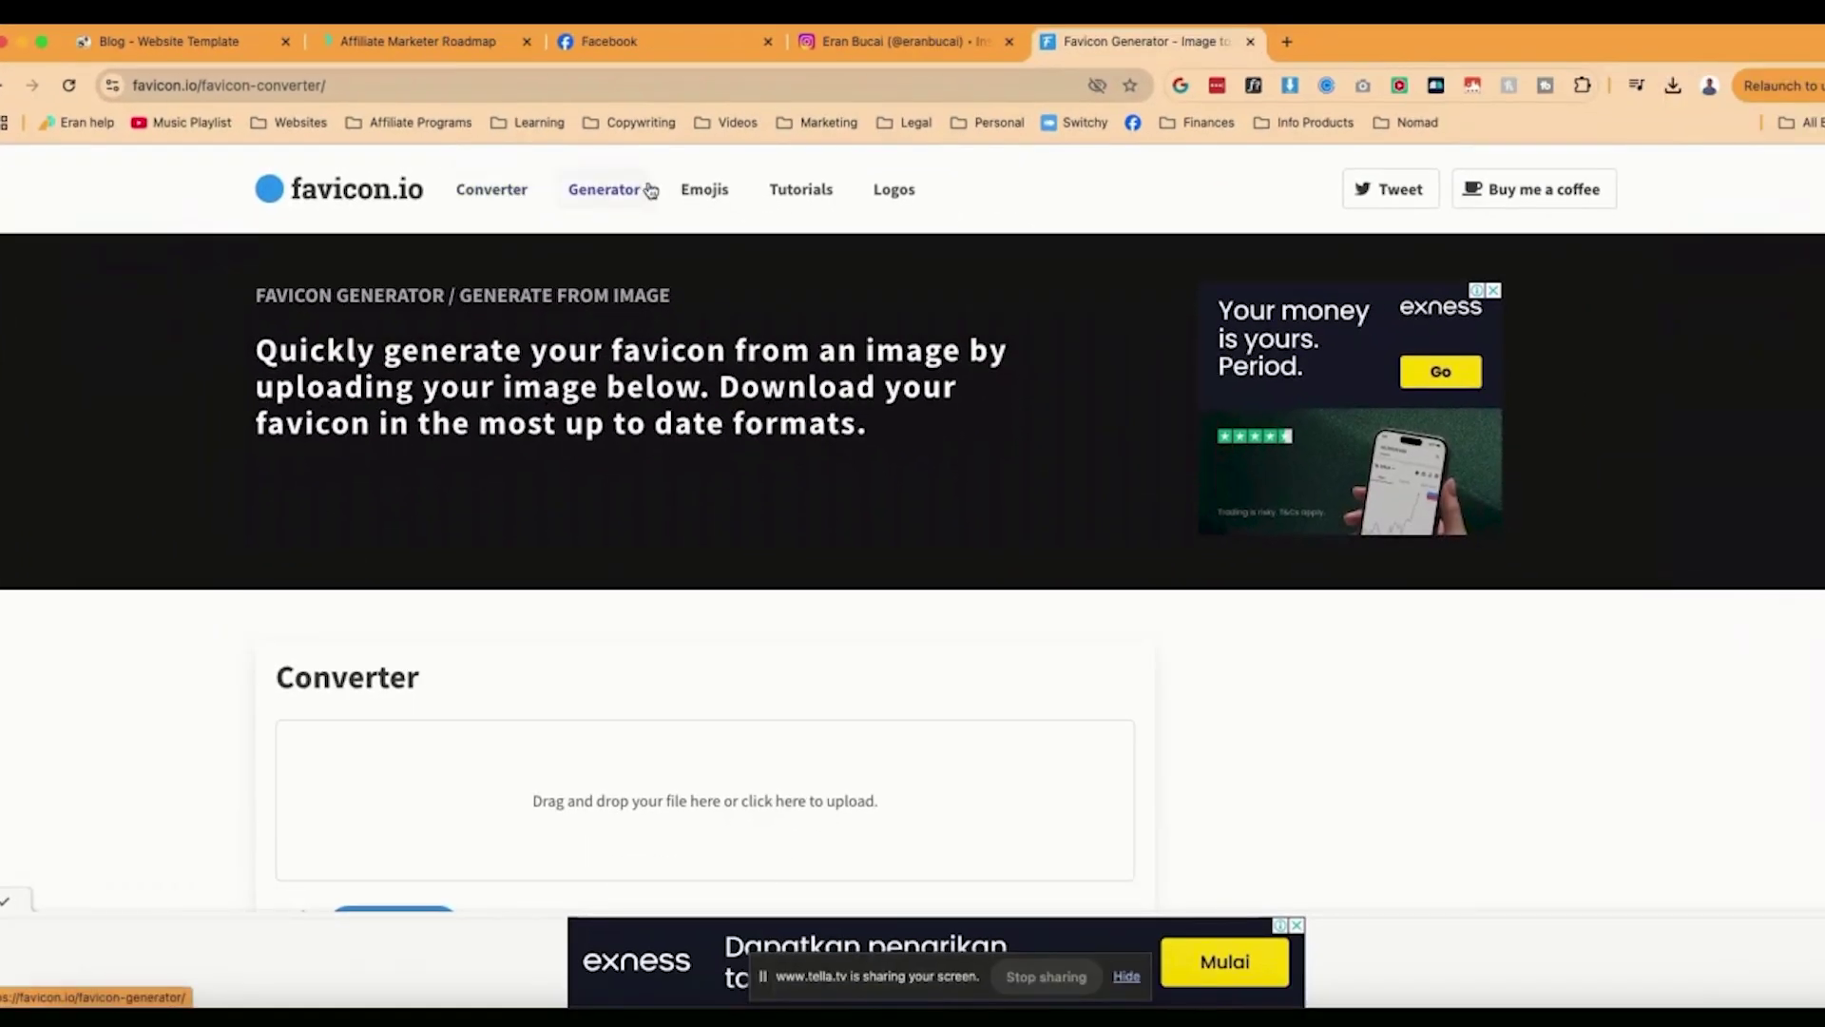
{"action": "left_click", "coordinate": [585, 191]}
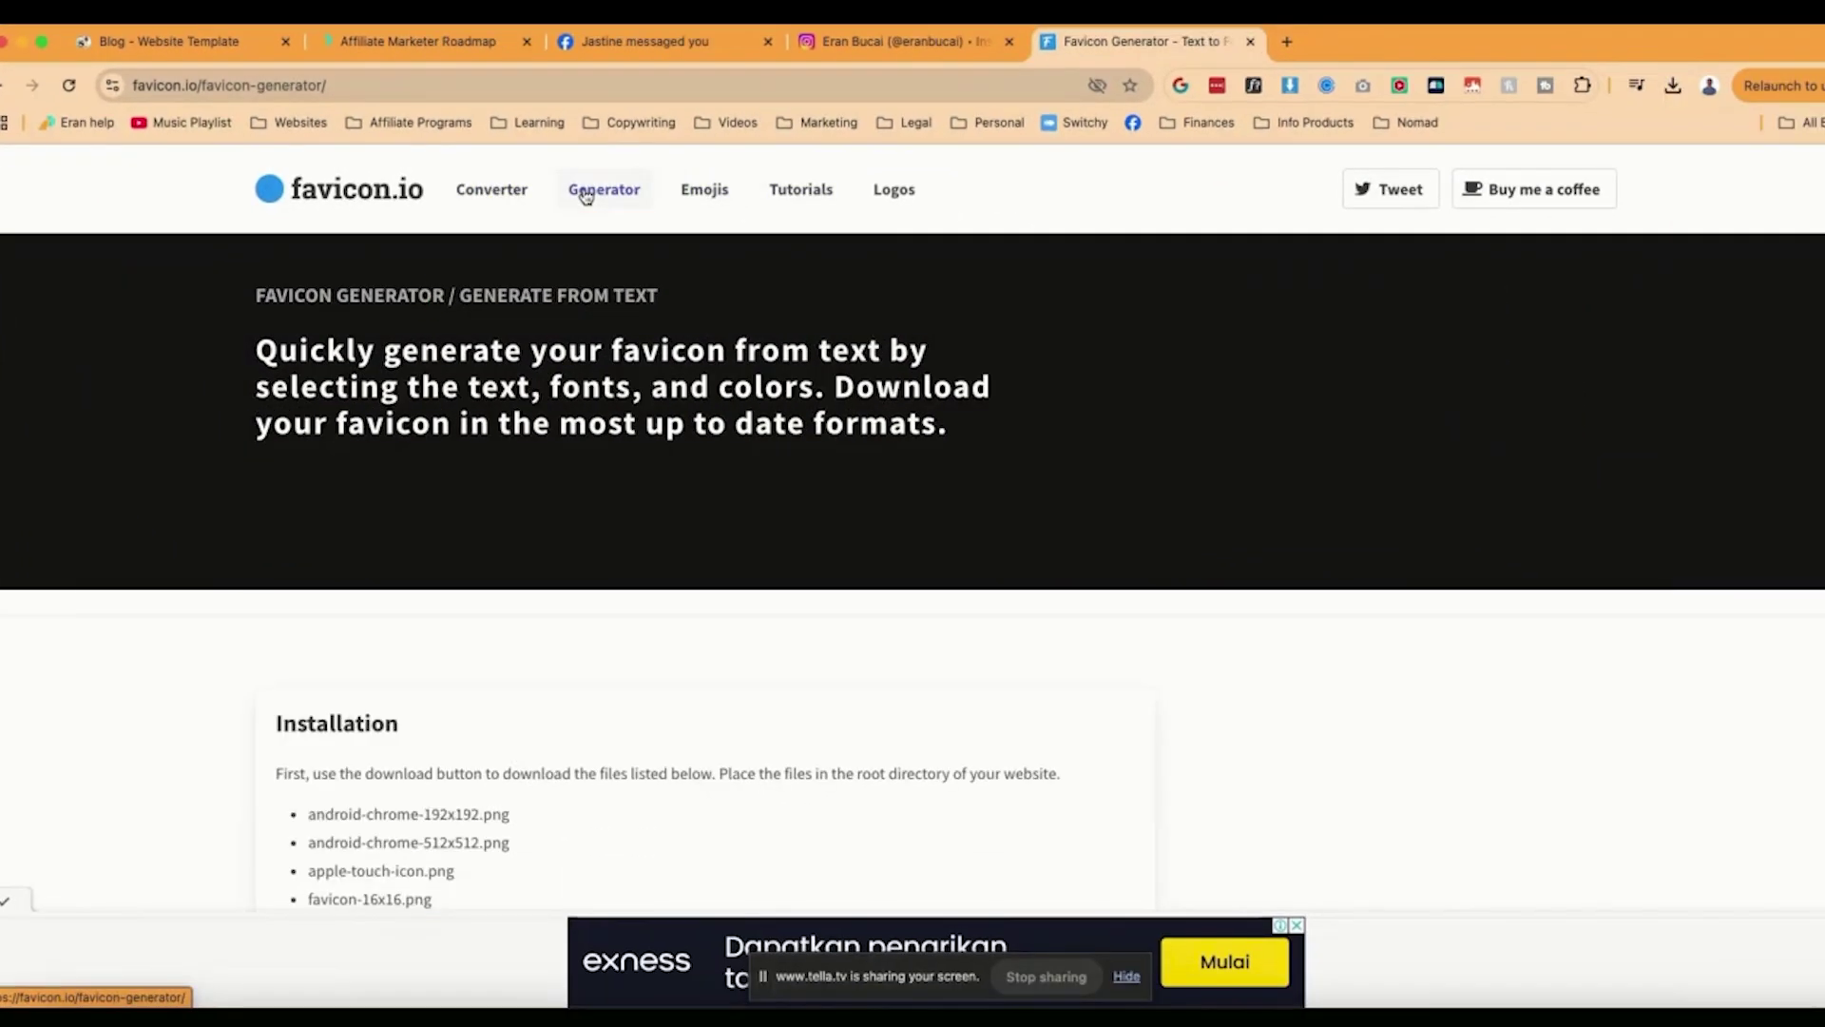
{"action": "scroll", "coordinate": [632, 544], "scroll_direction": "down", "scroll_amount": 4}
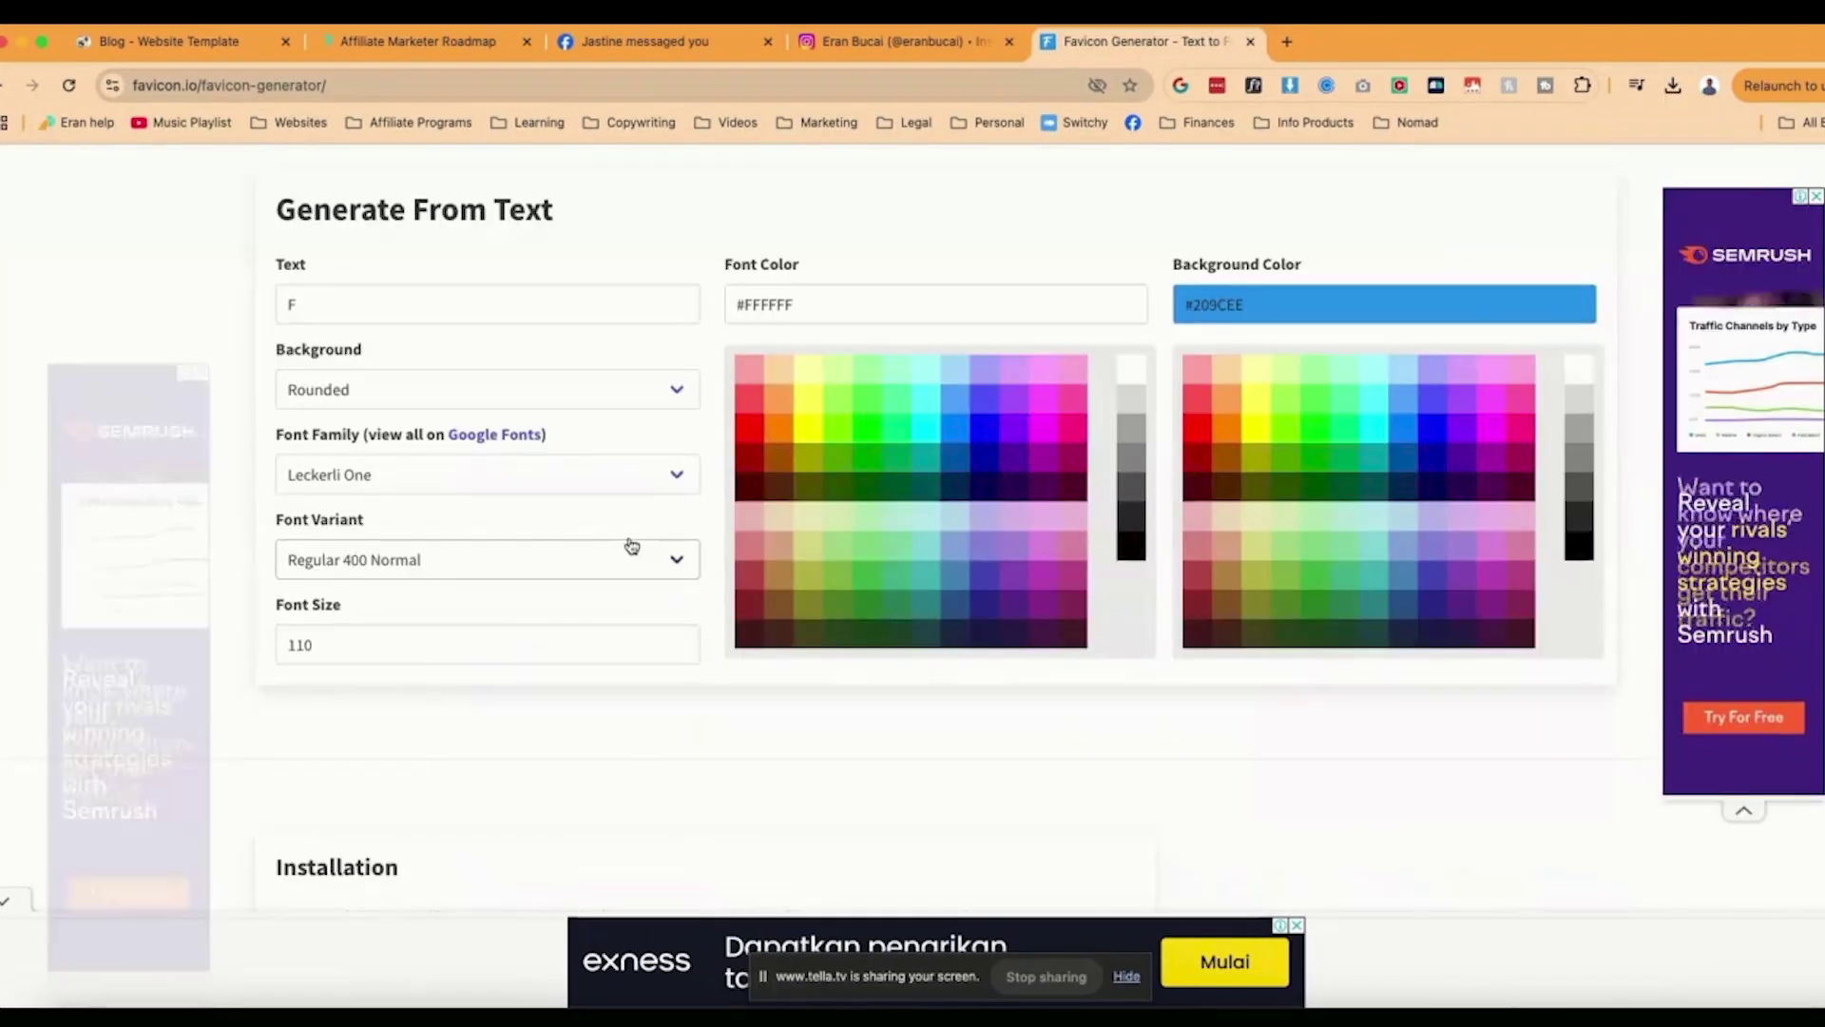
Try font color #08F on background color #FA5 with the Lexend Exa font family for the text favicon.
{"action": "left_click", "coordinate": [562, 307]}
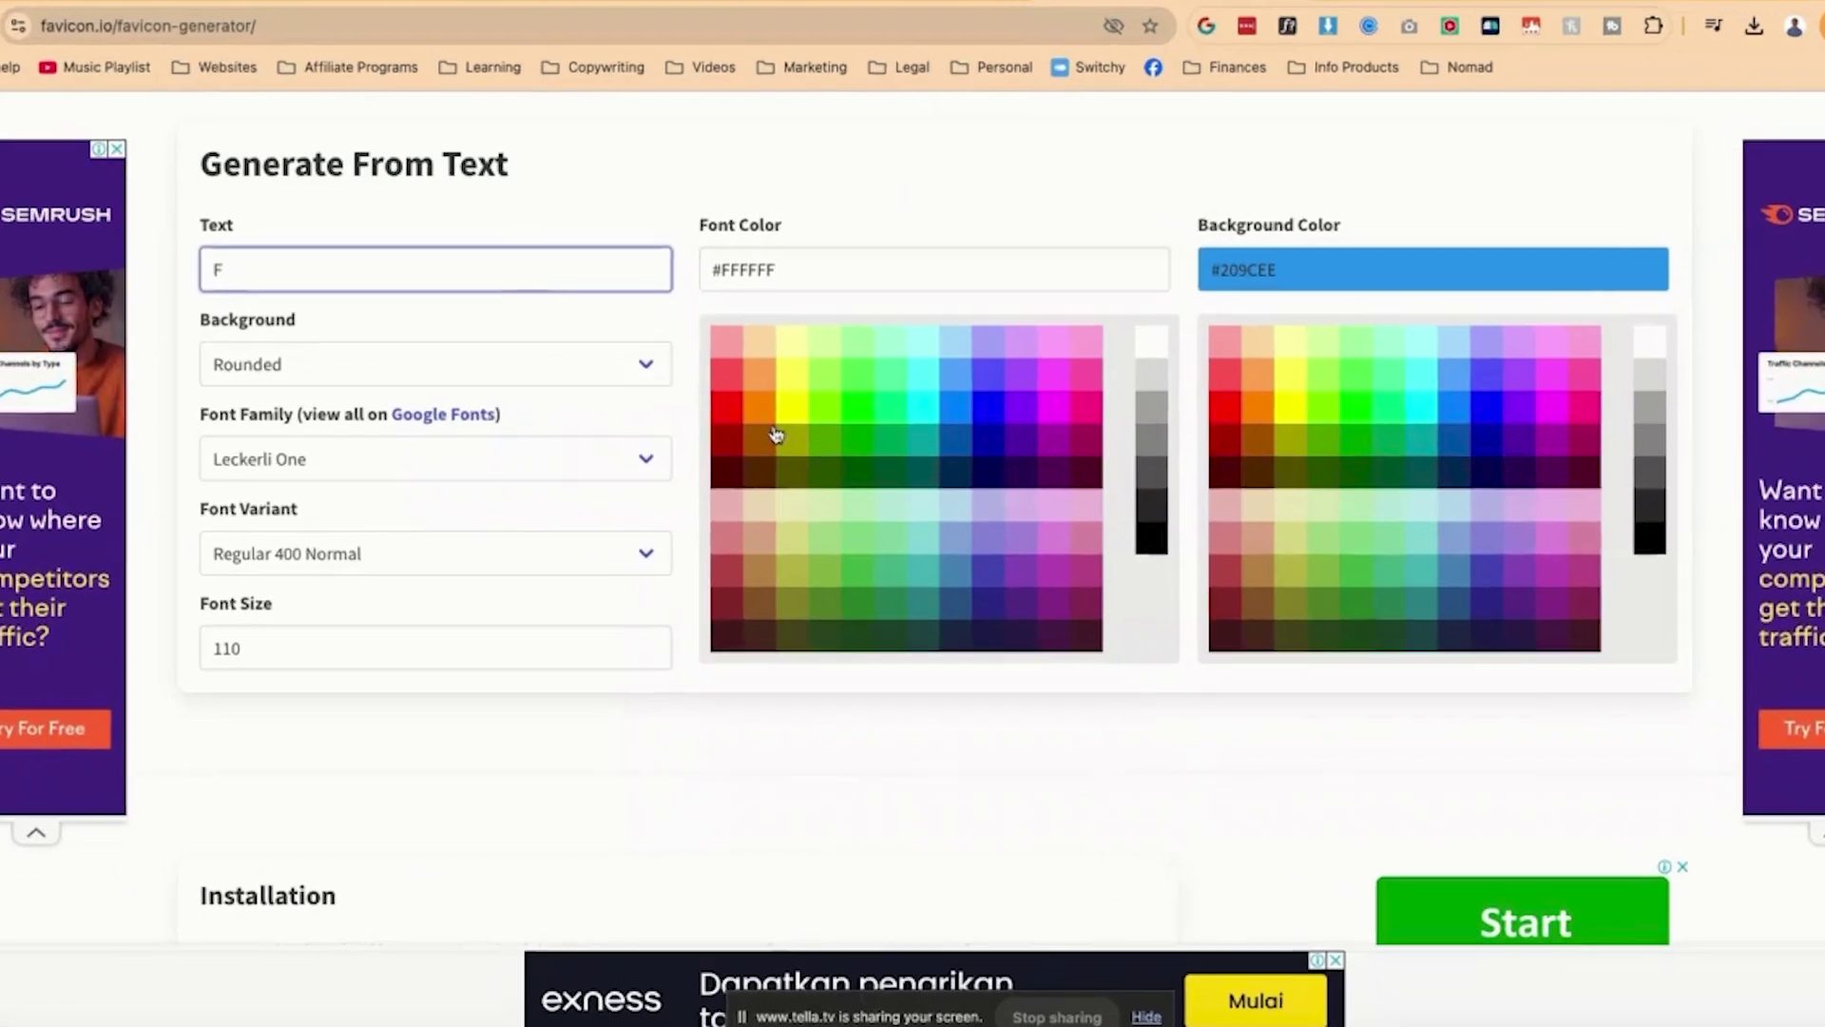
{"action": "left_click", "coordinate": [803, 436]}
{"action": "left_click", "coordinate": [969, 390]}
{"action": "left_click", "coordinate": [1308, 350]}
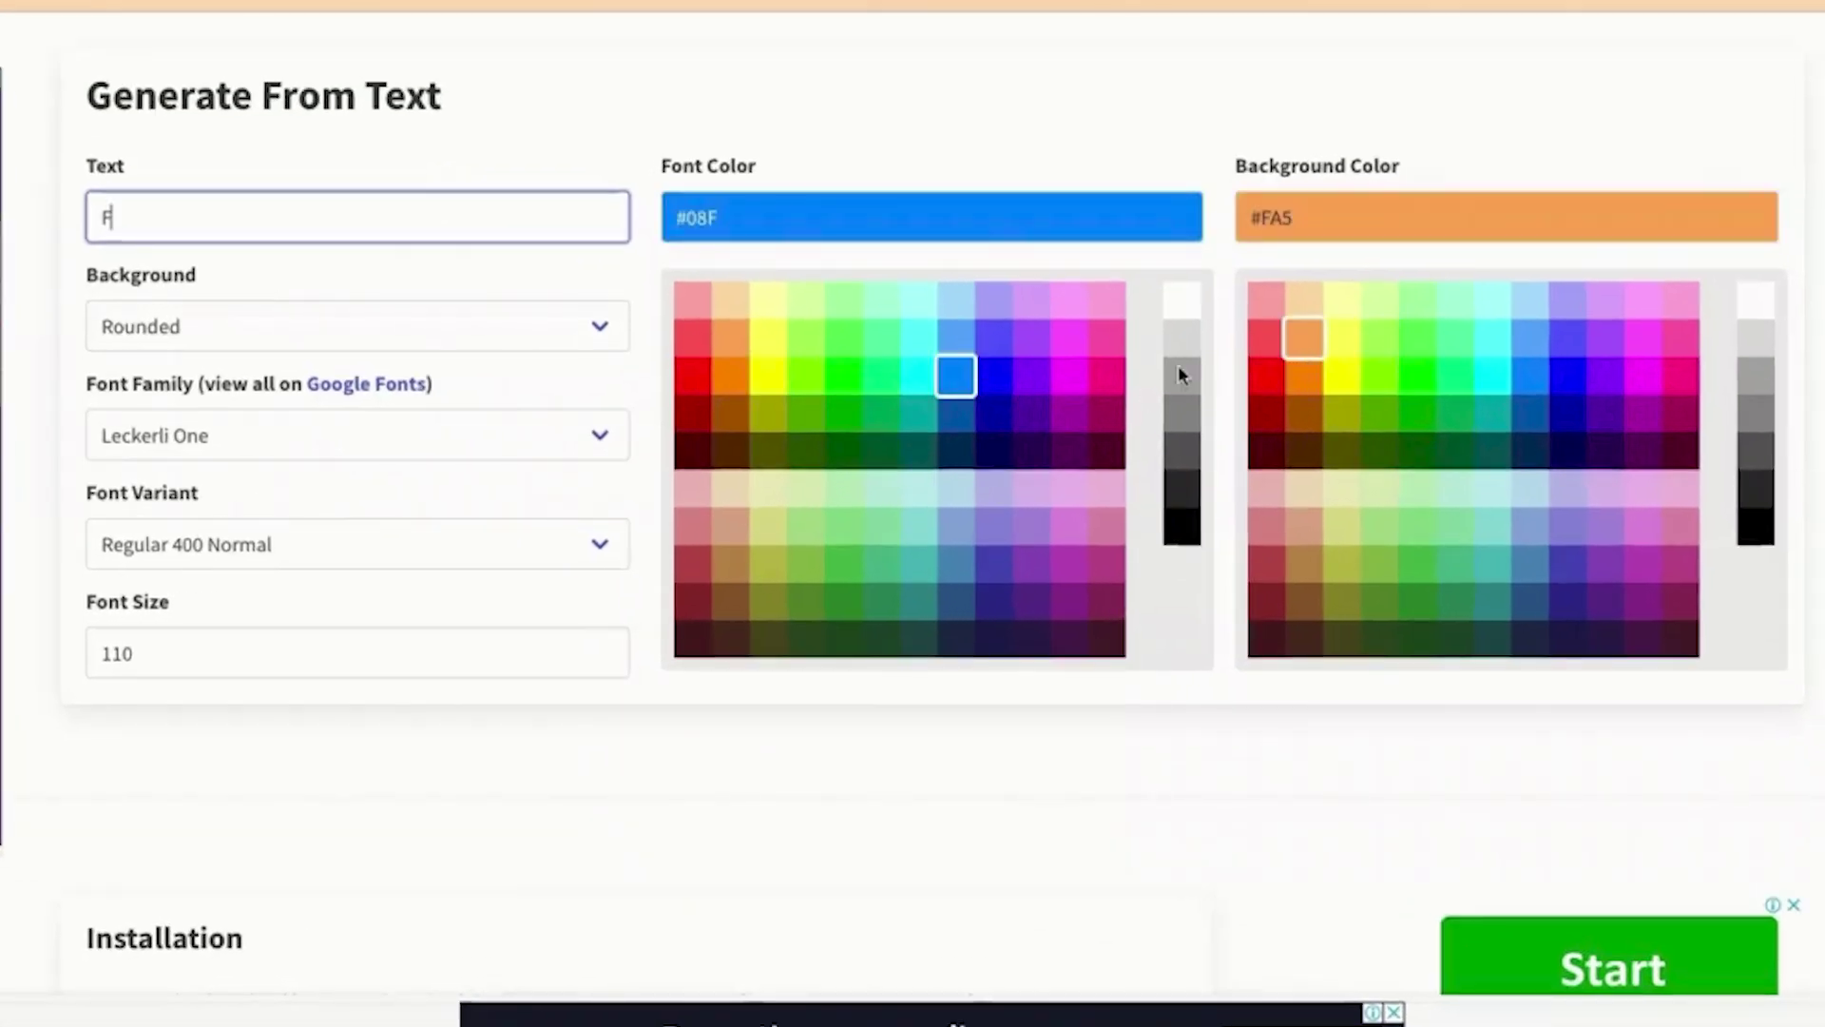
{"action": "left_click", "coordinate": [212, 435]}
{"action": "left_click", "coordinate": [244, 668]}
{"action": "left_click", "coordinate": [211, 238]}
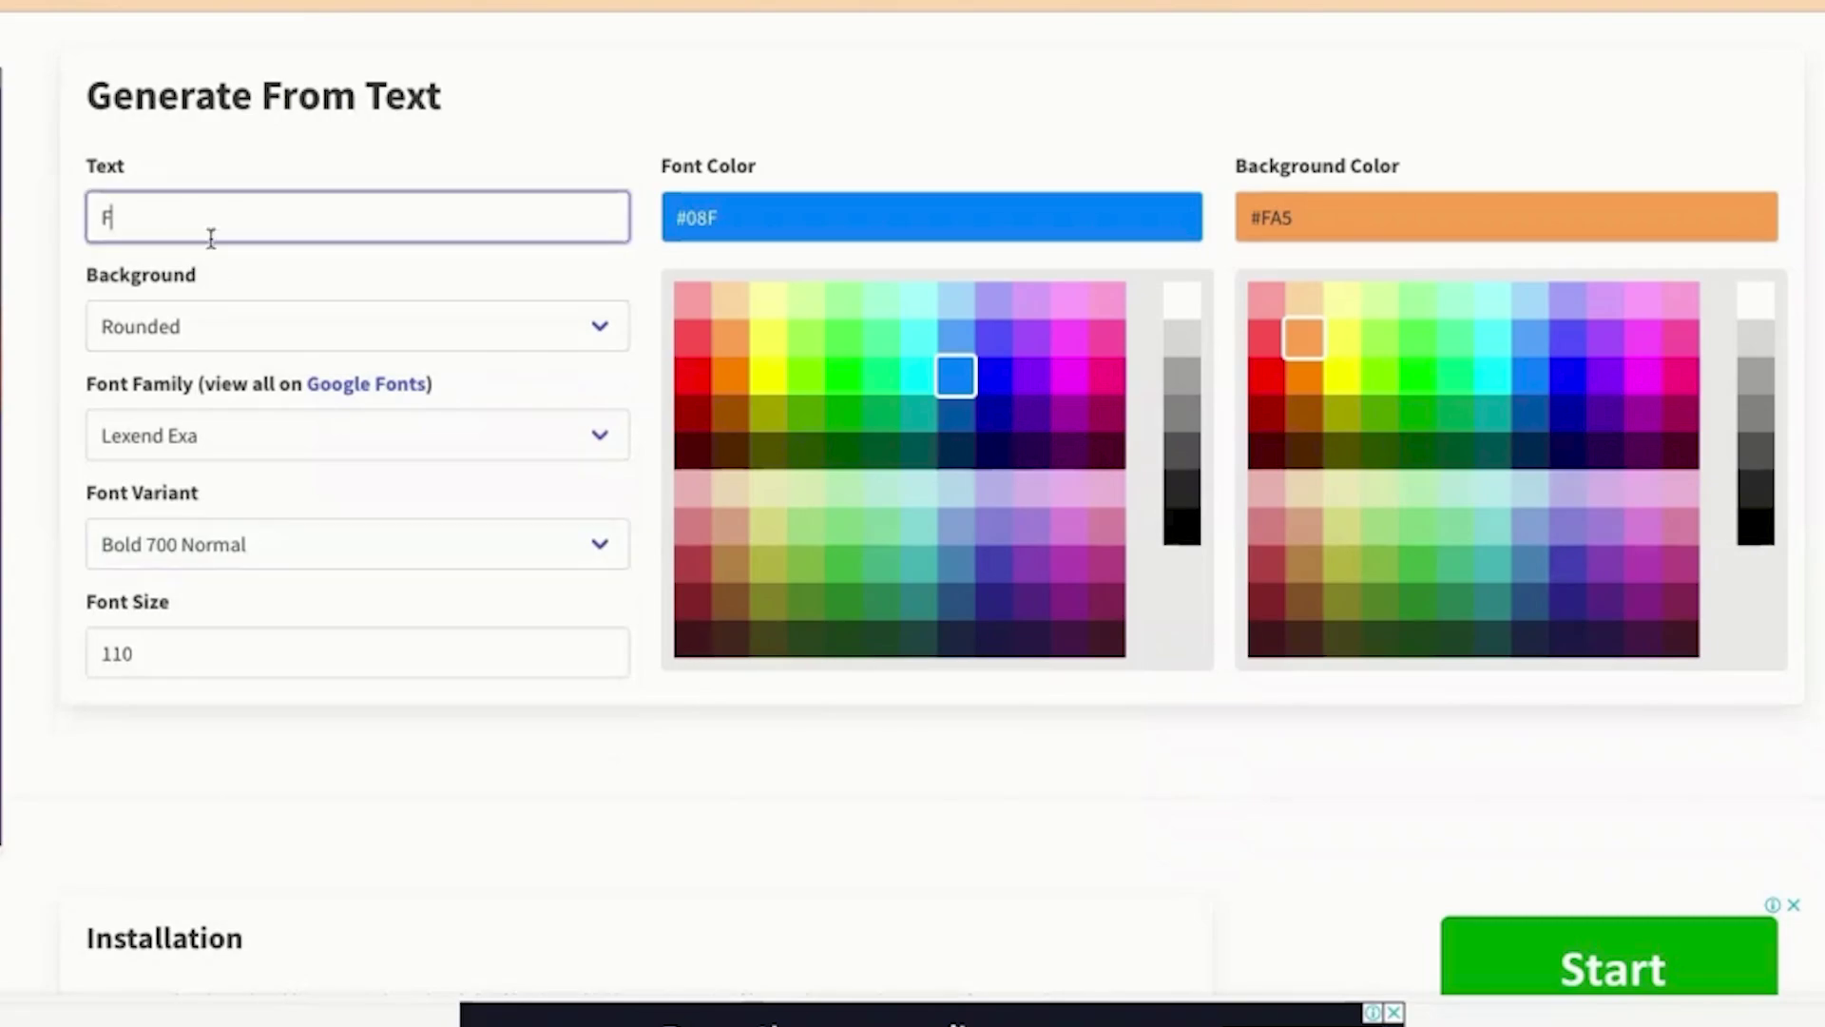
Try the Circle and Square background shapes for the favicon and check the preview.
{"action": "left_click", "coordinate": [225, 331]}
{"action": "left_click", "coordinate": [225, 293]}
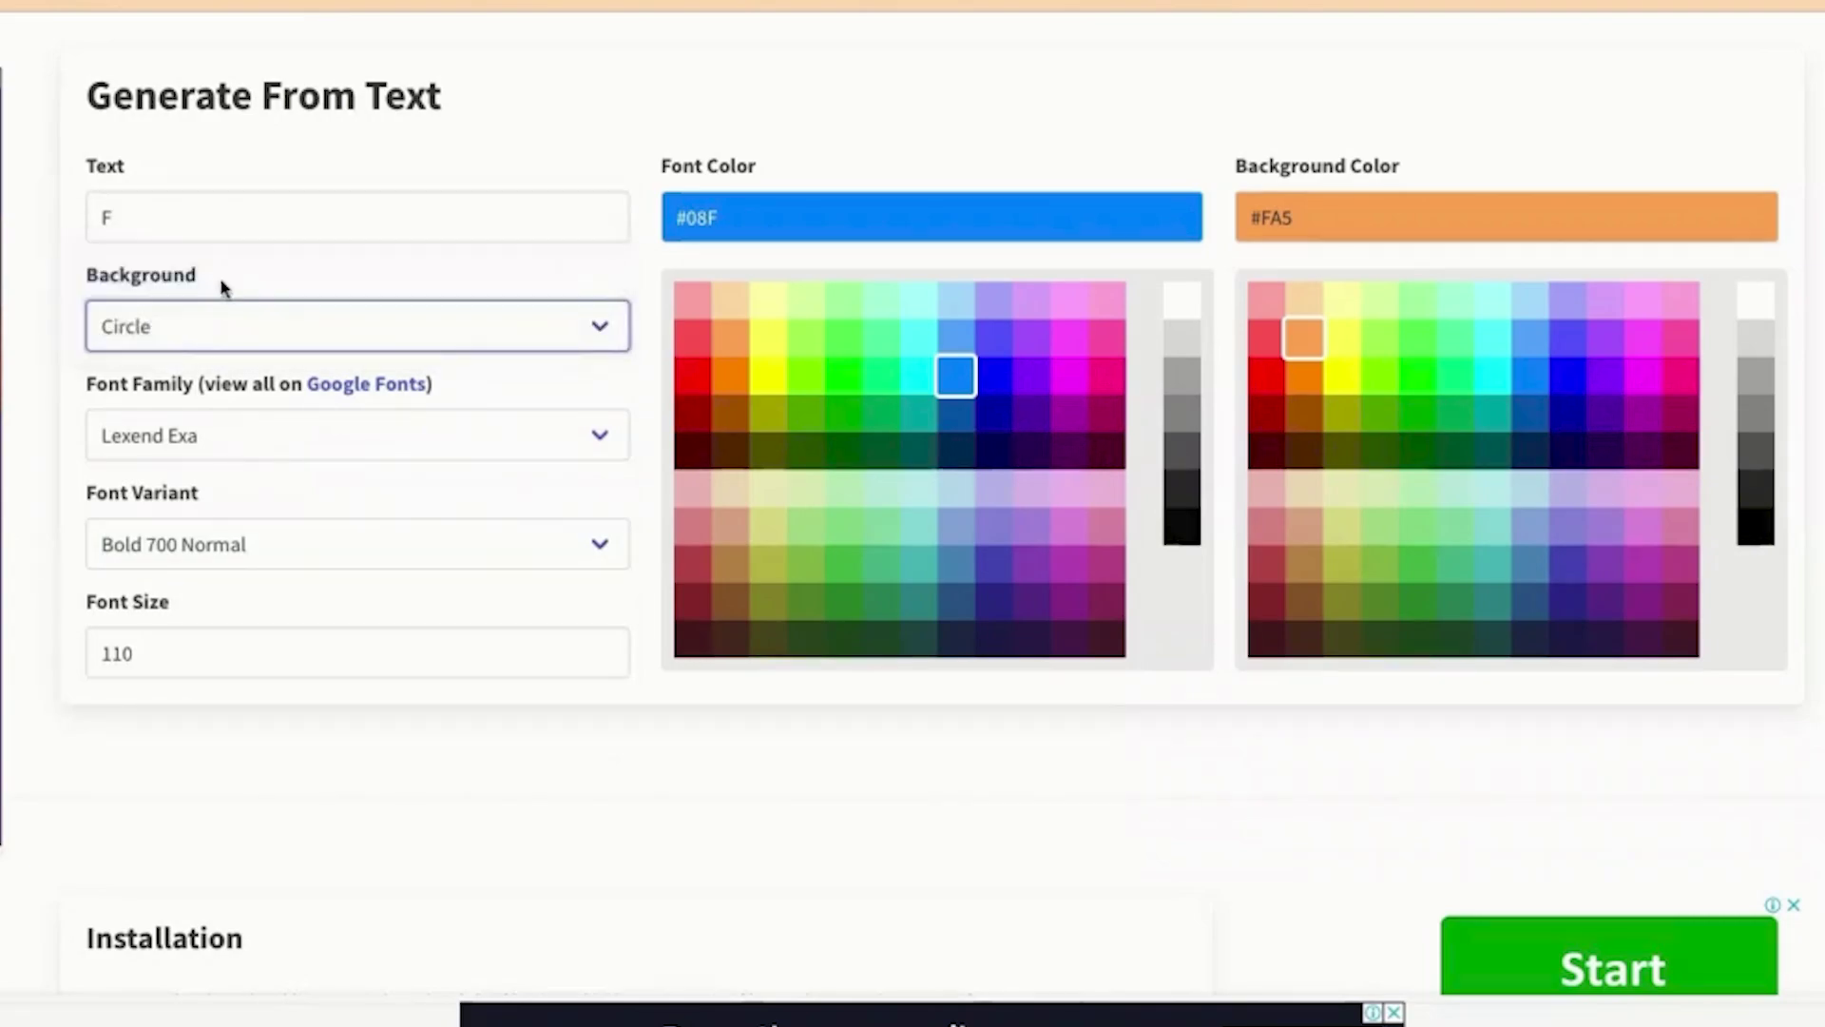
{"action": "left_click", "coordinate": [215, 297]}
{"action": "left_click", "coordinate": [210, 296]}
{"action": "scroll", "coordinate": [432, 652], "scroll_direction": "down", "scroll_amount": 6}
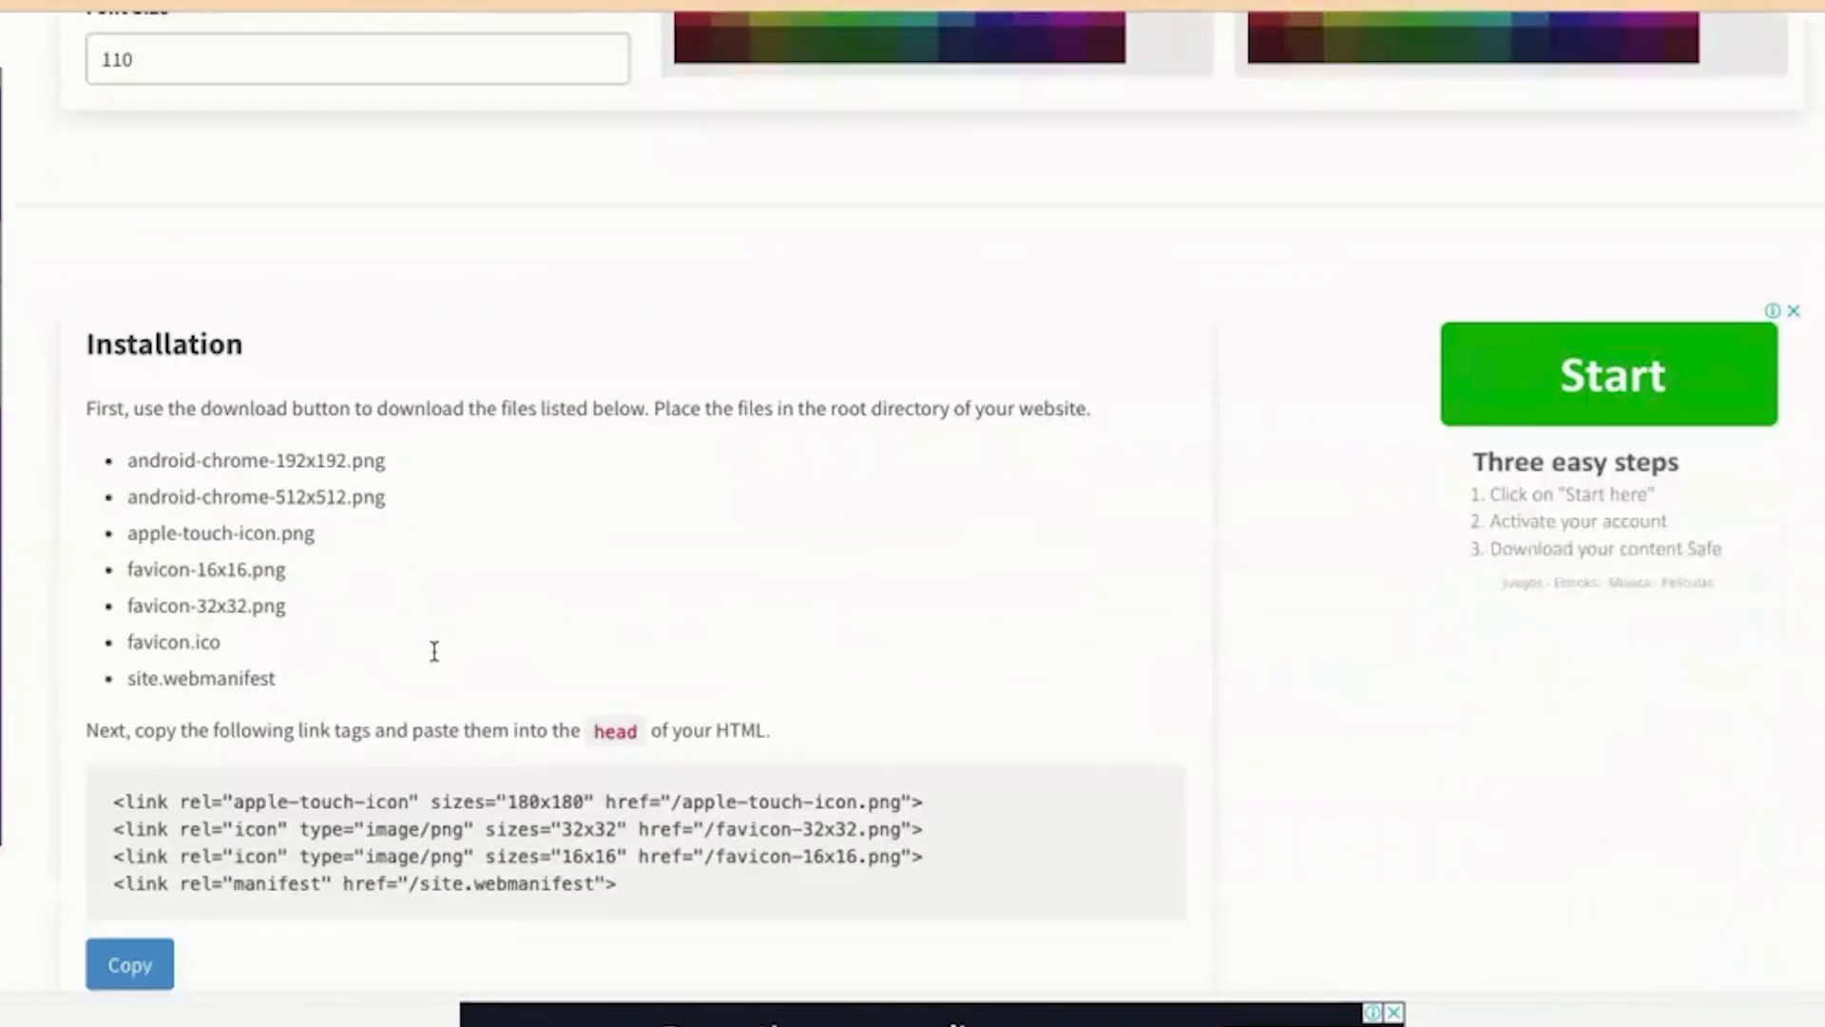
{"action": "scroll", "coordinate": [431, 656], "scroll_direction": "up", "scroll_amount": 10}
{"action": "scroll", "coordinate": [428, 649], "scroll_direction": "down", "scroll_amount": 3}
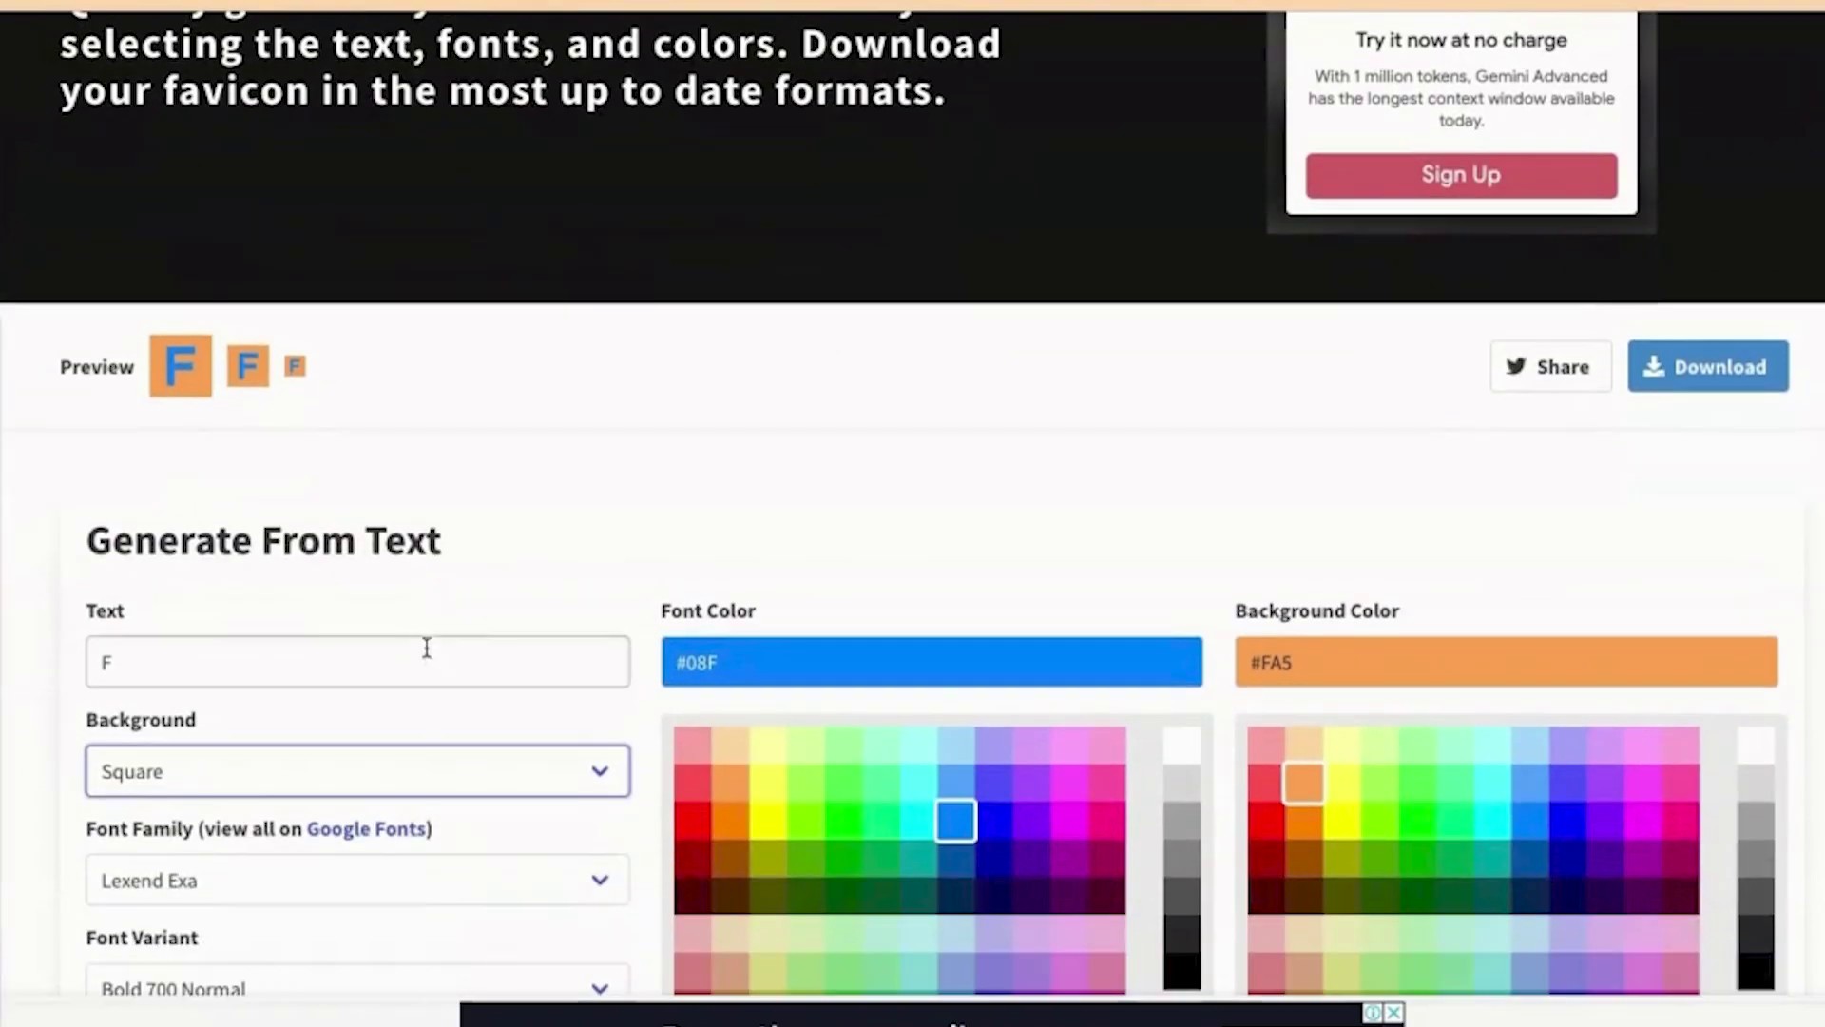
Set the favicon's background shape to Circle, its font color to #FFA and its background color to #005.
{"action": "left_click", "coordinate": [196, 781]}
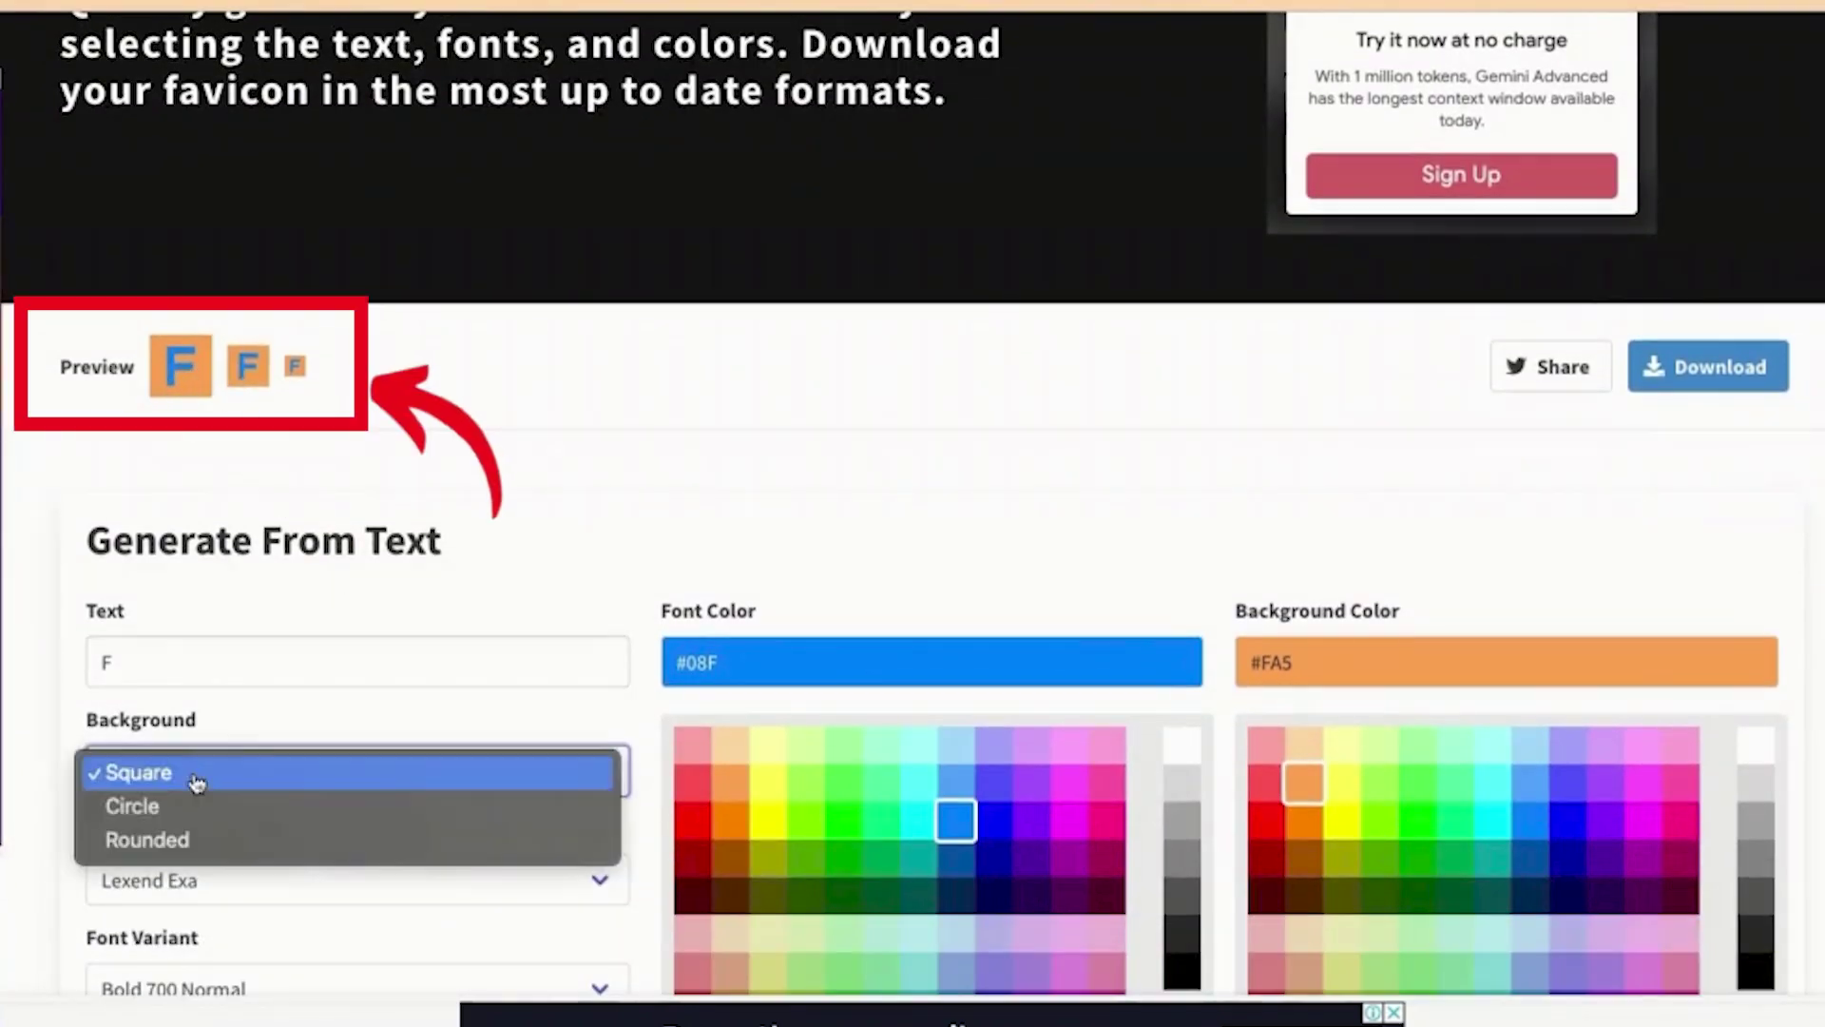
{"action": "left_click", "coordinate": [183, 804]}
{"action": "left_click", "coordinate": [772, 749]}
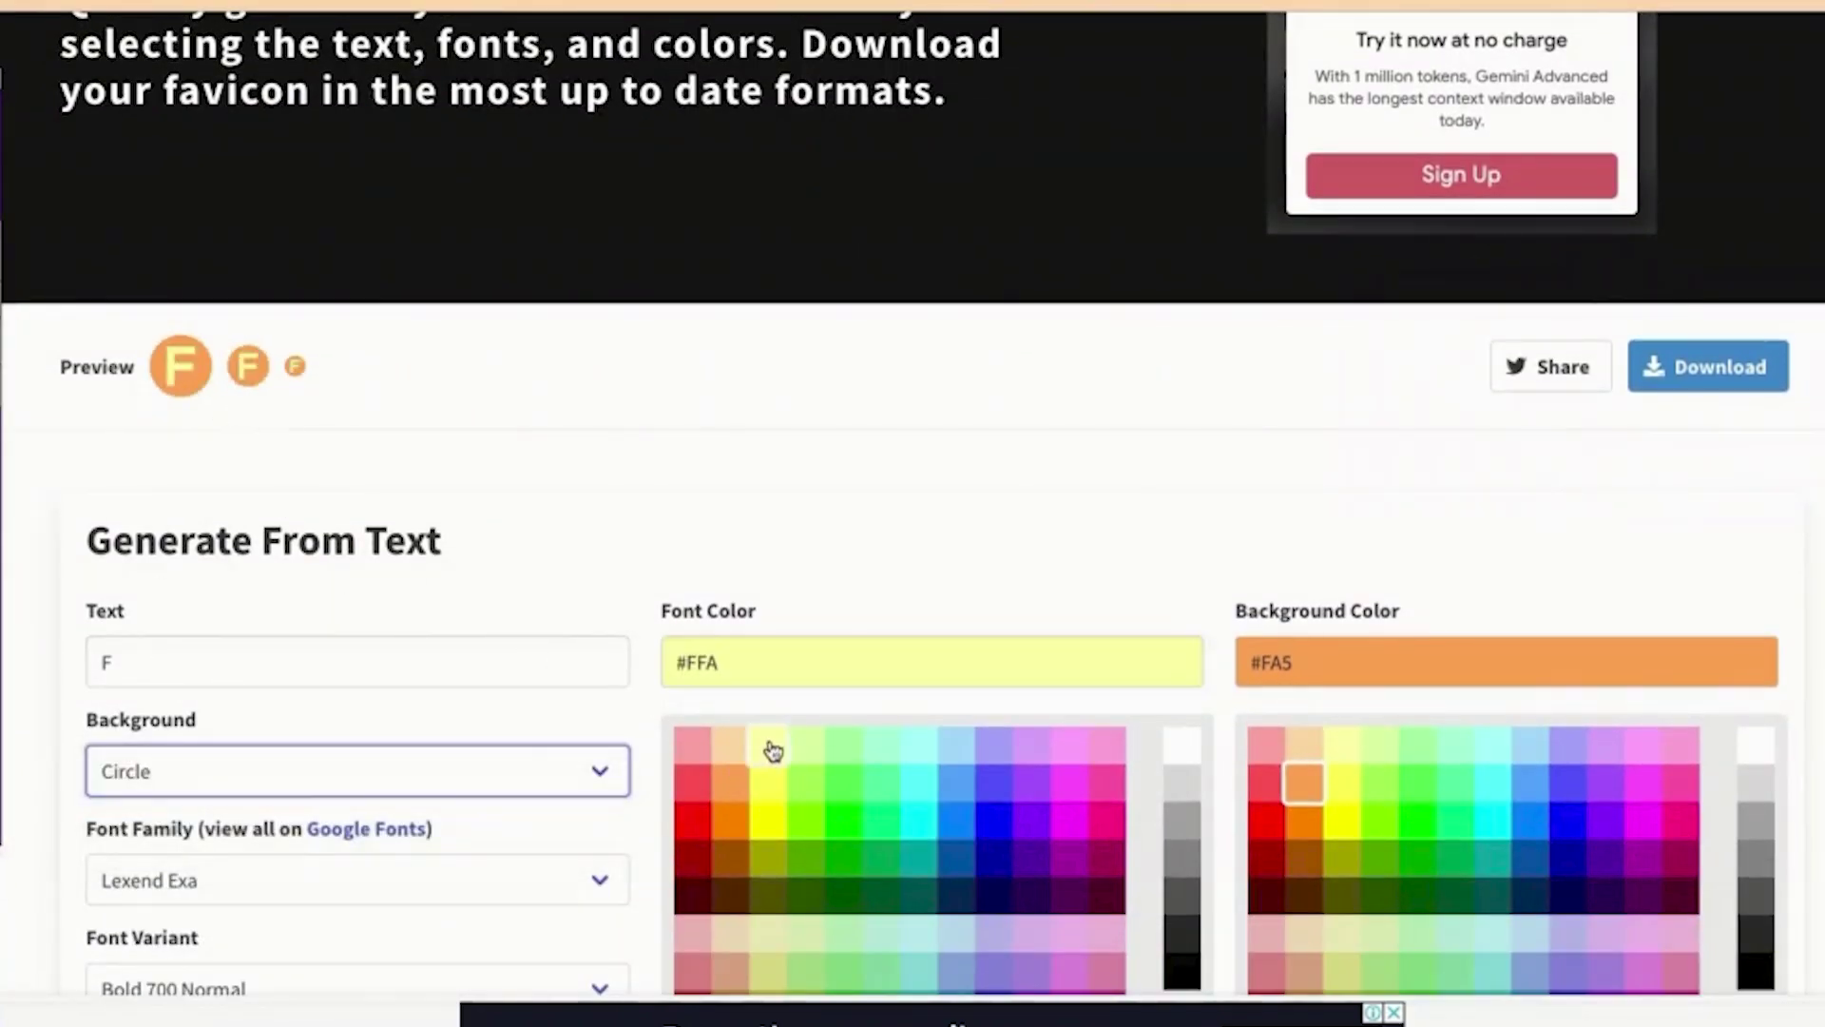
{"action": "left_click", "coordinate": [1567, 894]}
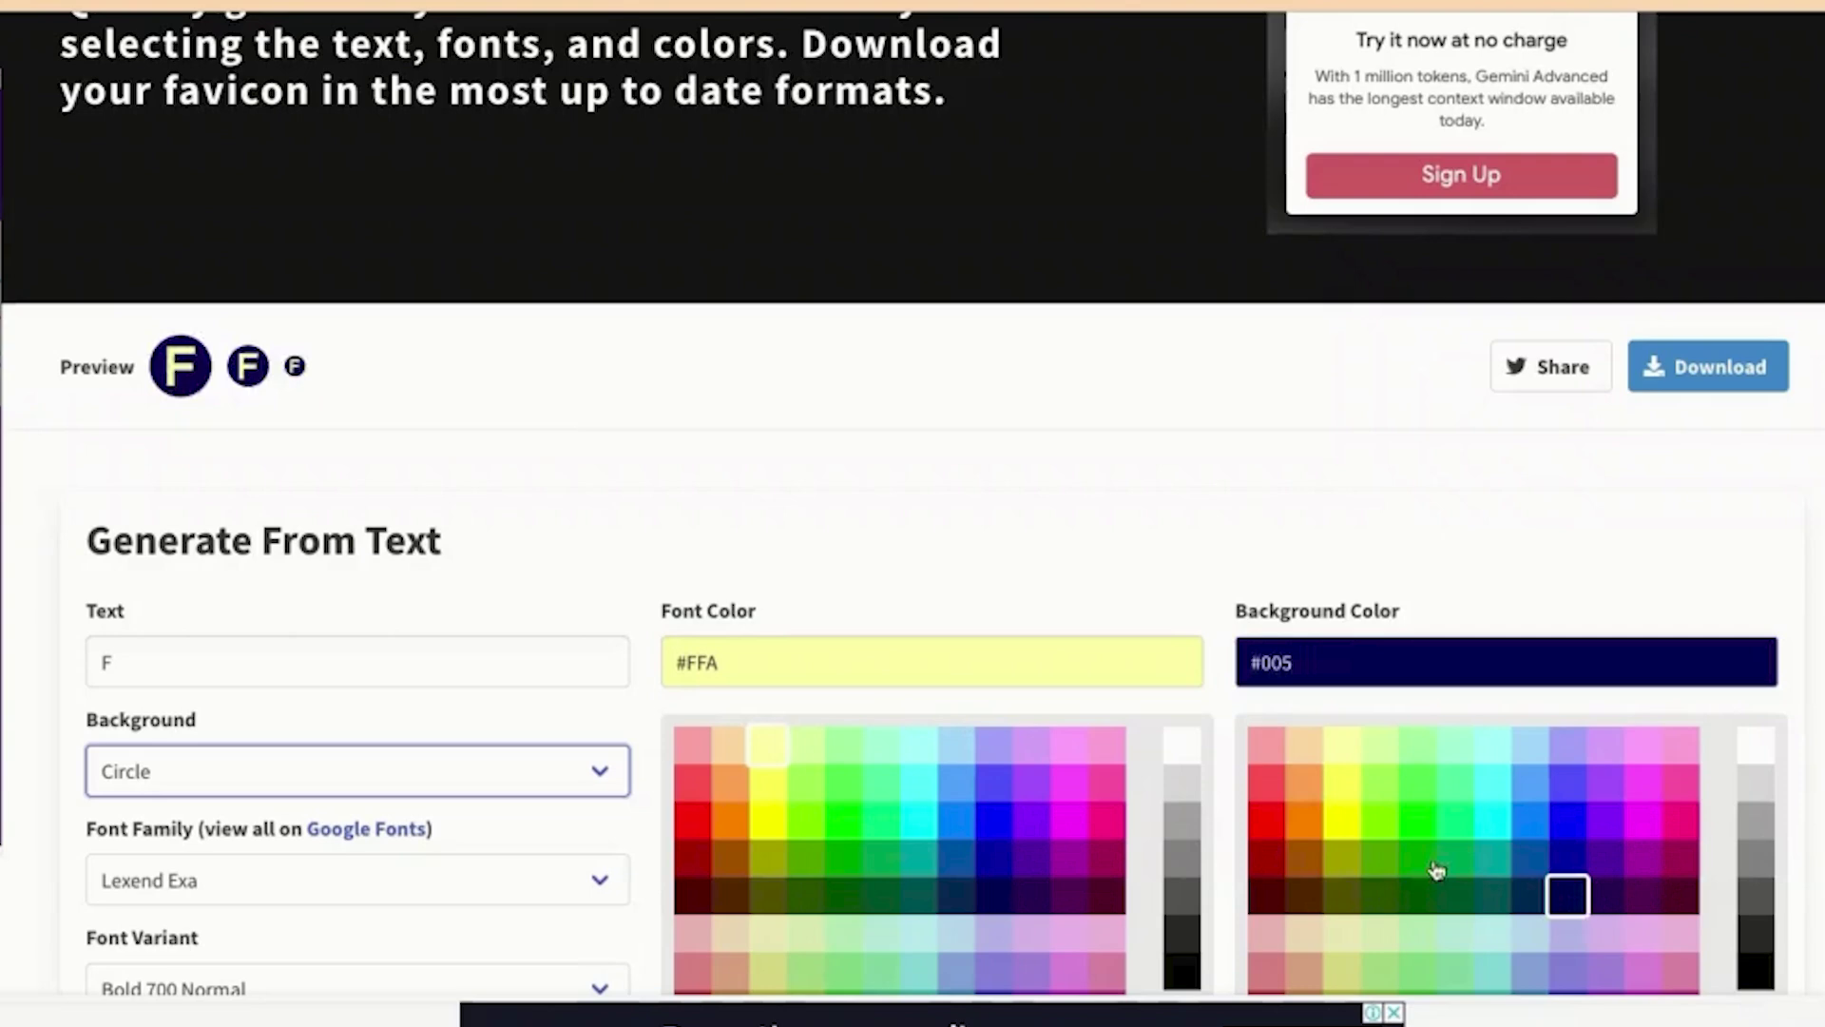
Change the favicon text to EB and style it in the Laila font with the Light 300 Normal variant.
{"action": "double_click", "coordinate": [134, 659]}
{"action": "type", "text": "EB"}
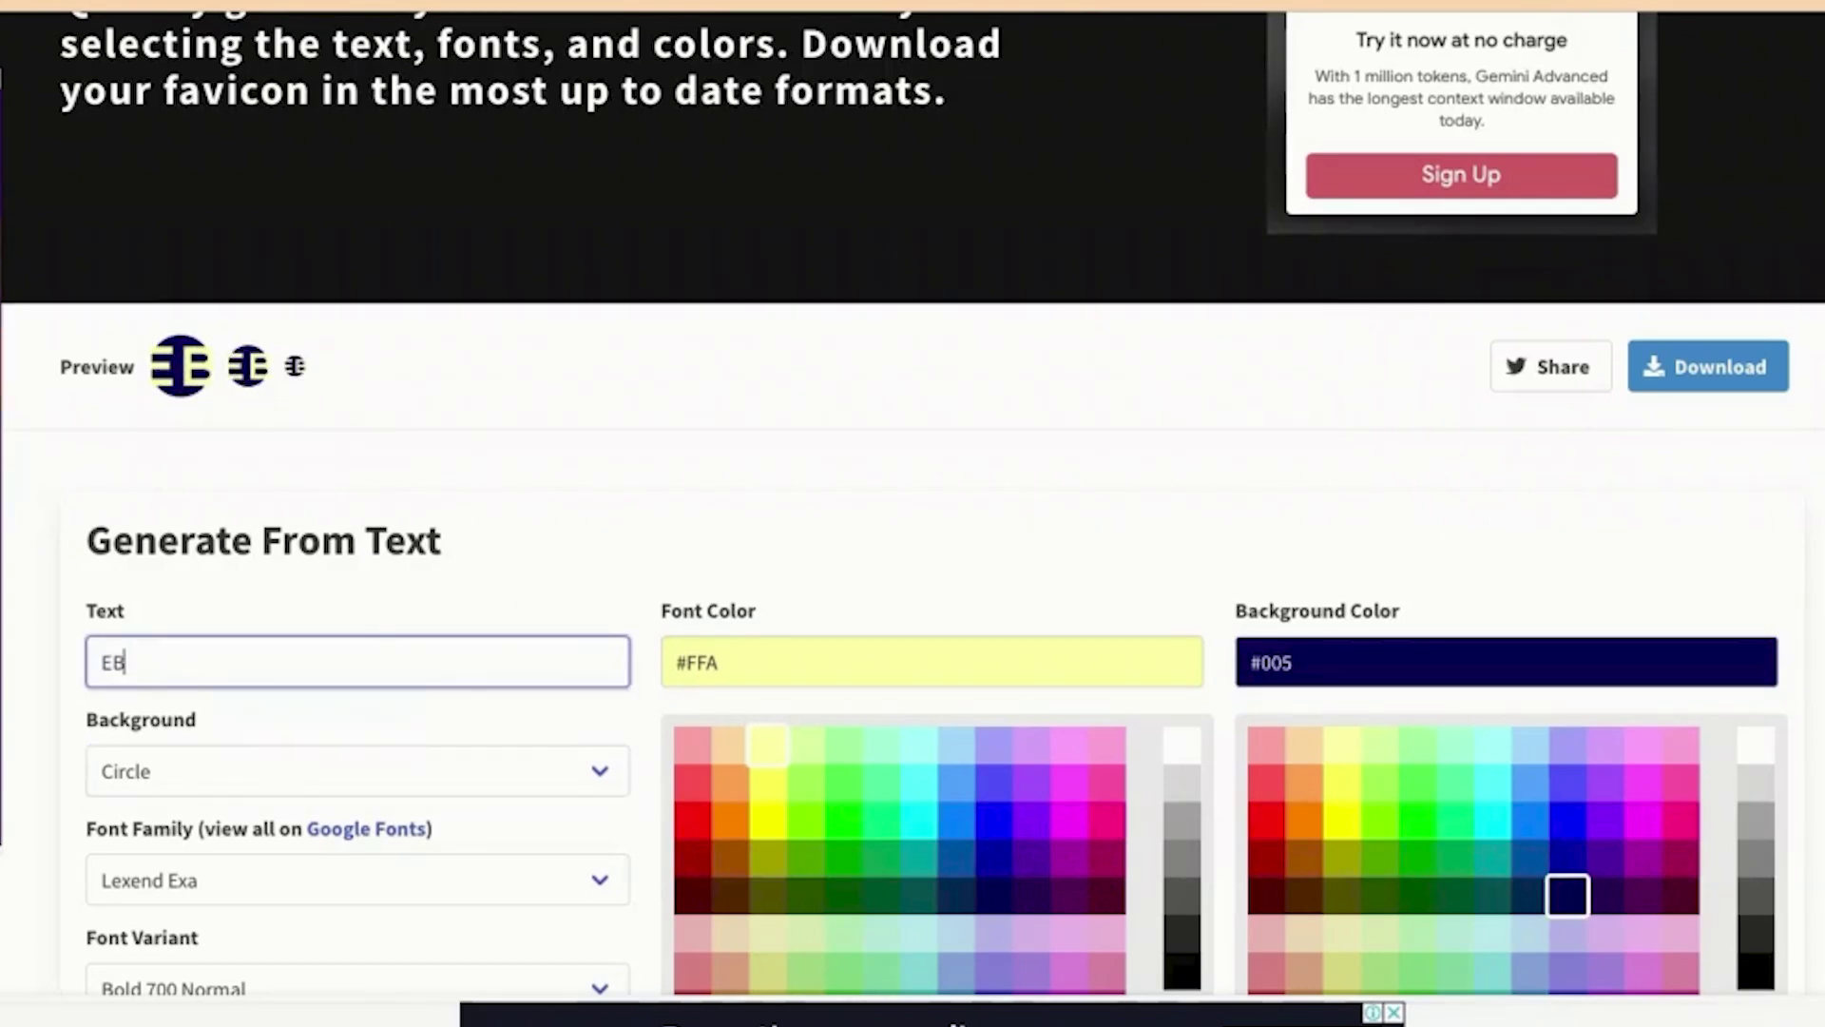
{"action": "scroll", "coordinate": [415, 697], "scroll_direction": "down", "scroll_amount": 1}
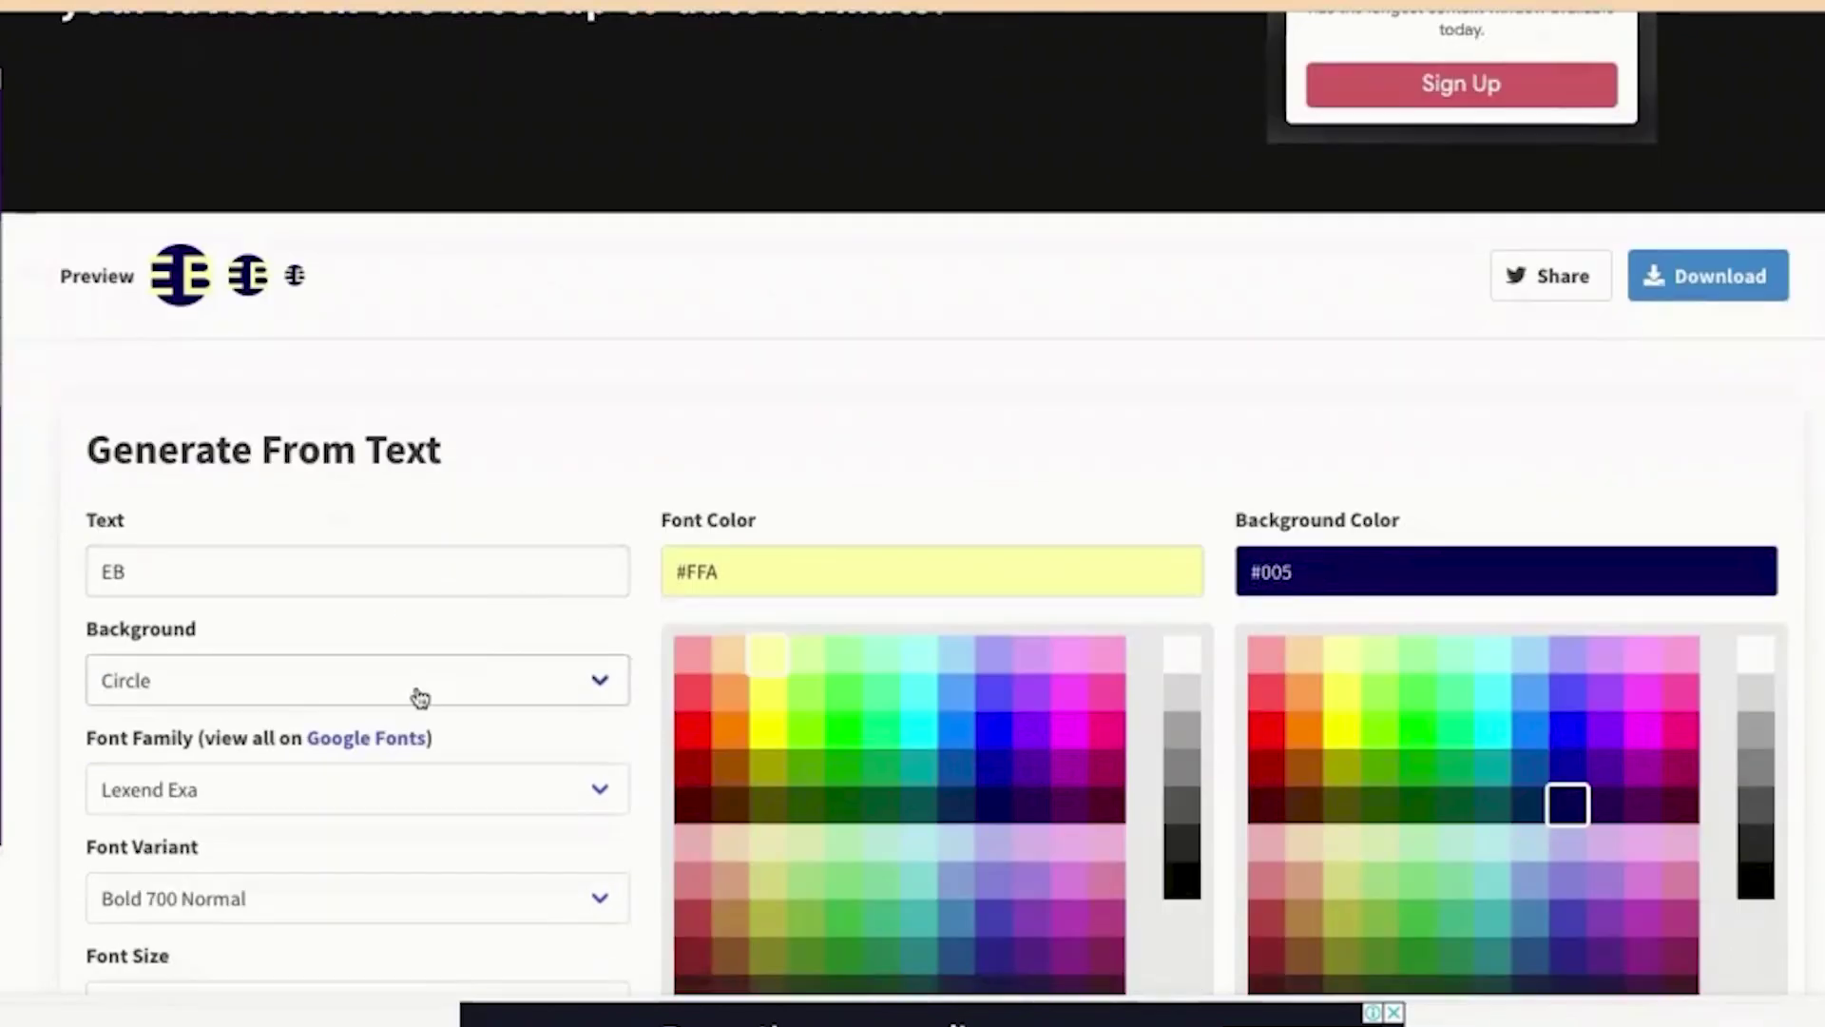
{"action": "left_click", "coordinate": [346, 789]}
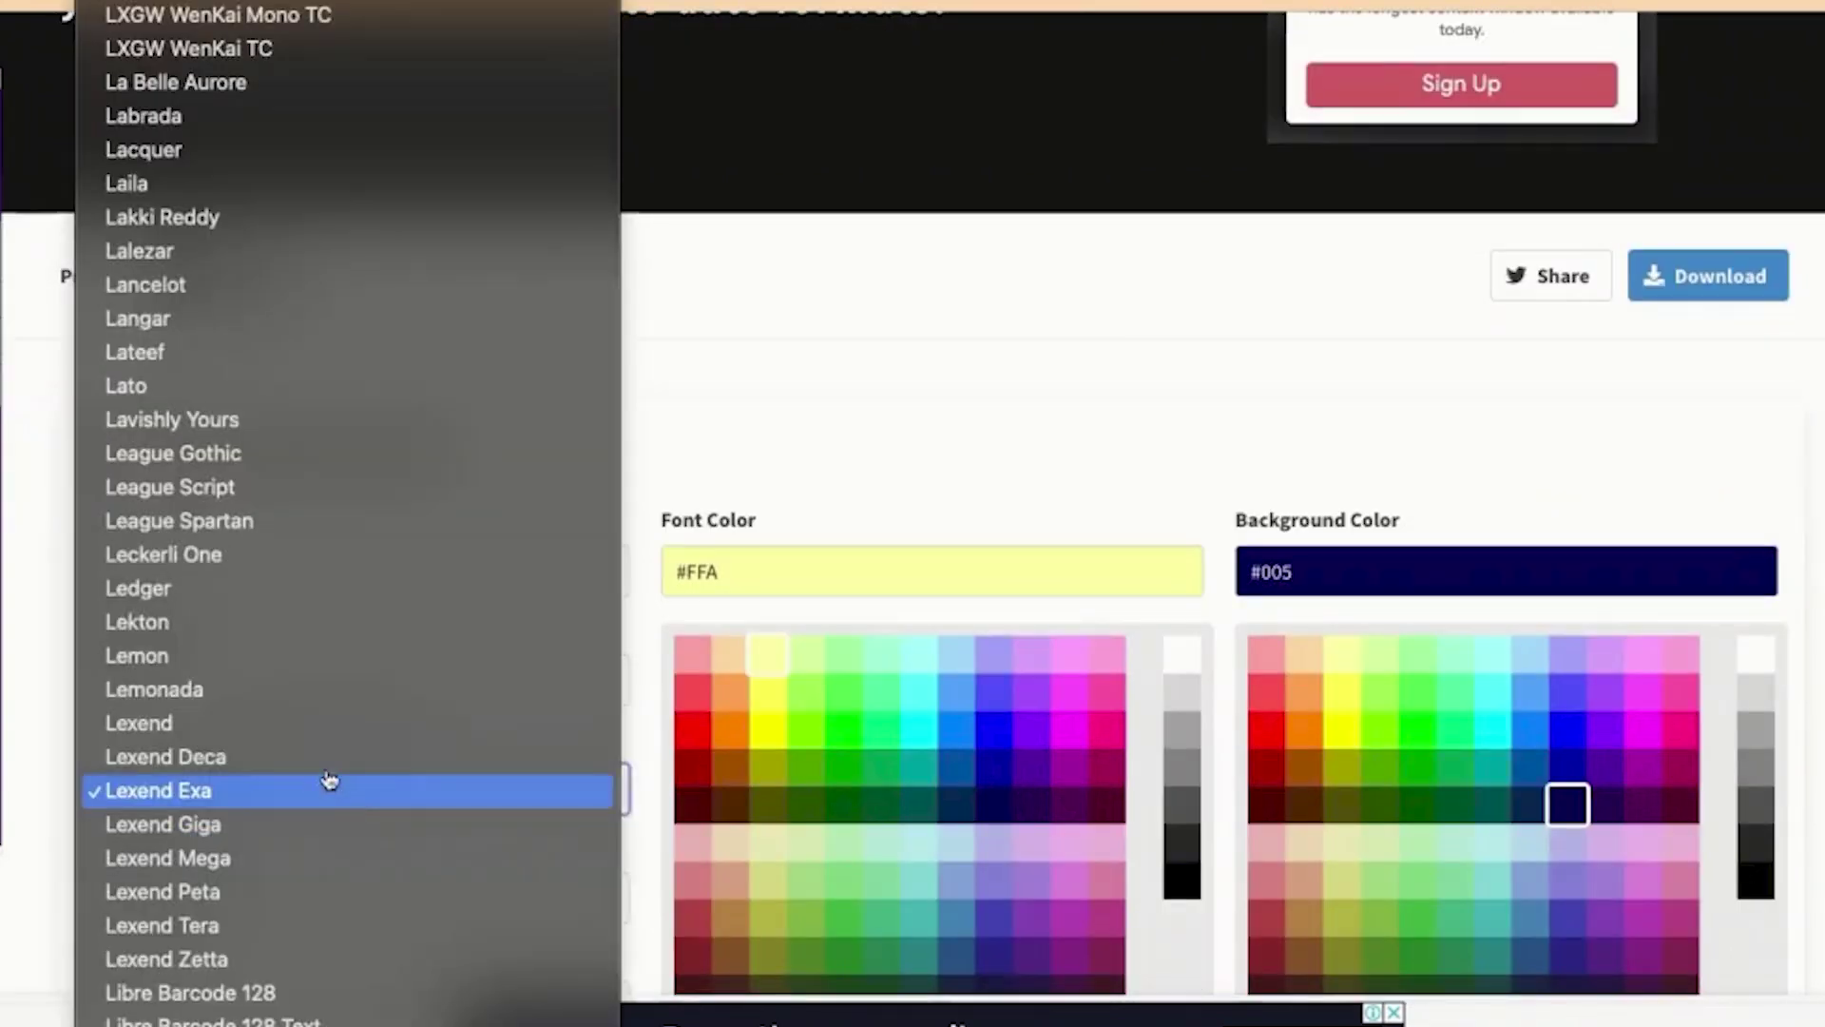
{"action": "left_click", "coordinate": [240, 186]}
{"action": "left_click", "coordinate": [297, 896]}
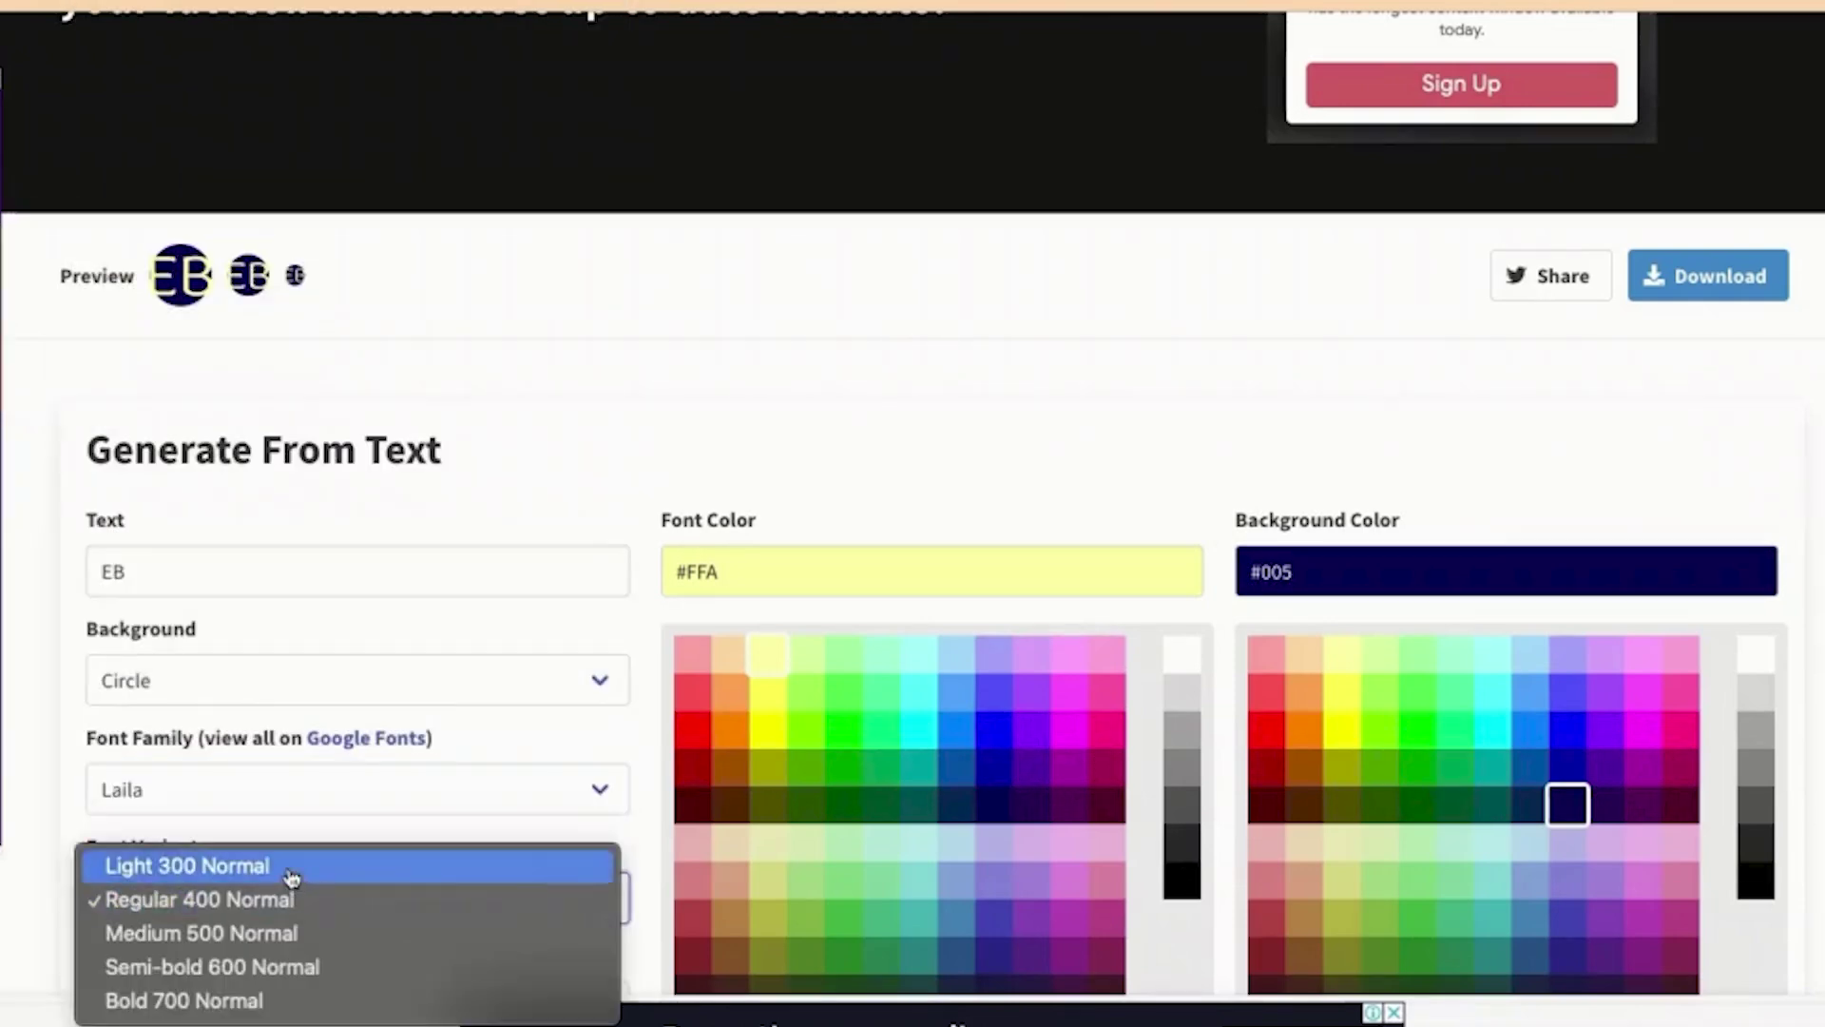
{"action": "left_click", "coordinate": [289, 866]}
Reduce the font size to 60 so the letters fit the circle, and download the generated favicon.
{"action": "scroll", "coordinate": [250, 549], "scroll_direction": "down", "scroll_amount": 2}
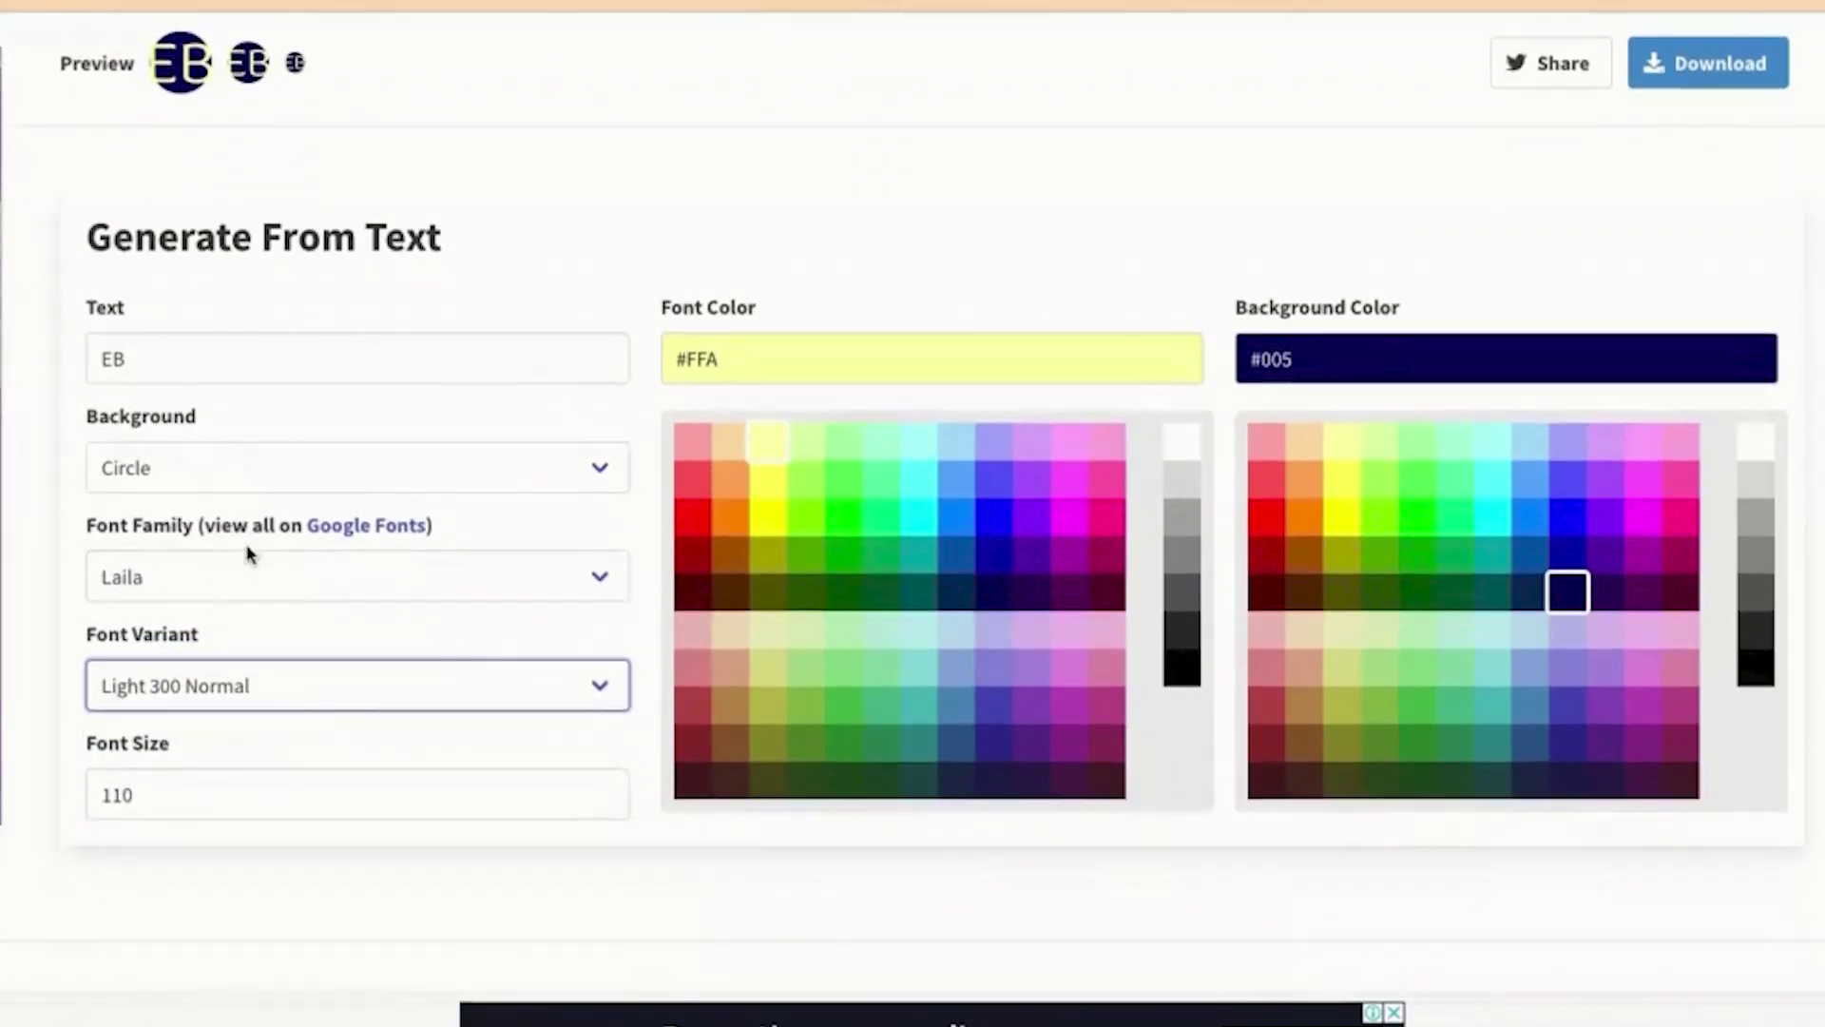
{"action": "double_click", "coordinate": [230, 792]}
{"action": "type", "text": "80"}
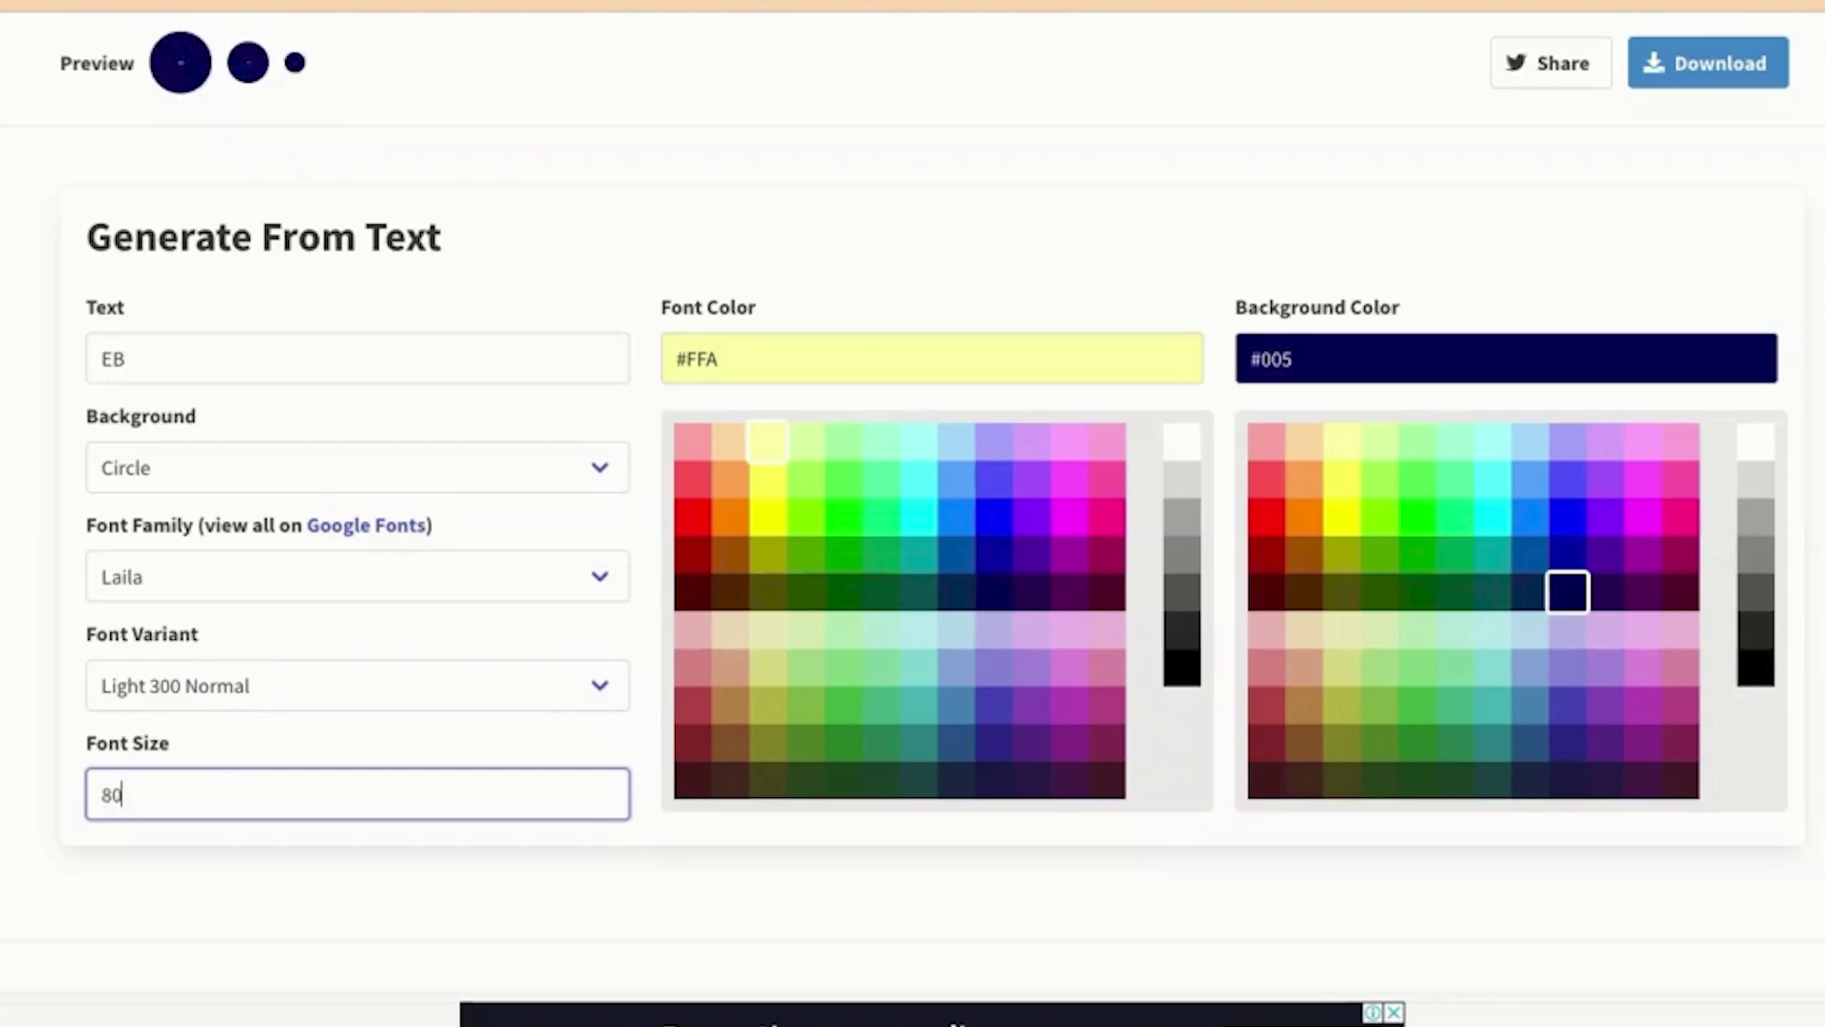
{"action": "scroll", "coordinate": [200, 602], "scroll_direction": "up", "scroll_amount": 1}
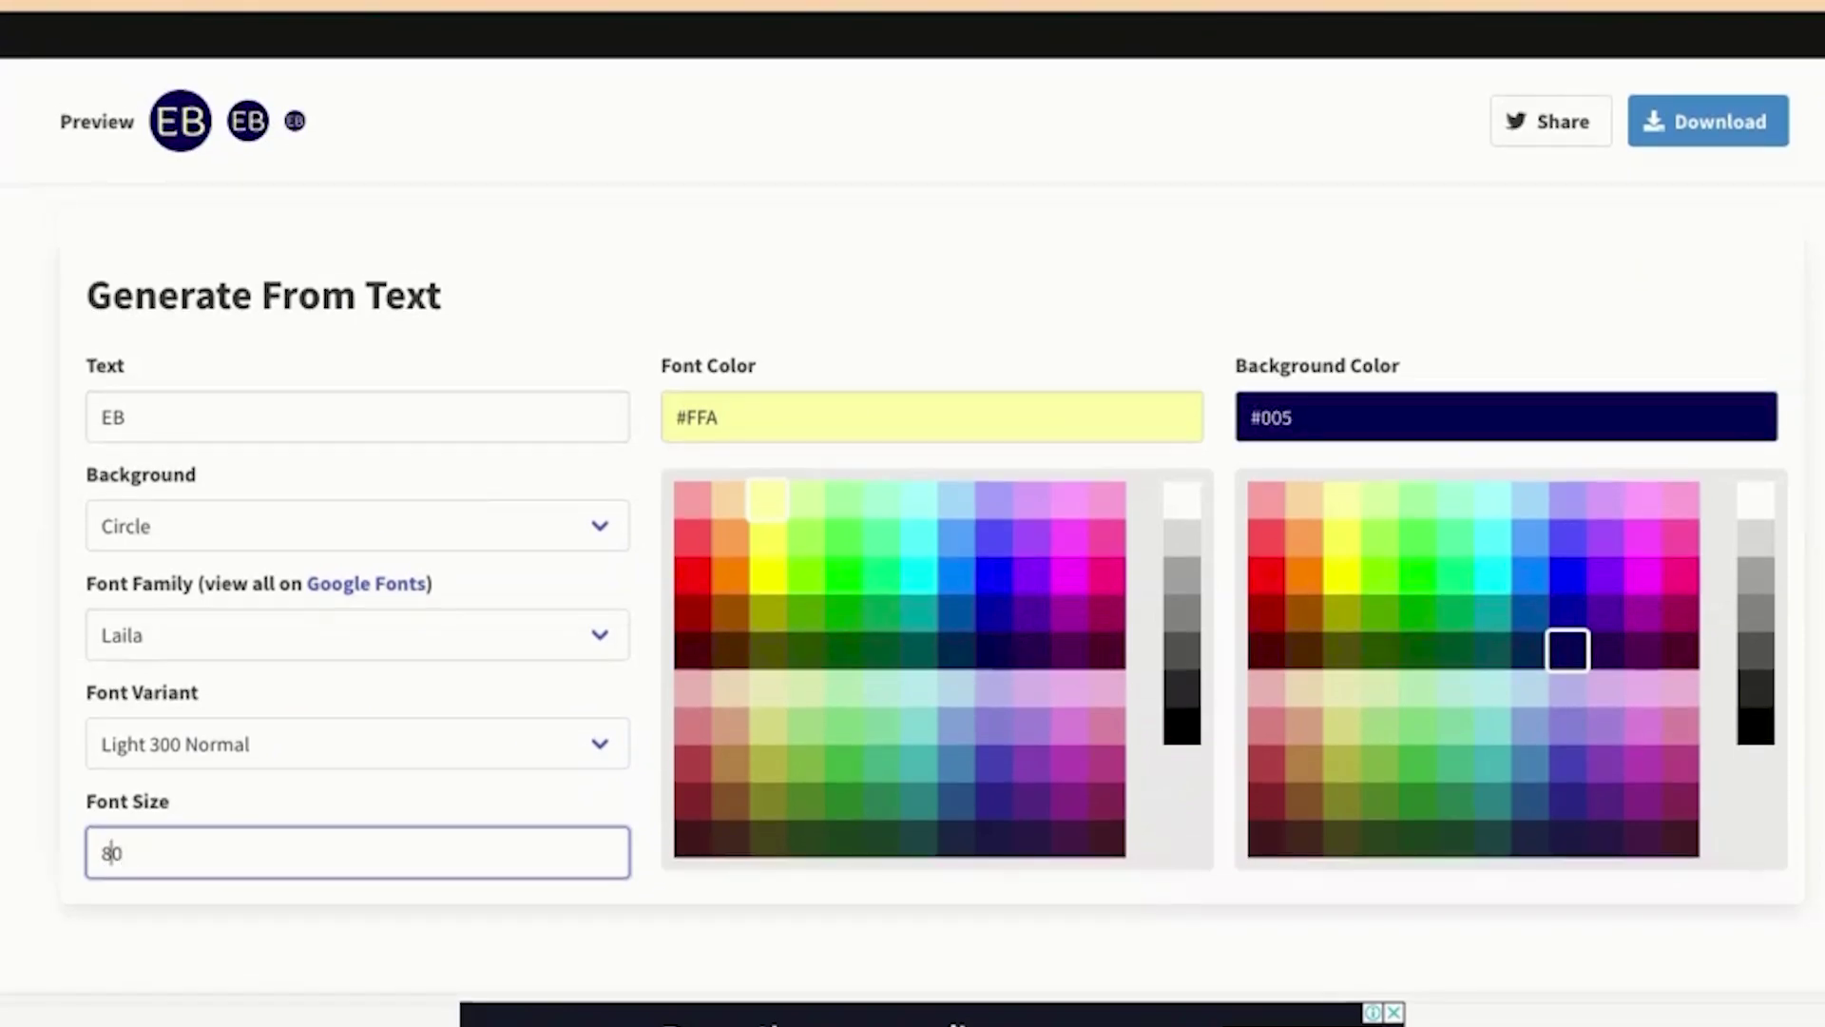
{"action": "left_click", "coordinate": [628, 90]}
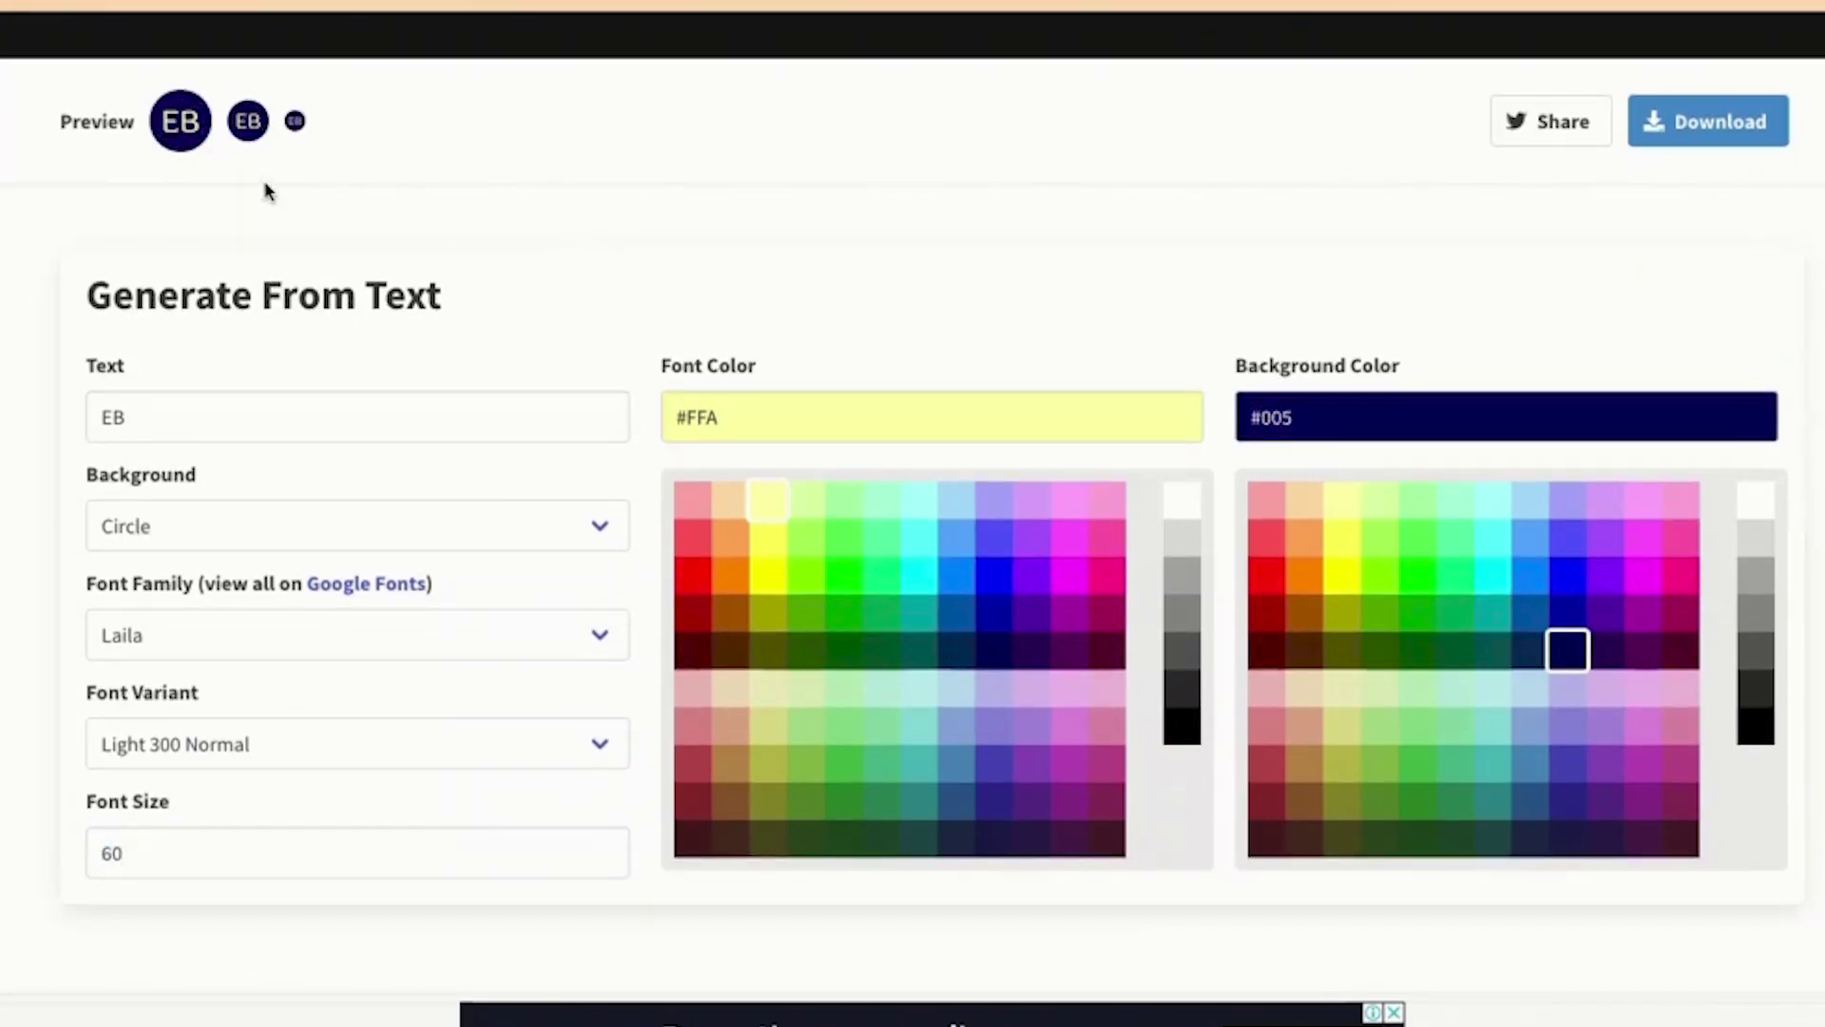
{"action": "left_click", "coordinate": [1691, 143]}
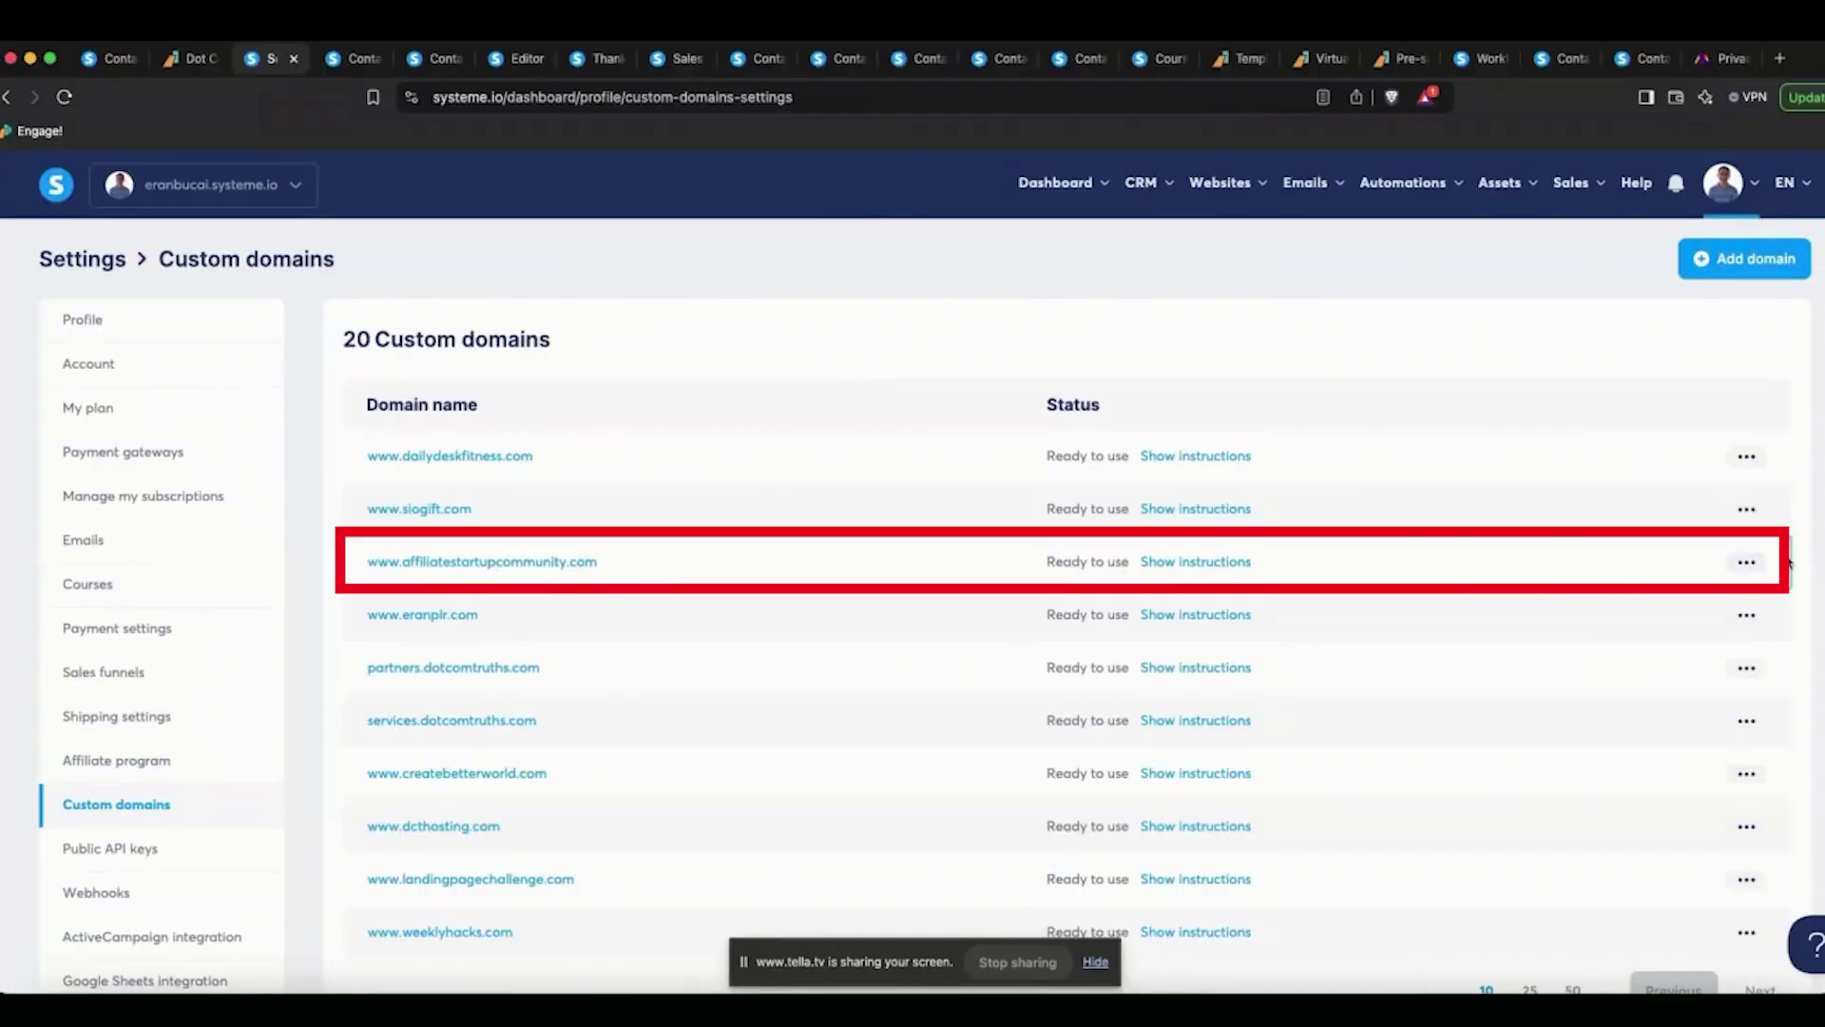
{"action": "left_click", "coordinate": [1746, 561]}
{"action": "left_click", "coordinate": [1596, 653]}
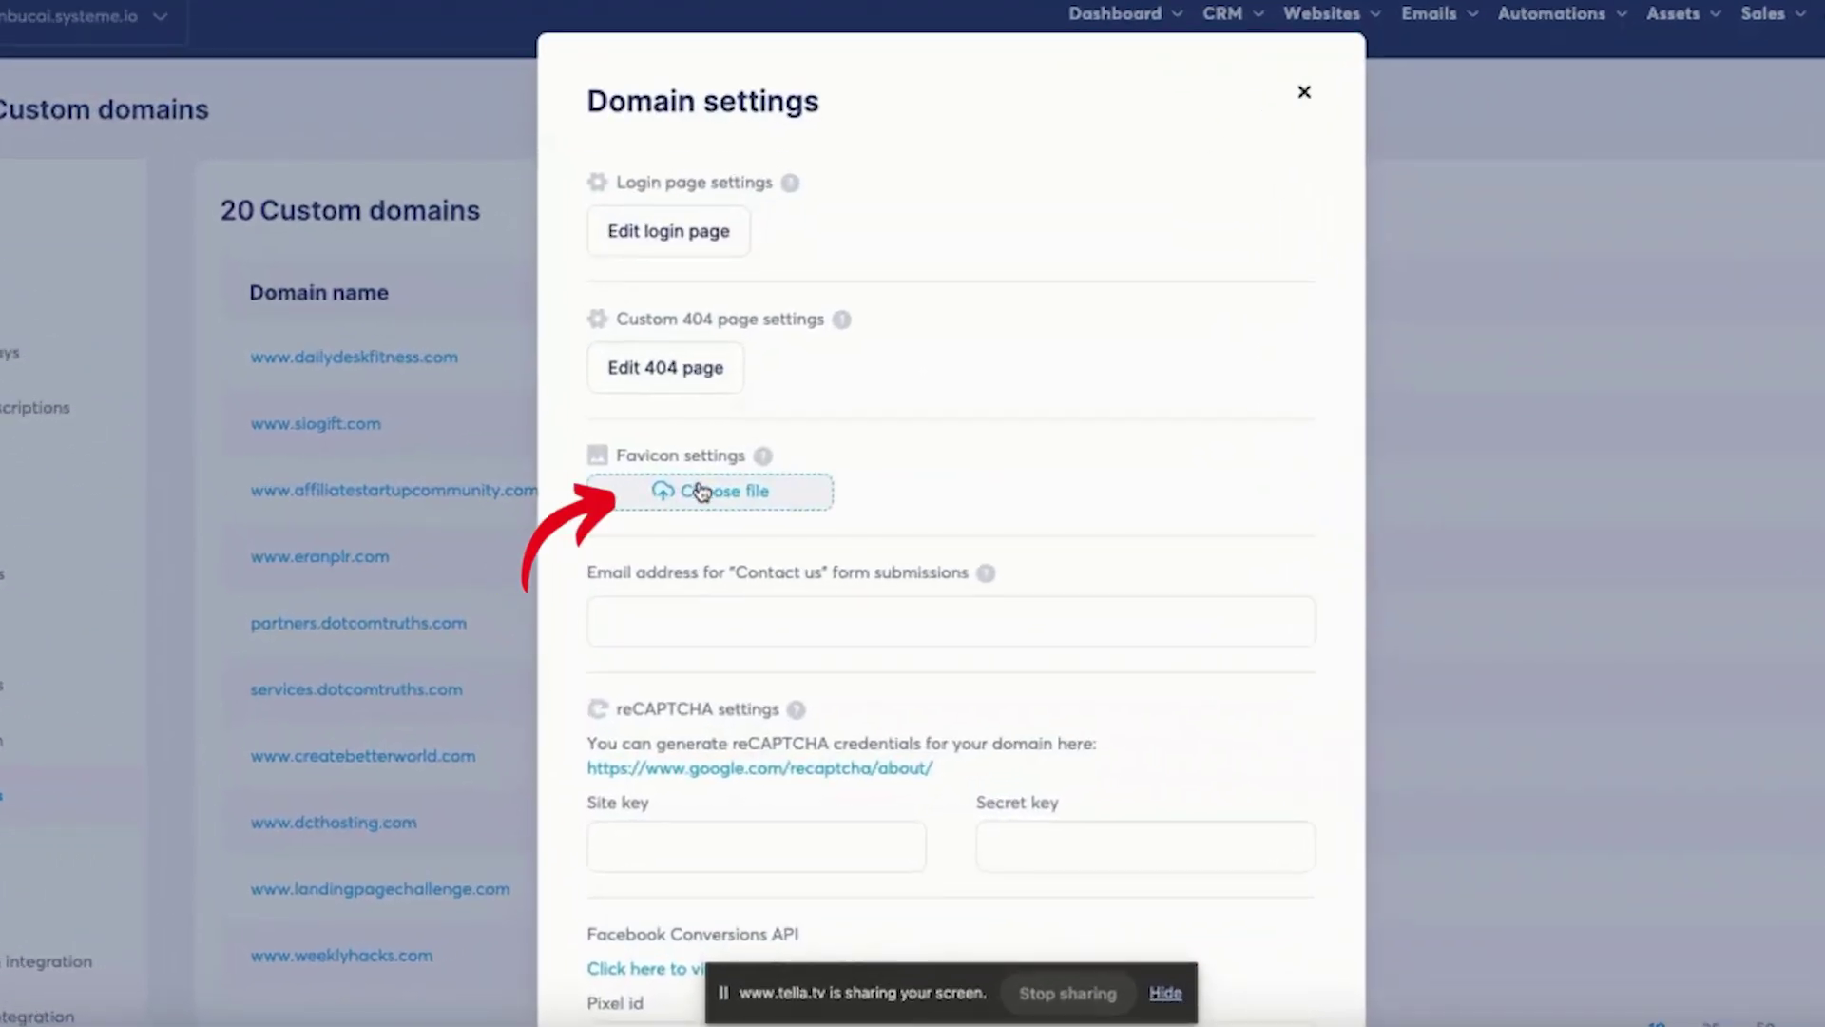
{"action": "left_click", "coordinate": [700, 491]}
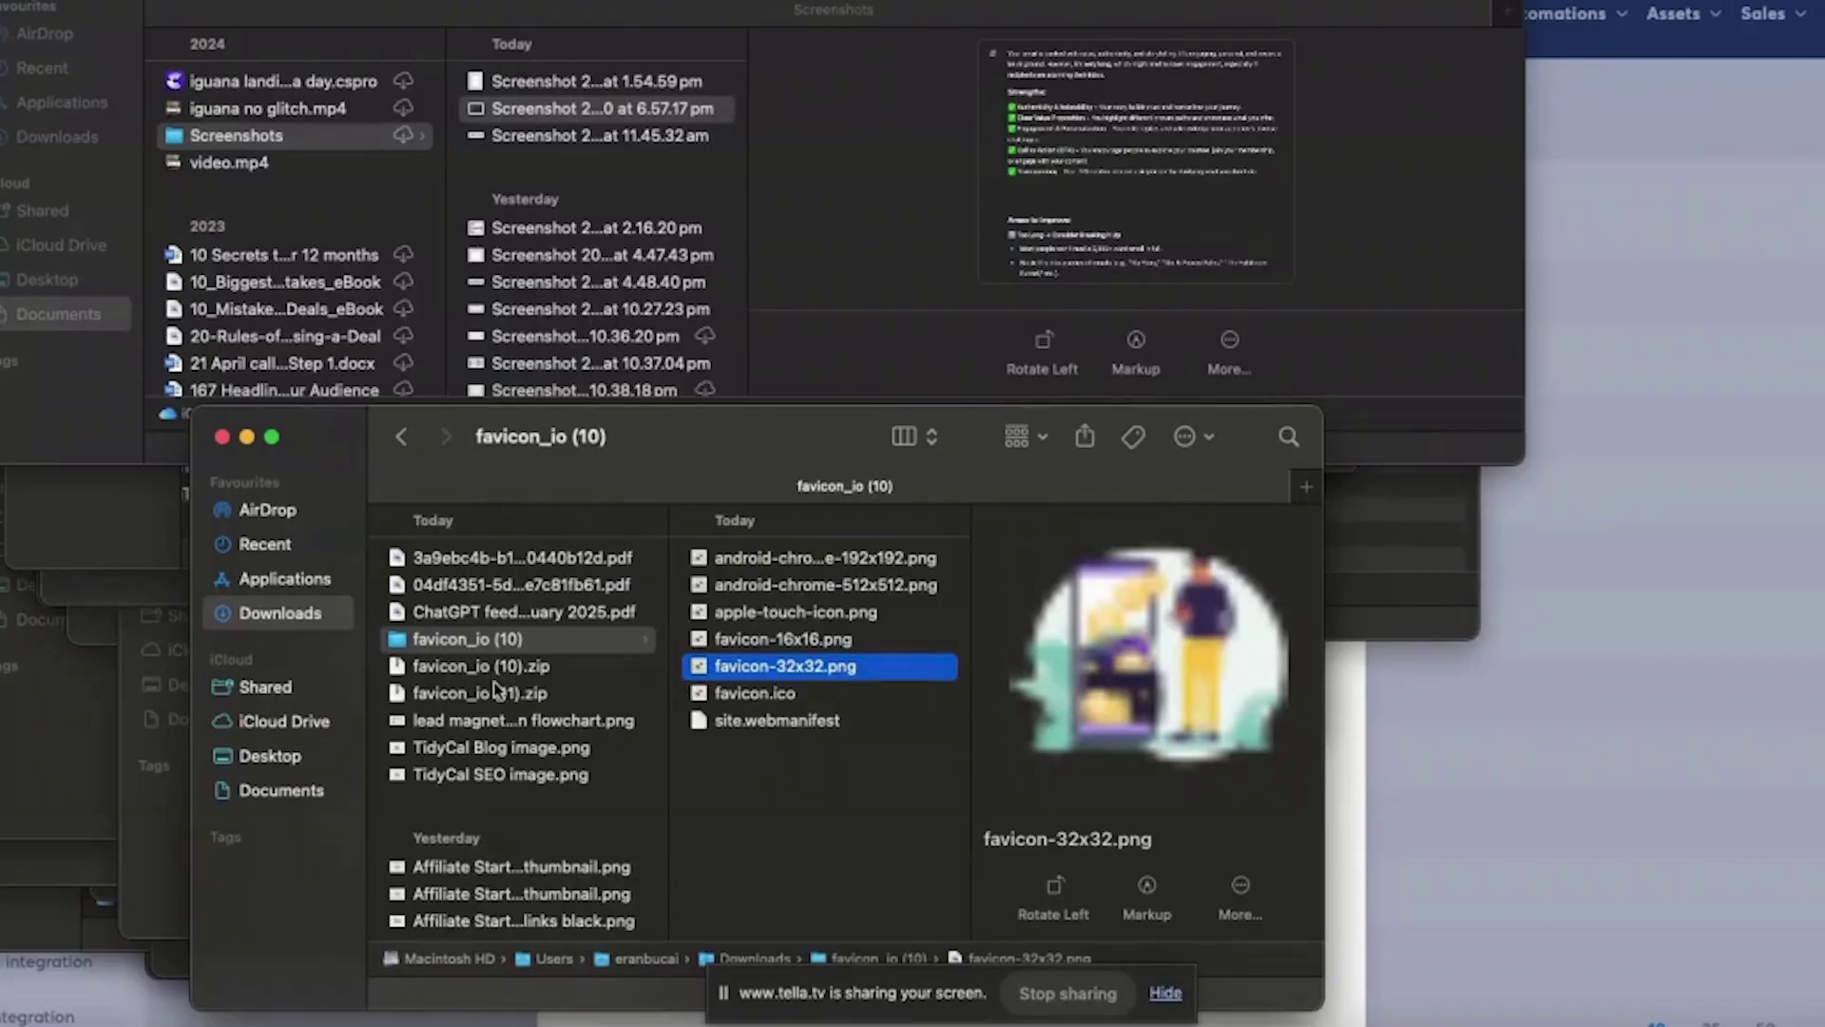
{"action": "left_click", "coordinate": [495, 689]}
{"action": "double_click", "coordinate": [491, 689]}
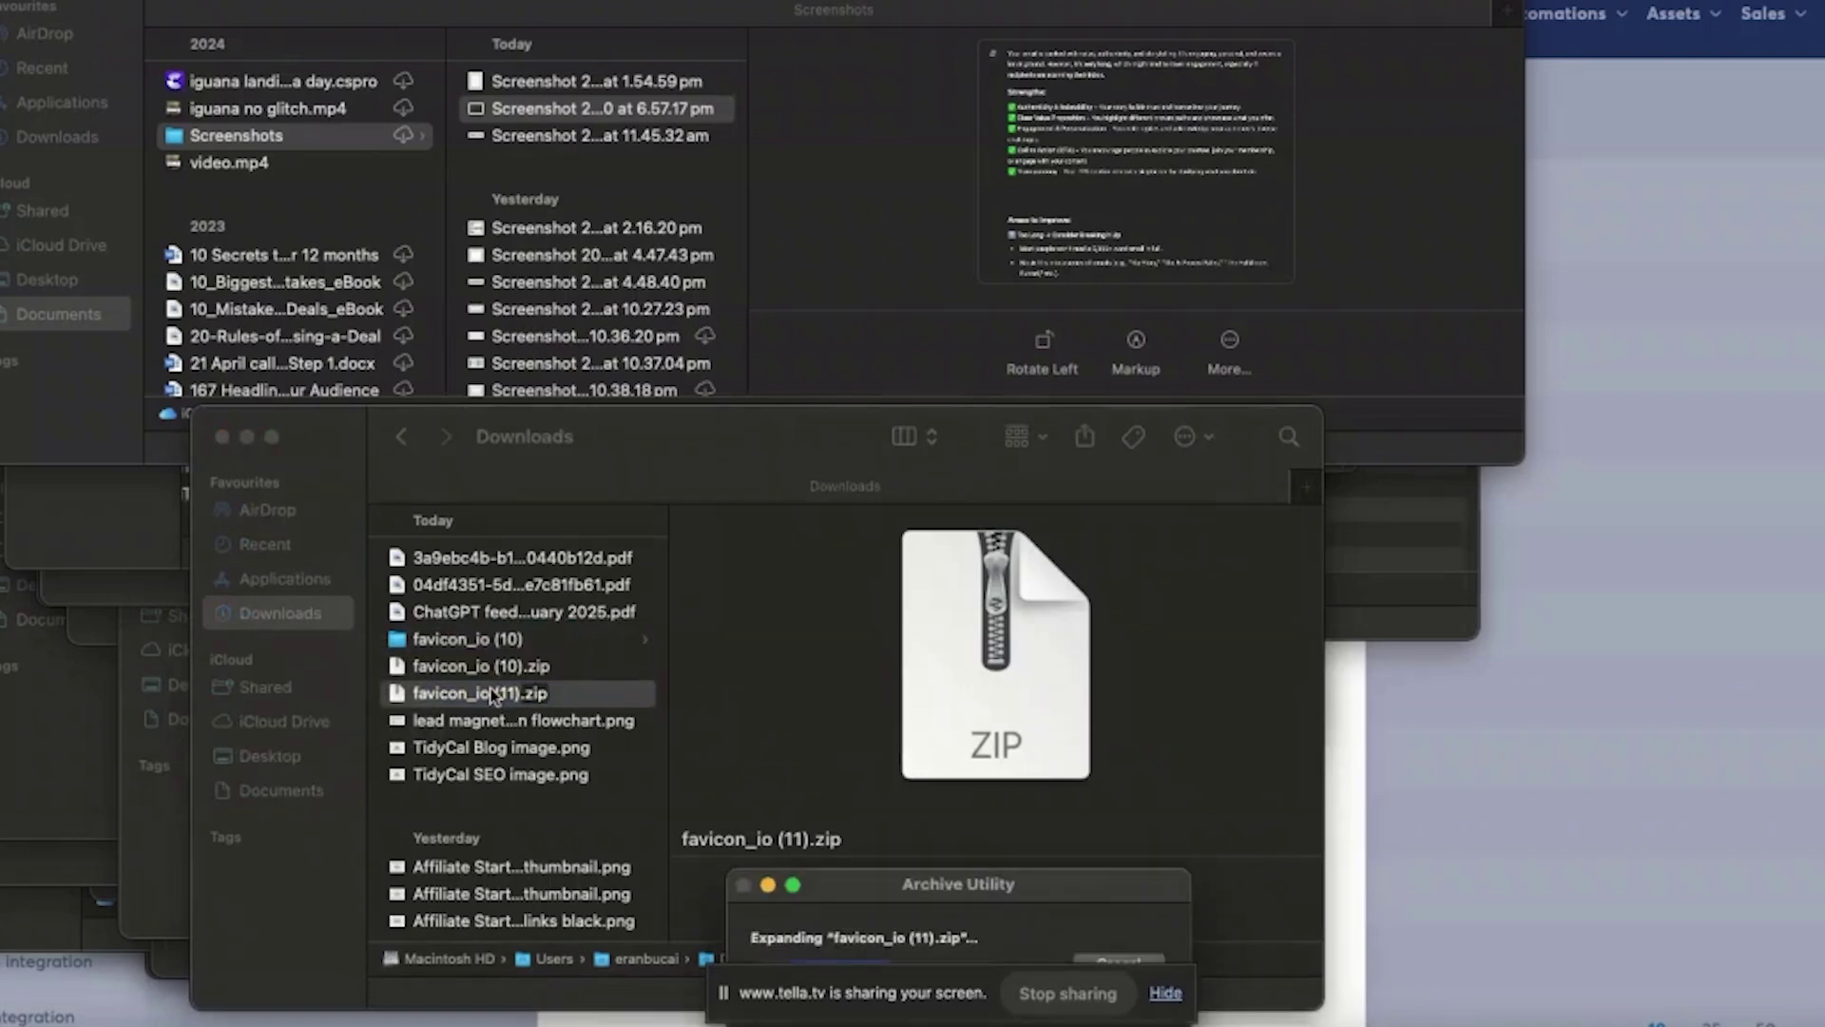
{"action": "left_click", "coordinate": [635, 693]}
{"action": "key", "text": "Escape"}
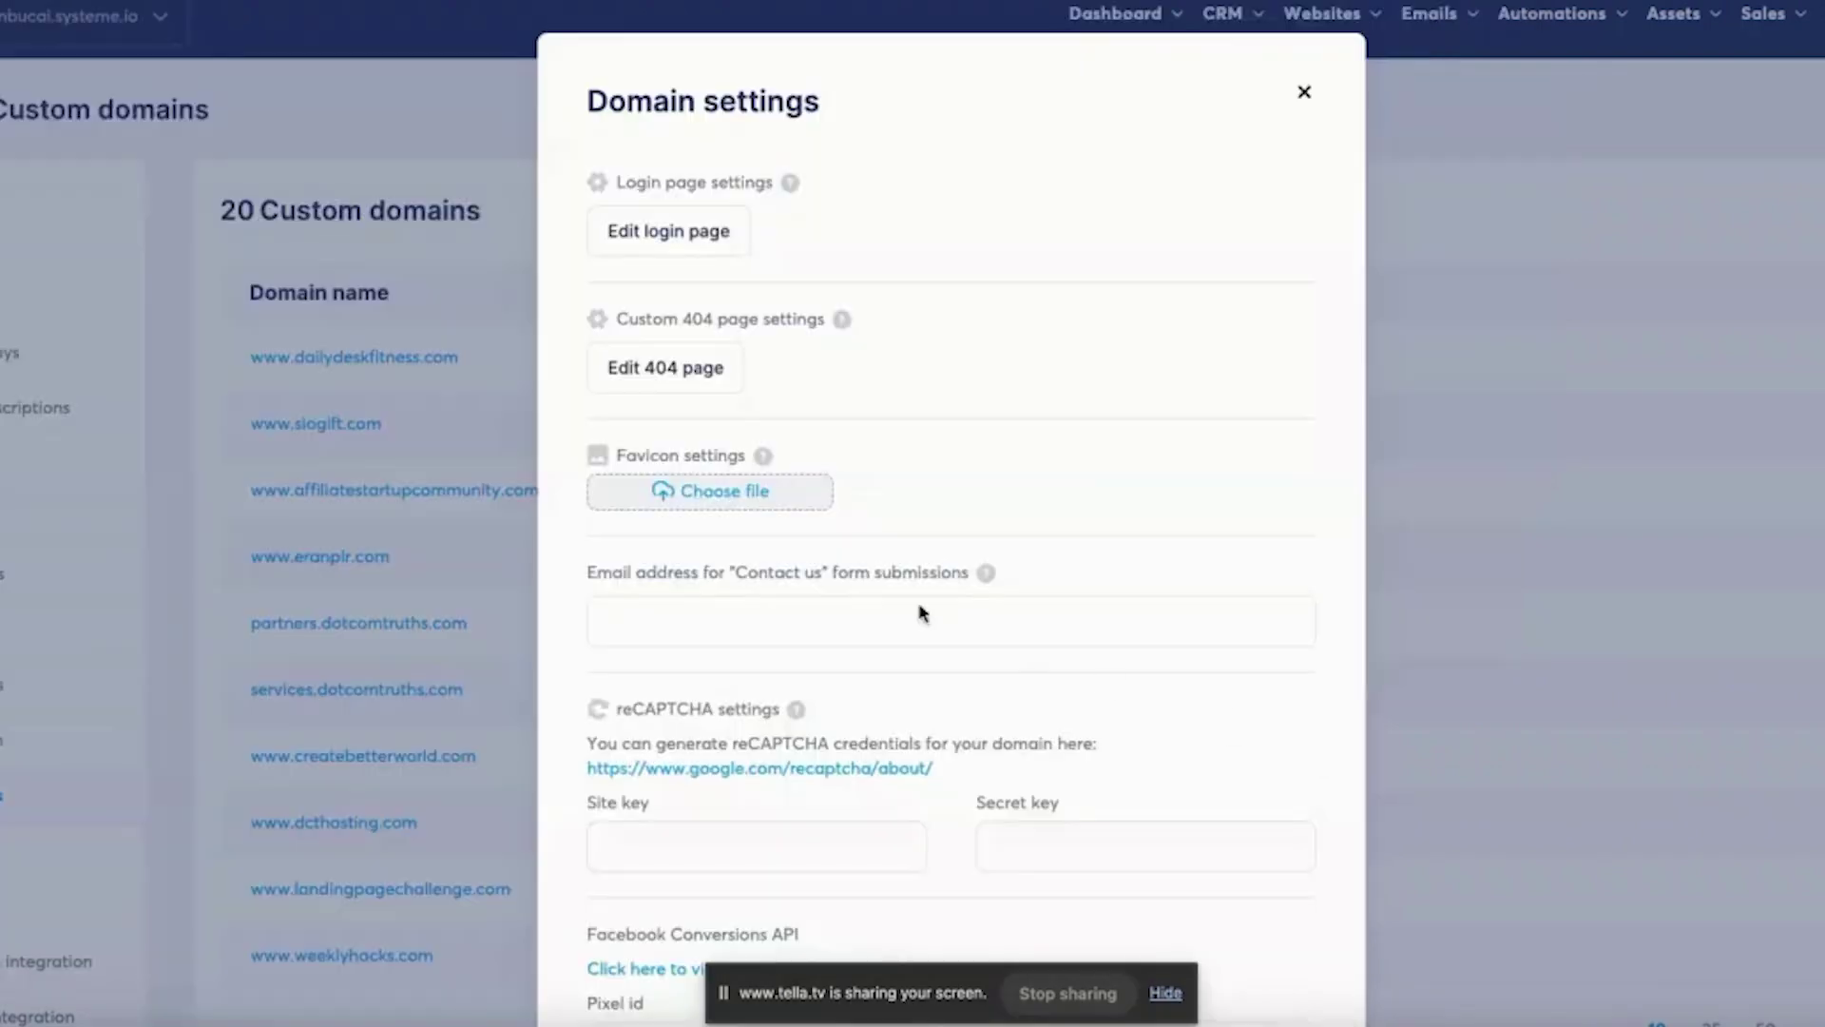
Upload the EB icon from the favicon_io (11) folder as the domain's favicon and save the domain settings.
{"action": "left_click", "coordinate": [726, 492]}
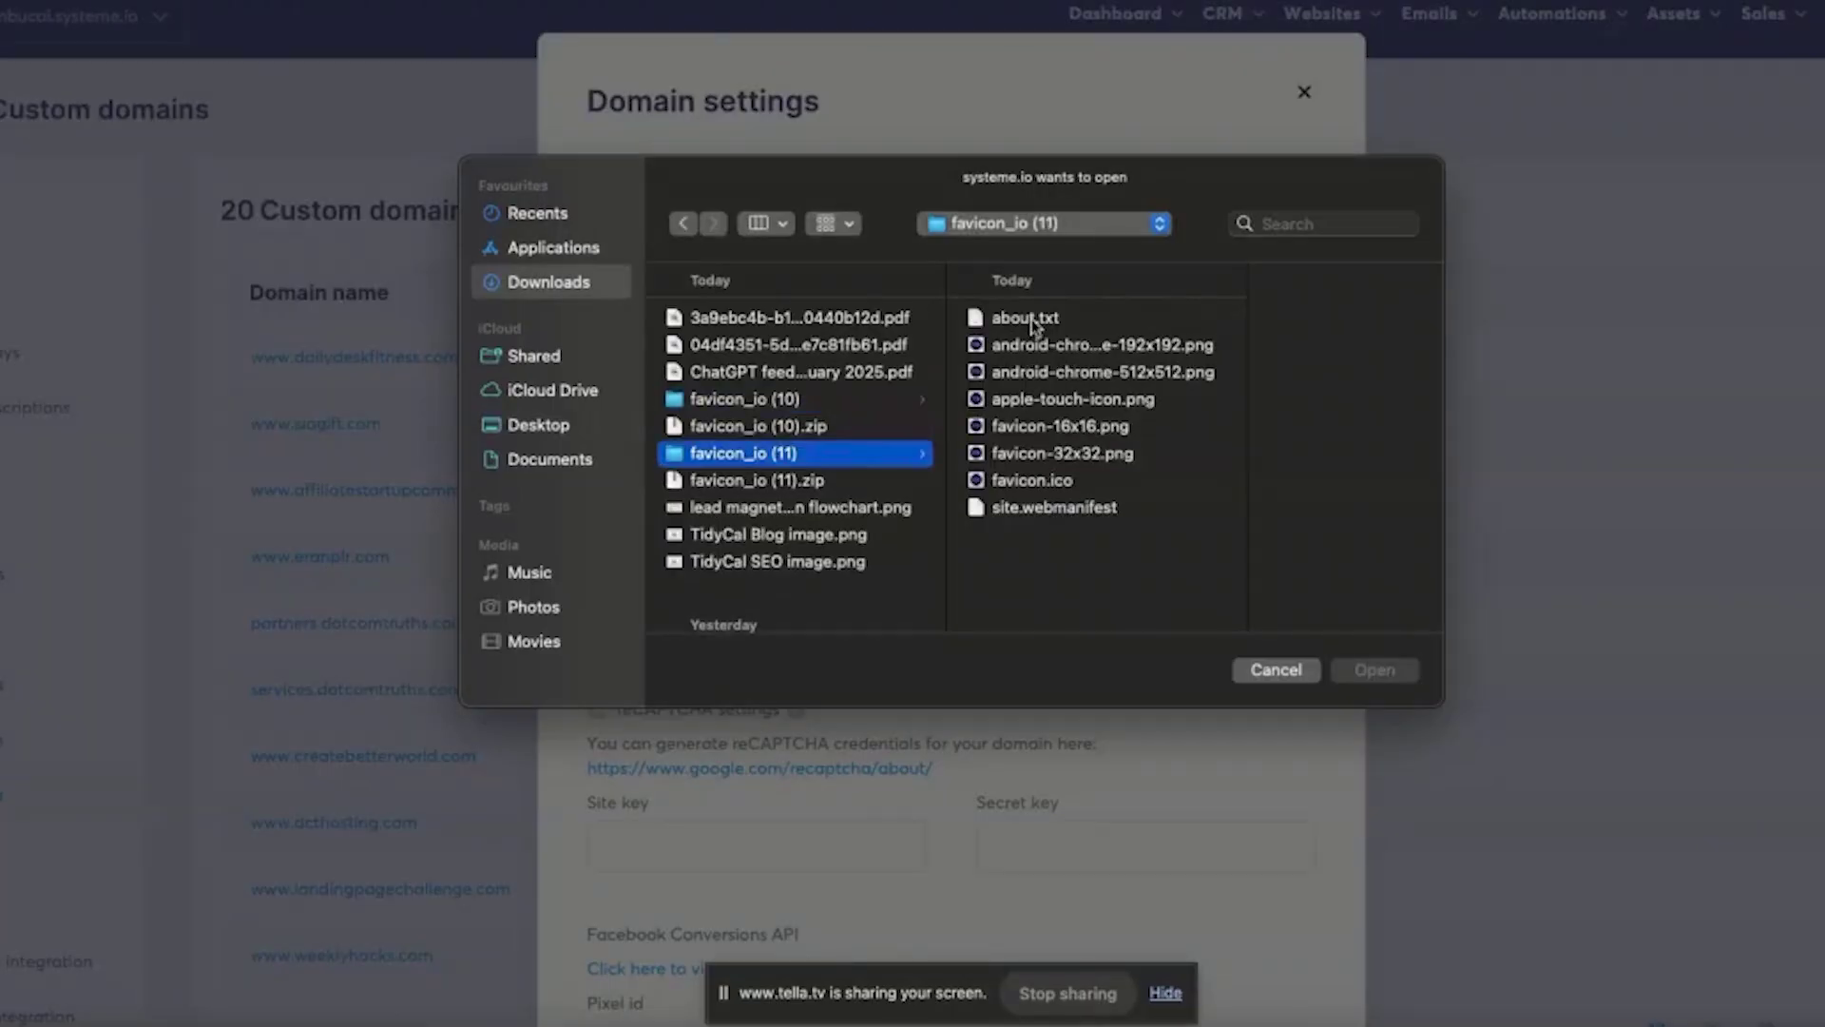
{"action": "double_click", "coordinate": [1035, 395]}
{"action": "left_click", "coordinate": [1369, 795]}
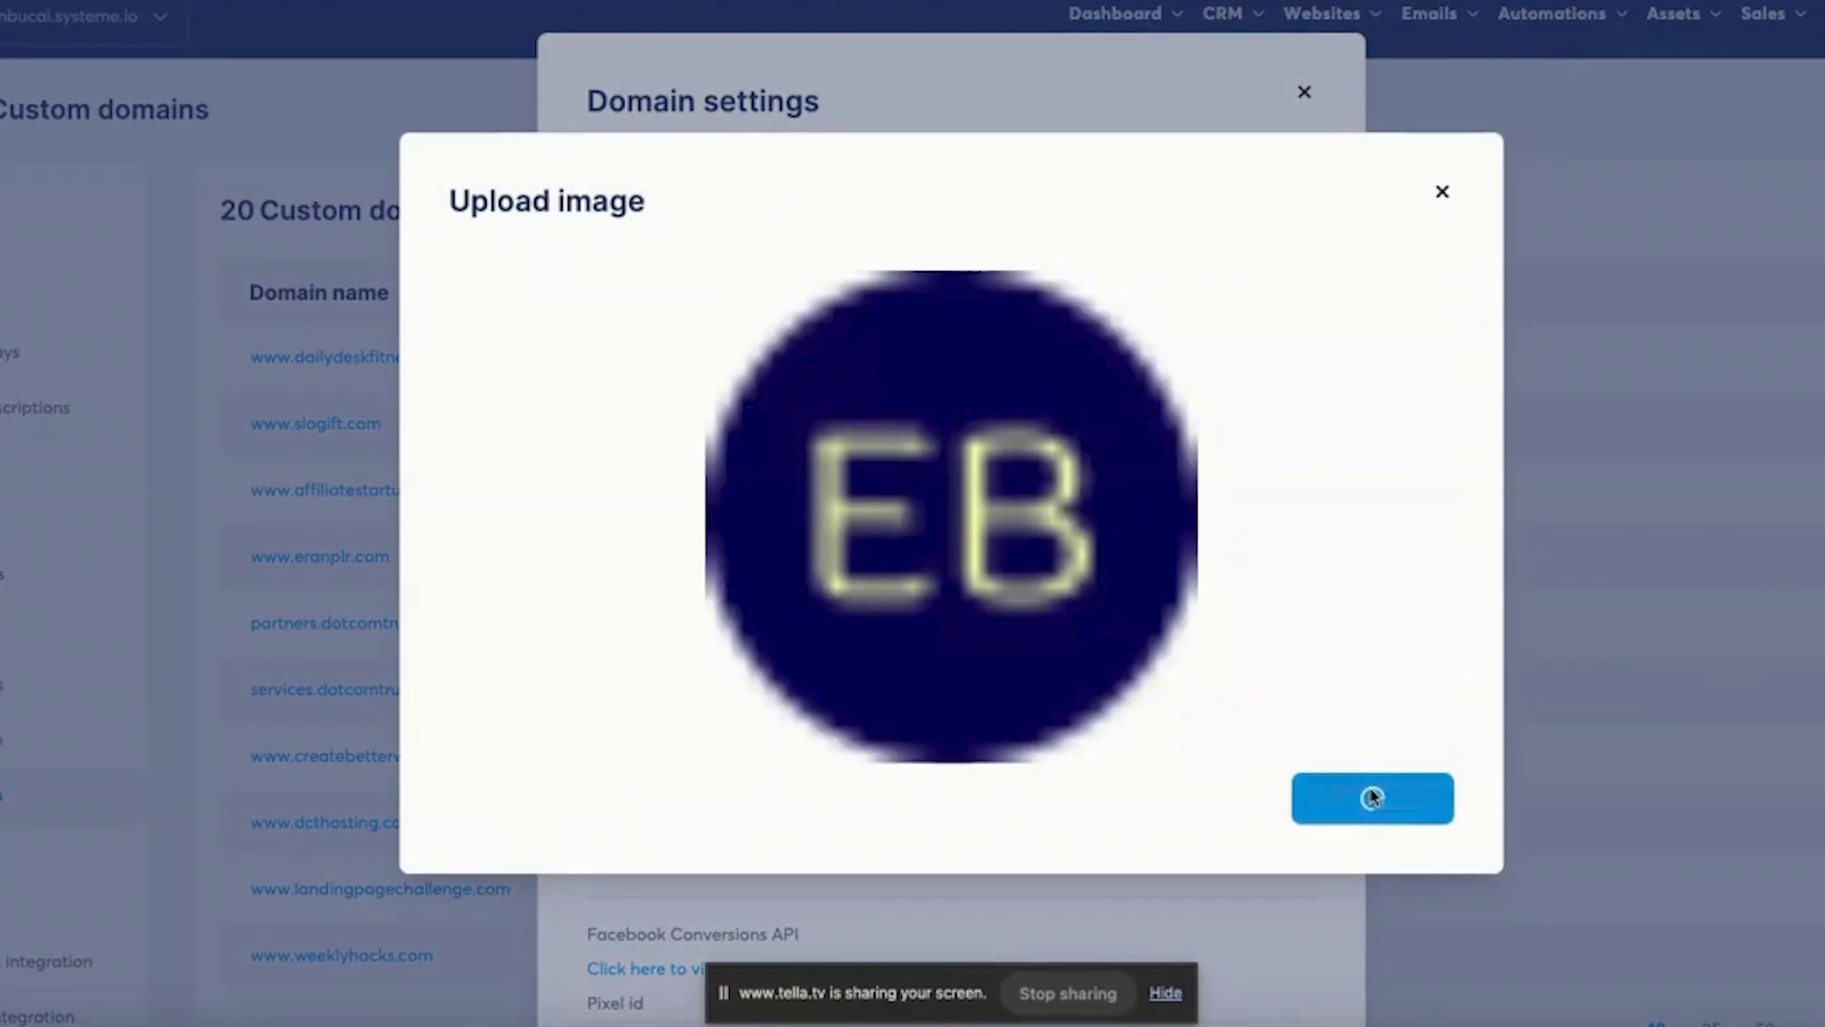
{"action": "scroll", "coordinate": [950, 570], "scroll_direction": "down", "scroll_amount": 5}
{"action": "left_click", "coordinate": [950, 897]}
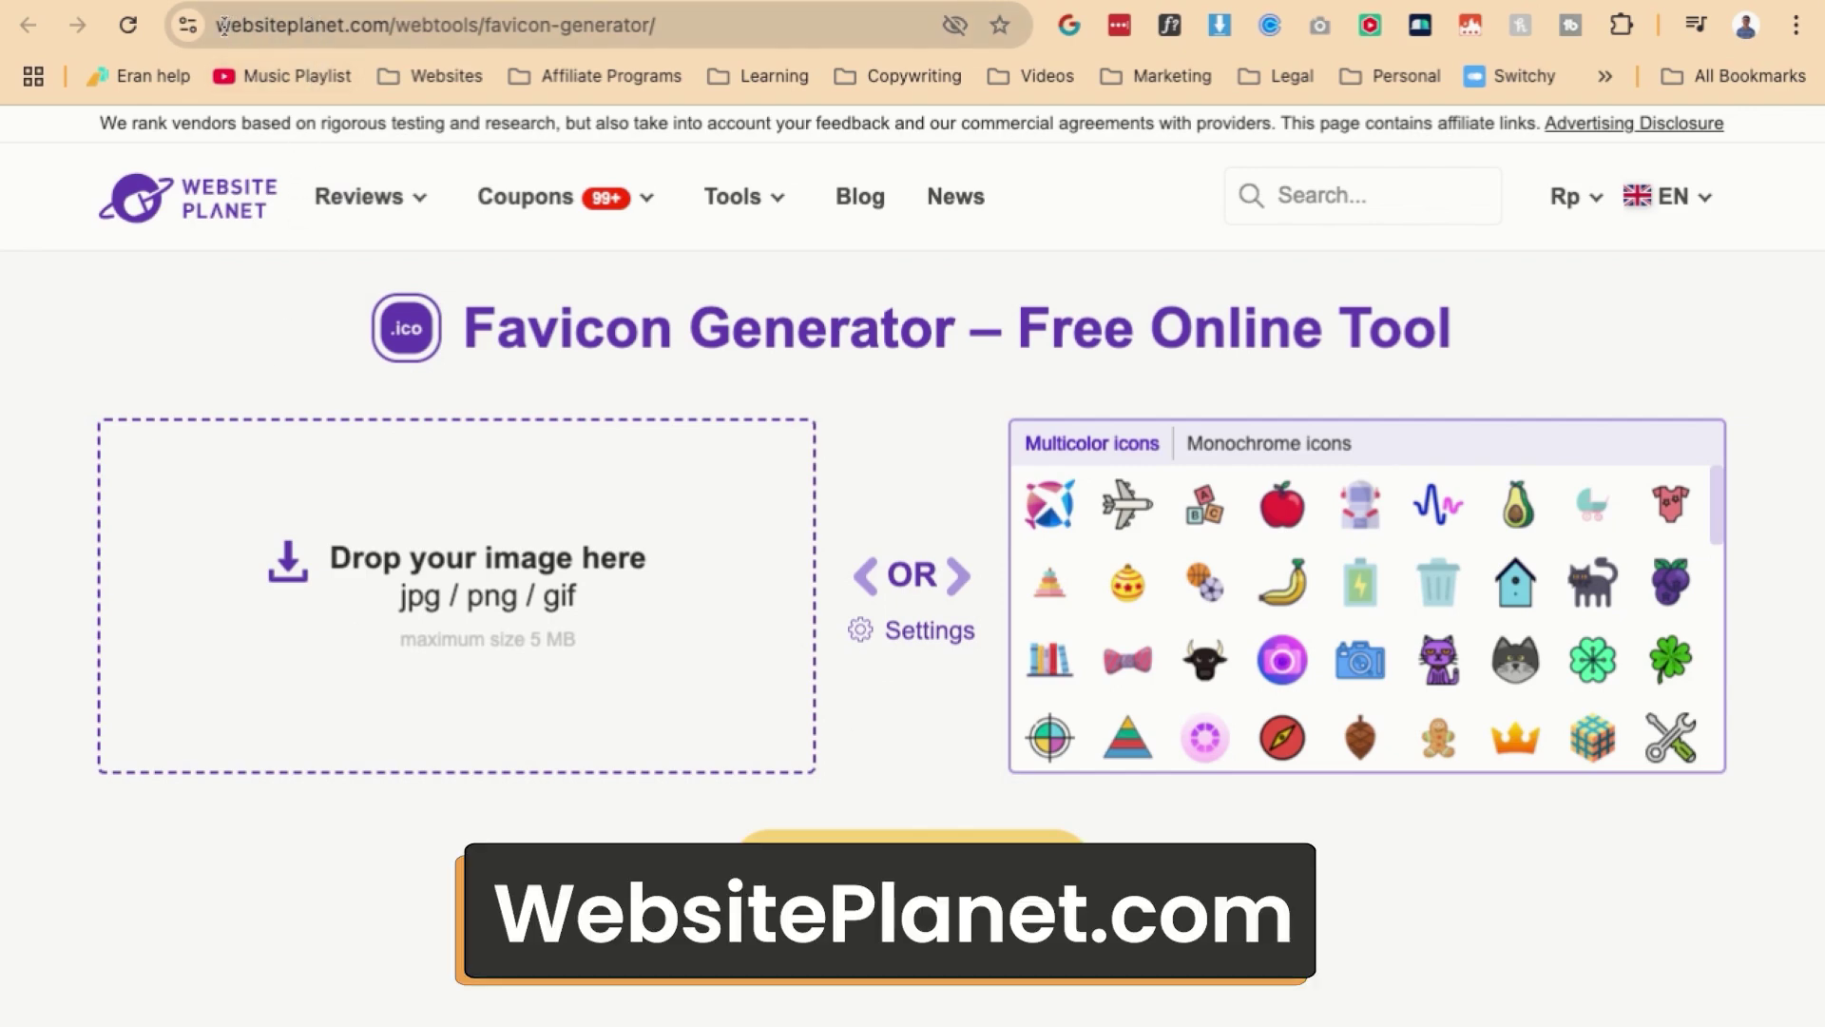
Highlight the web address of the Website Planet favicon generator, websiteplanet.com/webtools/favicon-generator/.
{"action": "left_click_drag", "start_coordinate": [223, 25], "coordinate": [810, 26]}
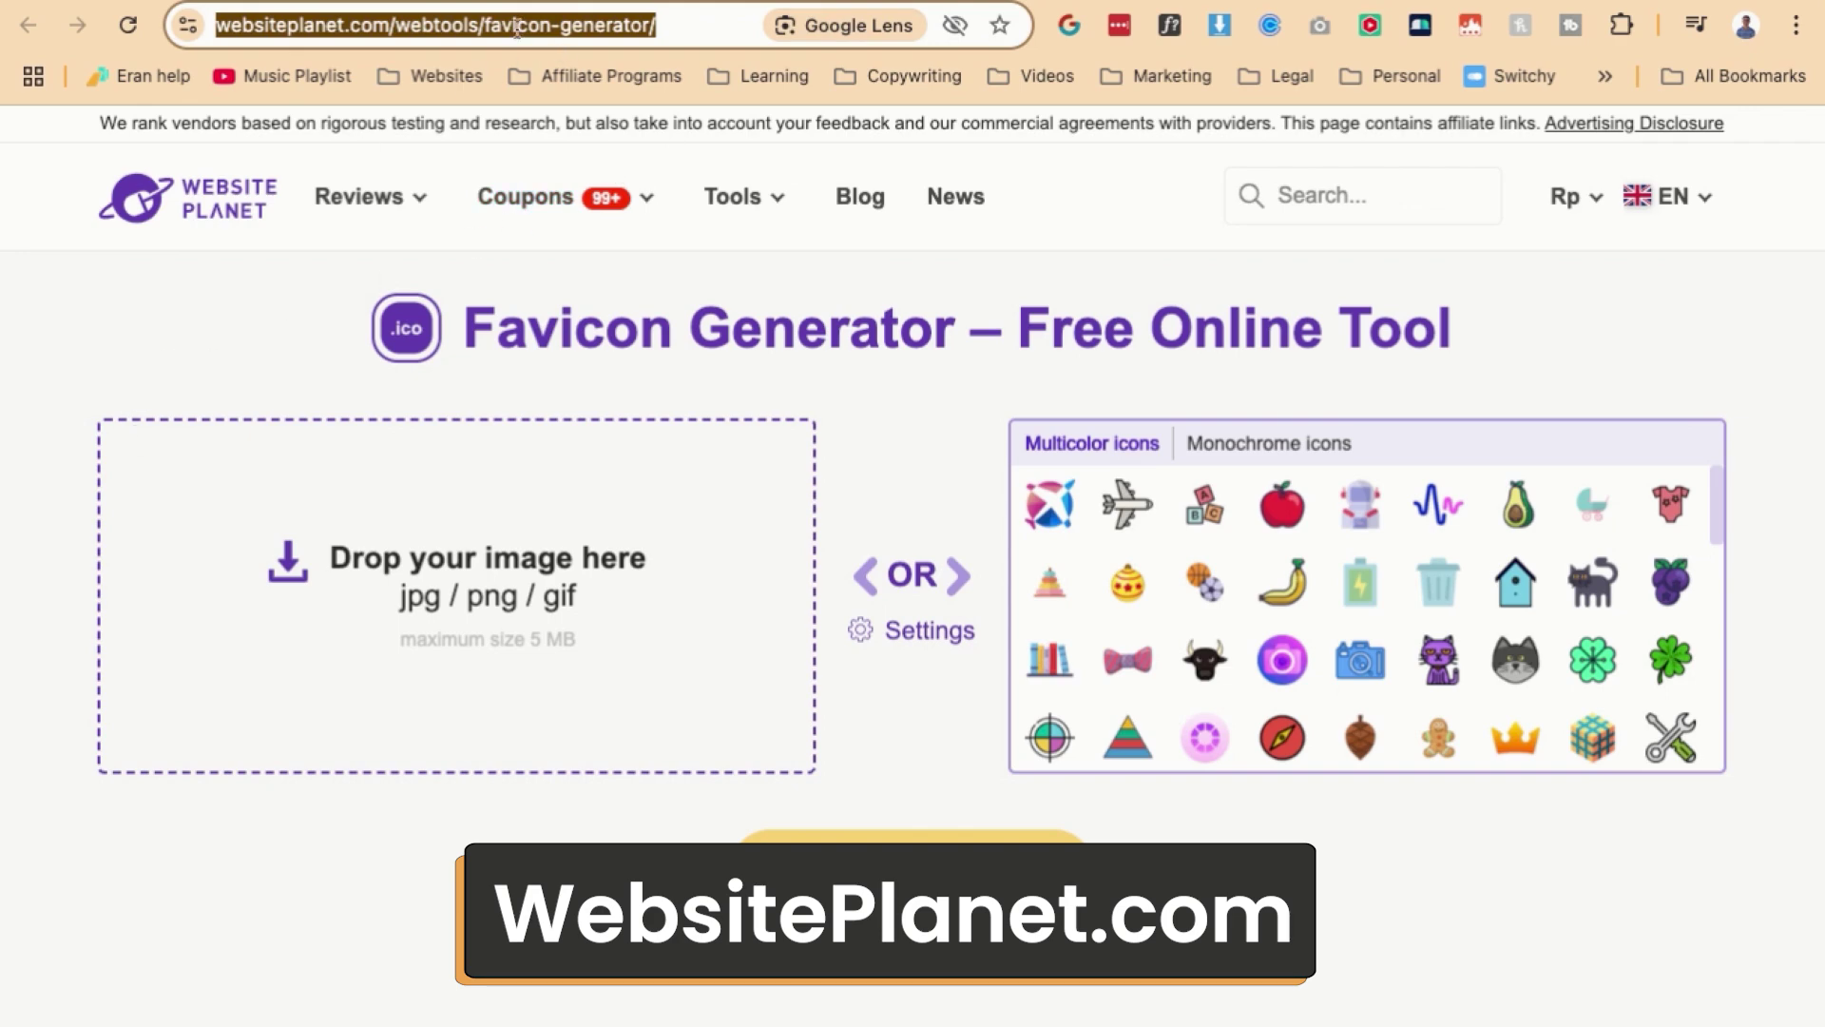
Browse the multicolor icon choices in the Website Planet favicon generator.
{"action": "left_click", "coordinate": [328, 872]}
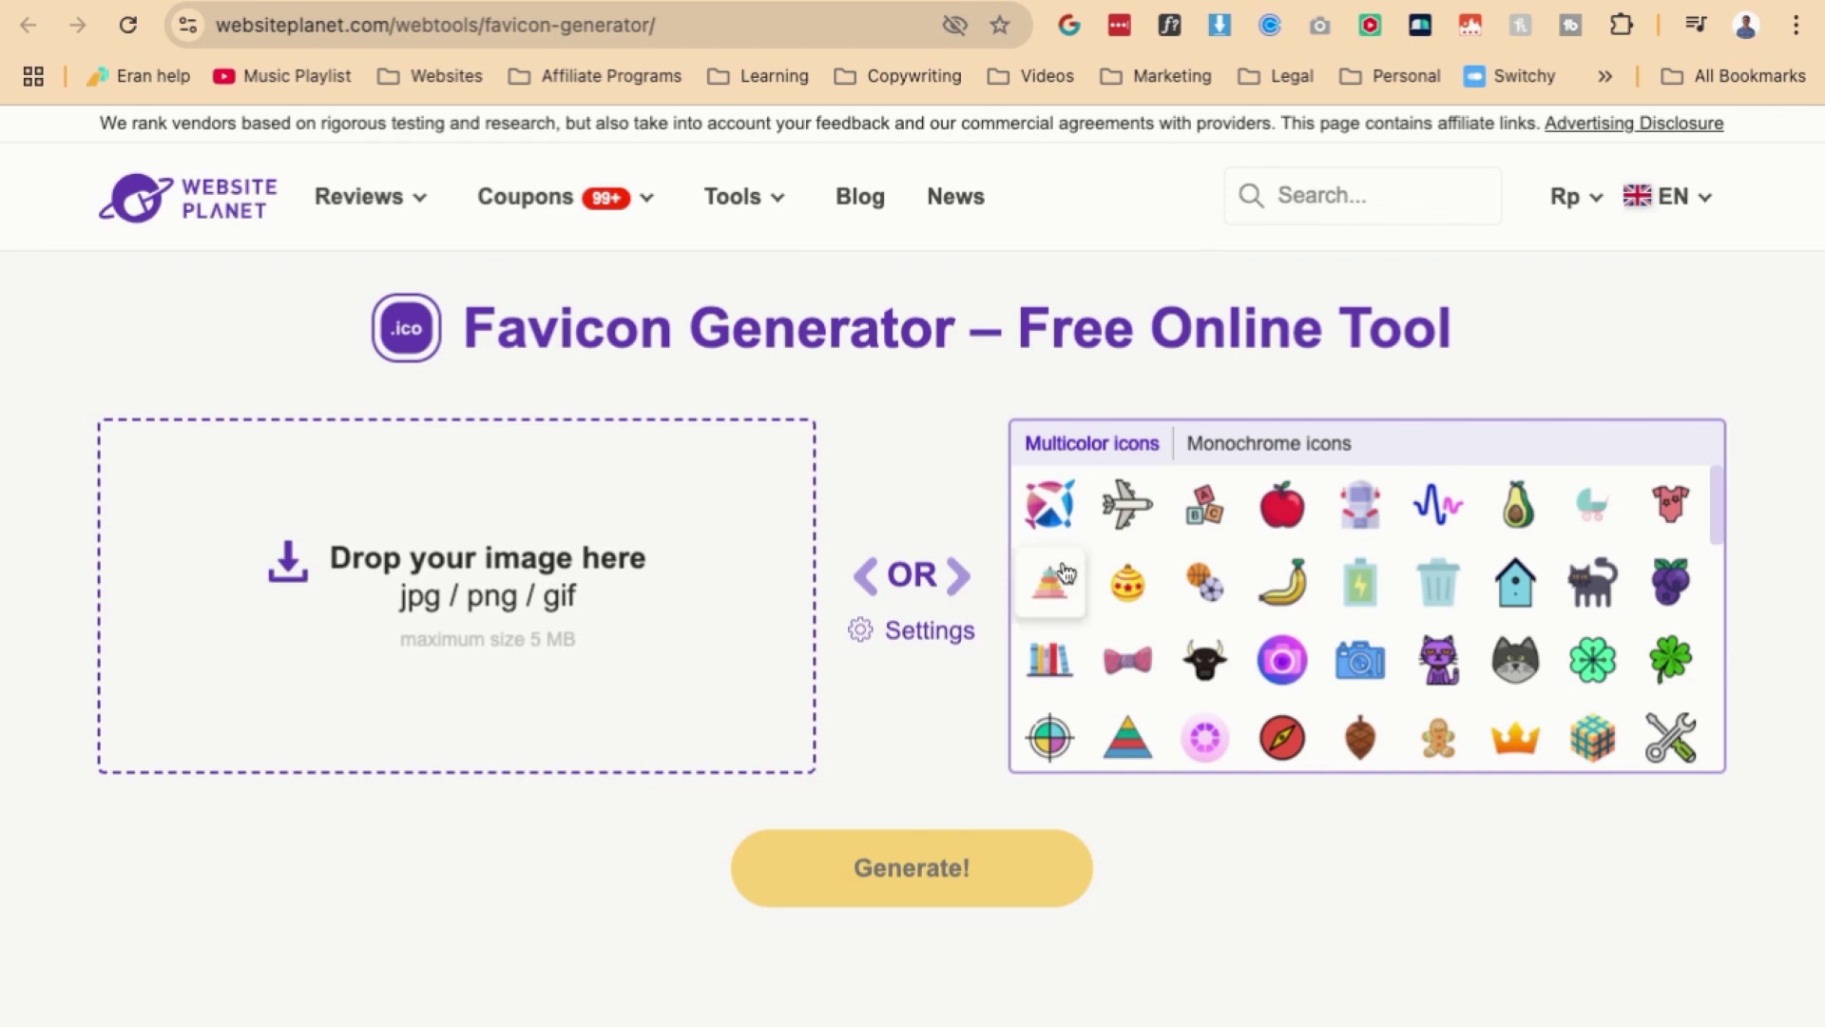
{"action": "scroll", "coordinate": [1312, 561], "scroll_direction": "down", "scroll_amount": 8}
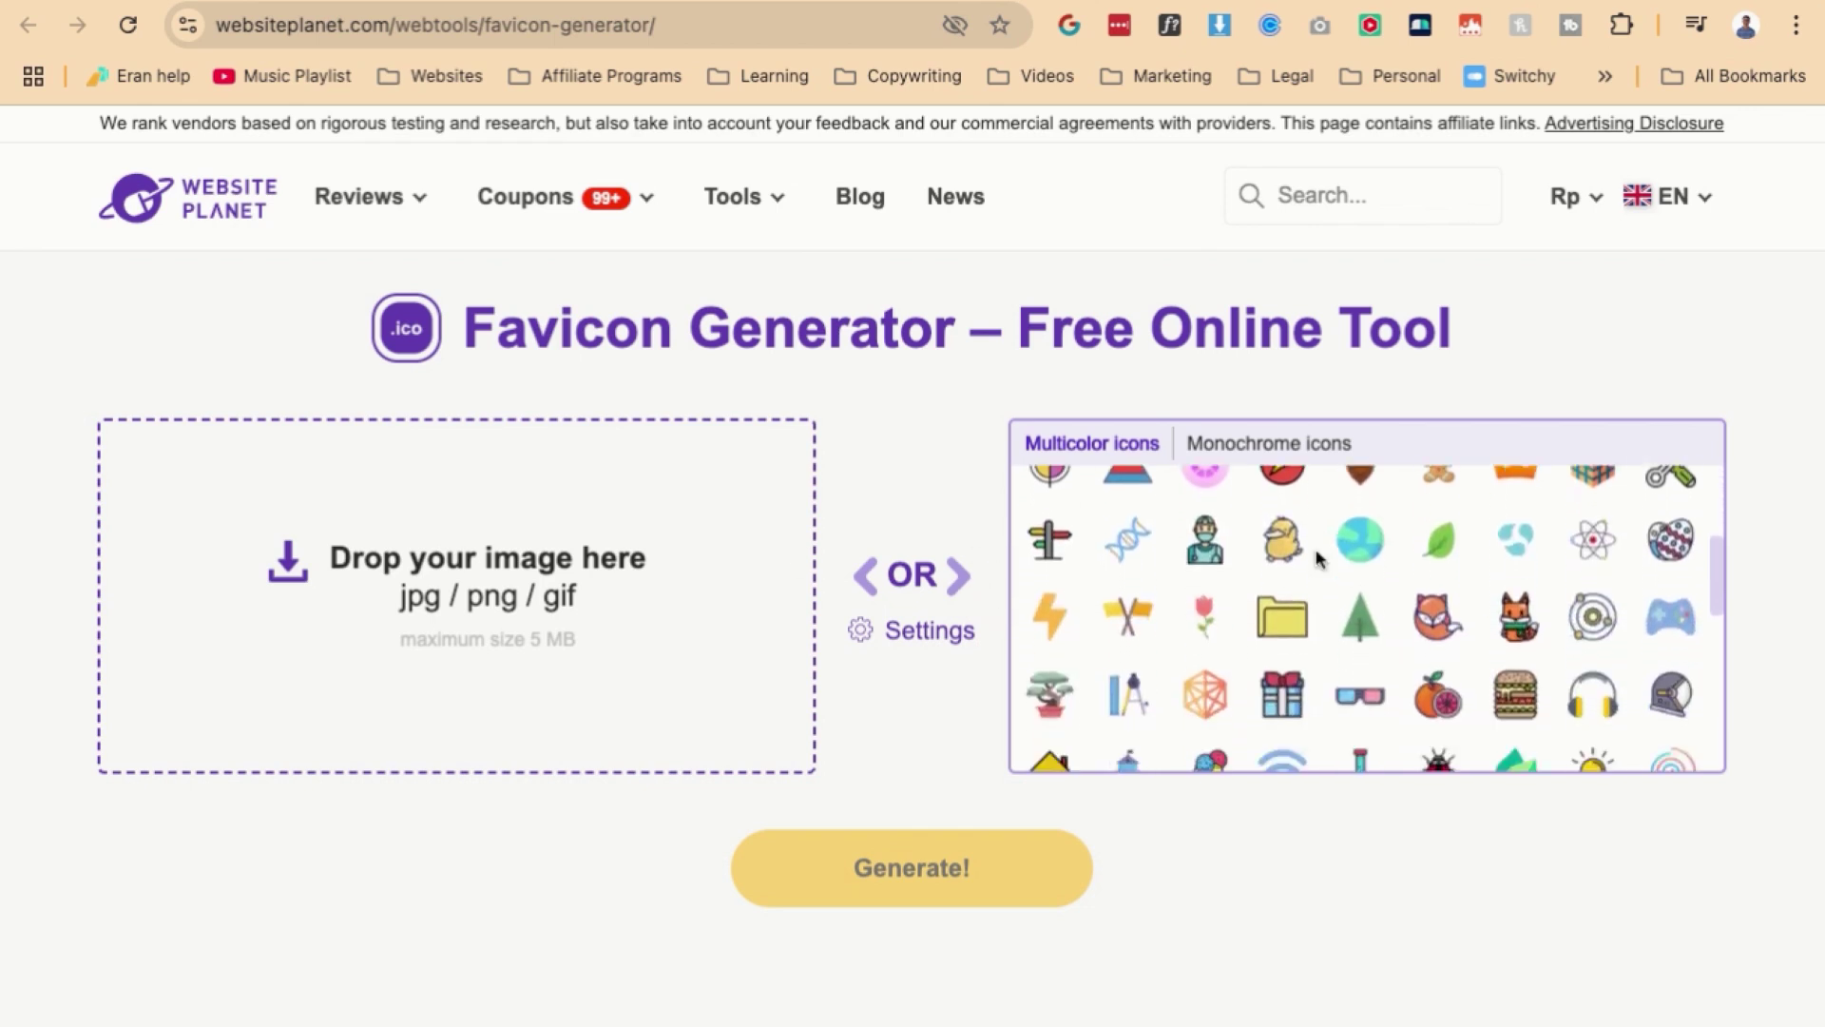
{"action": "scroll", "coordinate": [1311, 569], "scroll_direction": "down", "scroll_amount": 5}
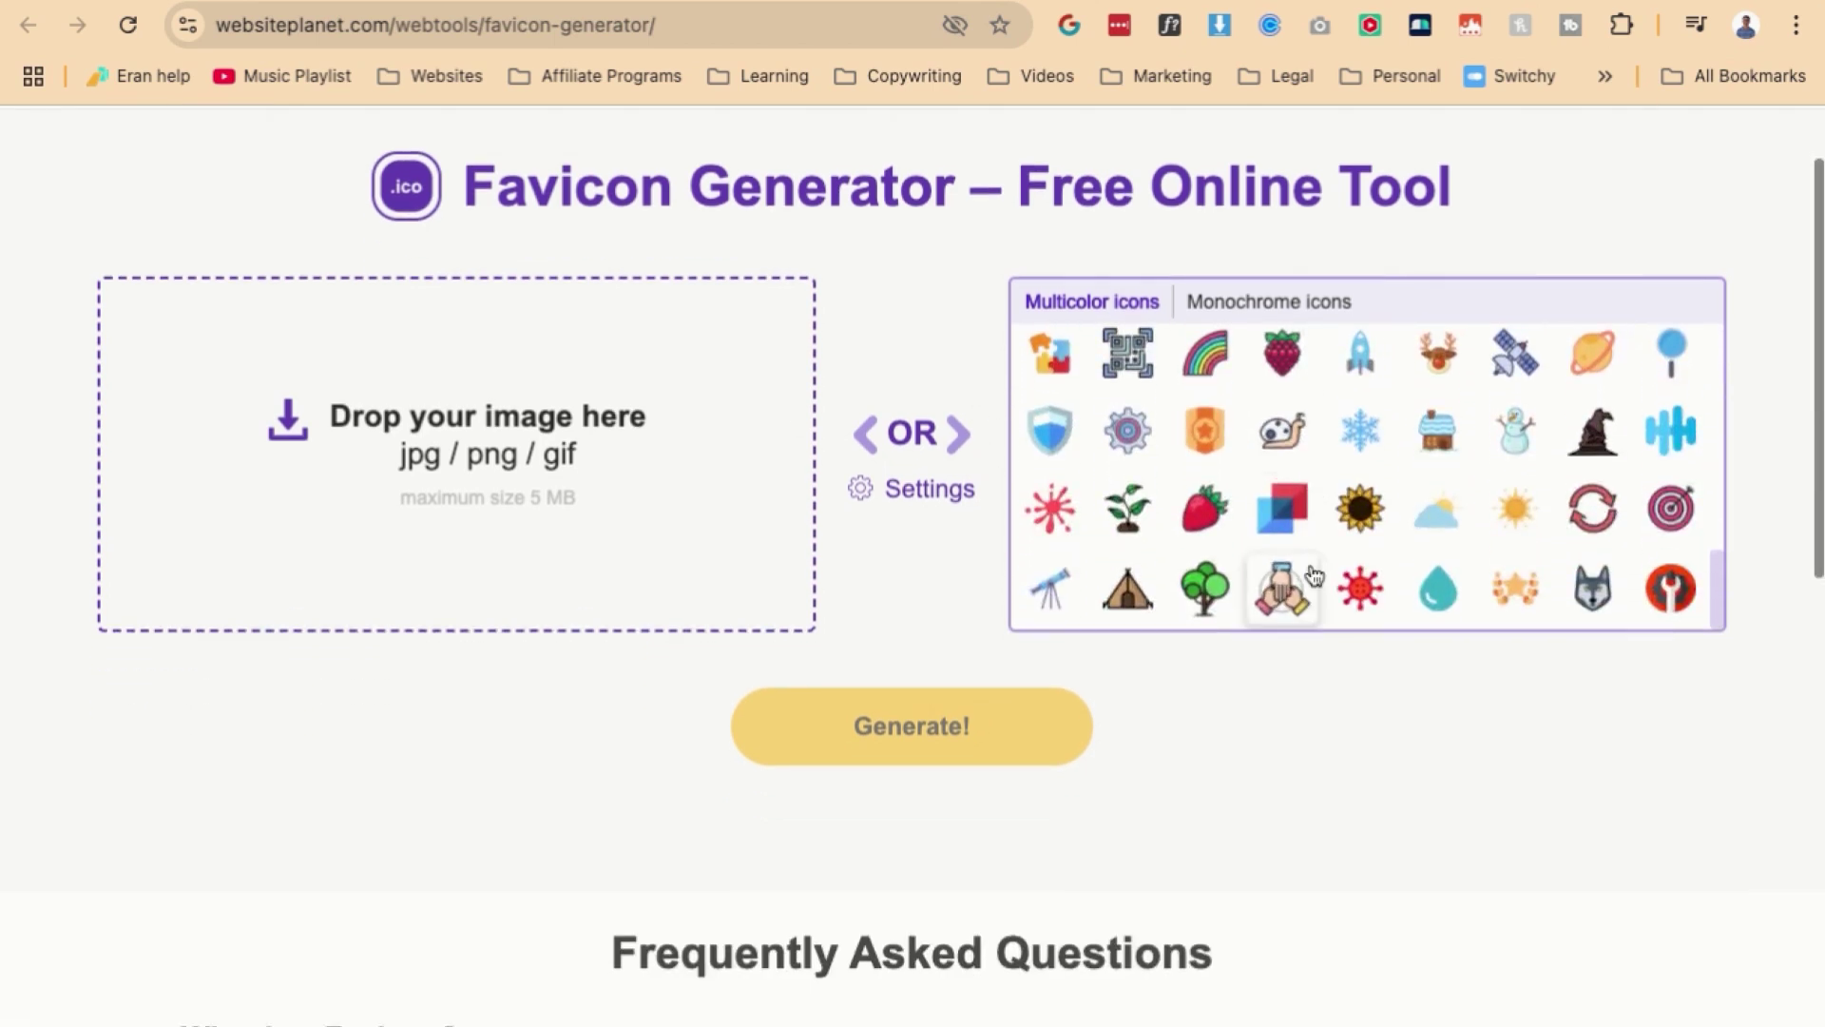
{"action": "scroll", "coordinate": [1312, 569], "scroll_direction": "up", "scroll_amount": 3}
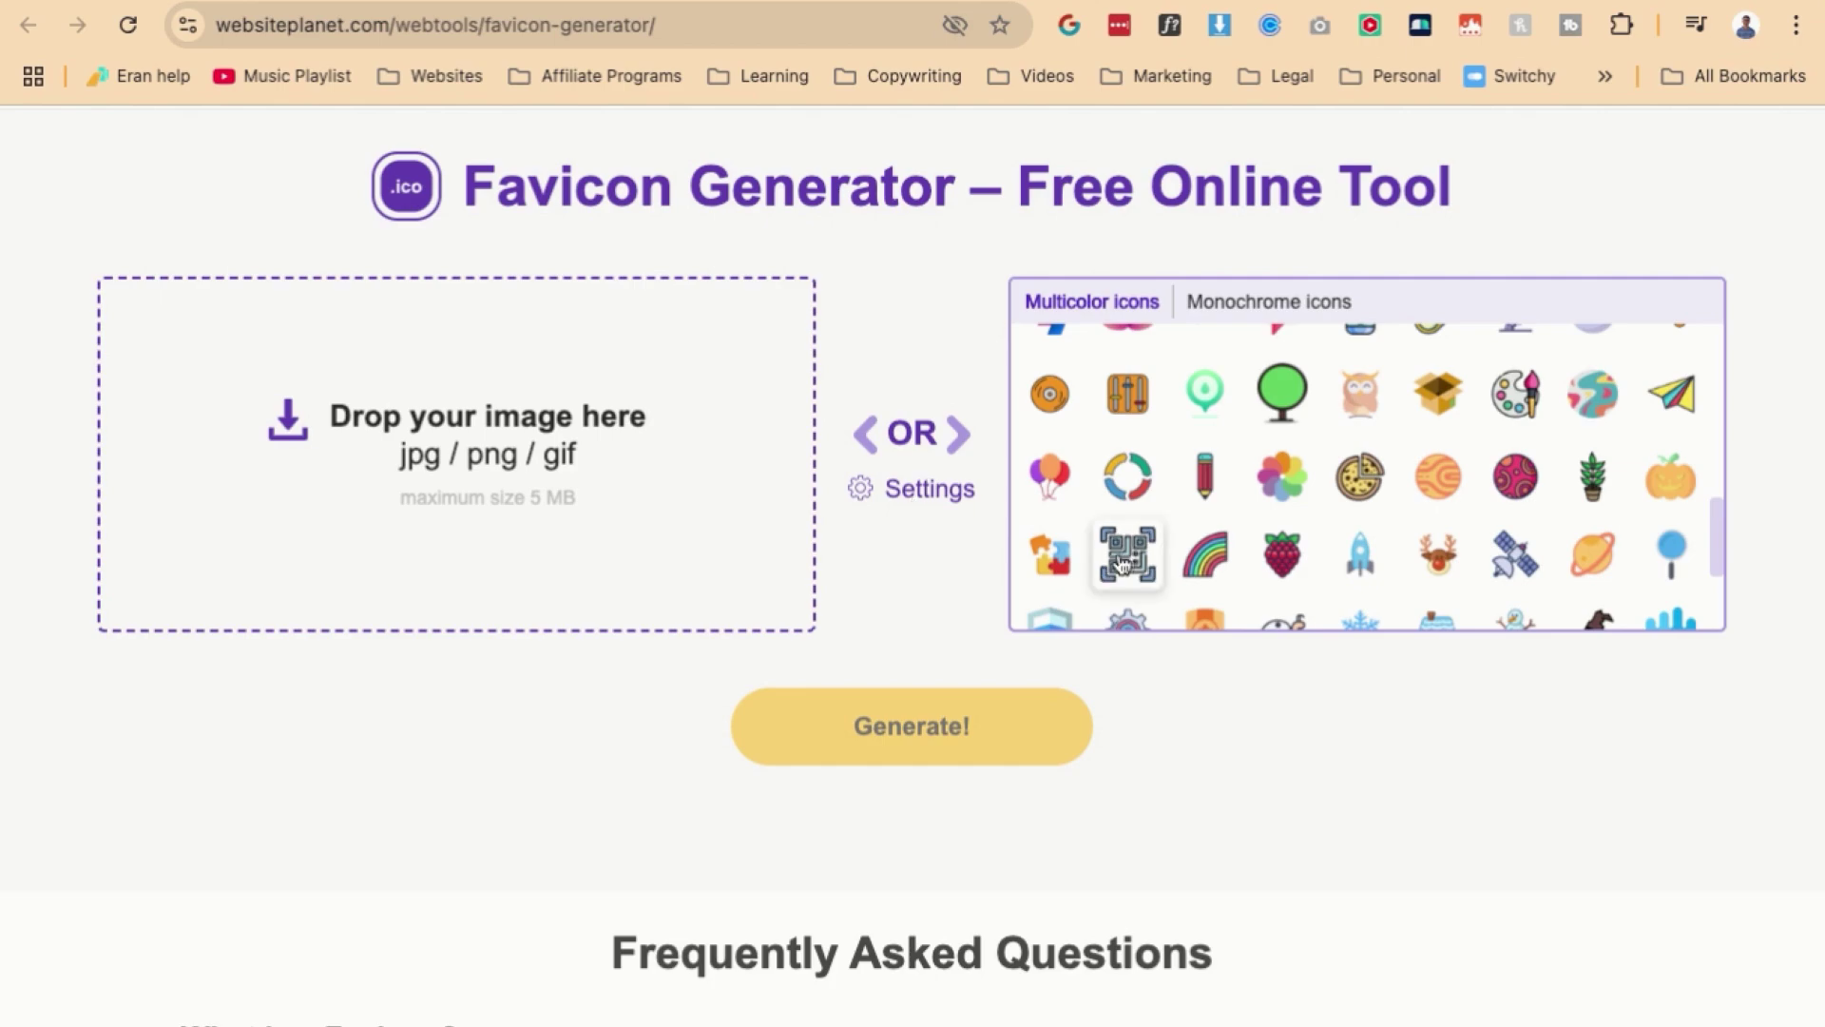
{"action": "scroll", "coordinate": [1185, 717], "scroll_direction": "down", "scroll_amount": 8}
{"action": "scroll", "coordinate": [1188, 716], "scroll_direction": "up", "scroll_amount": 9}
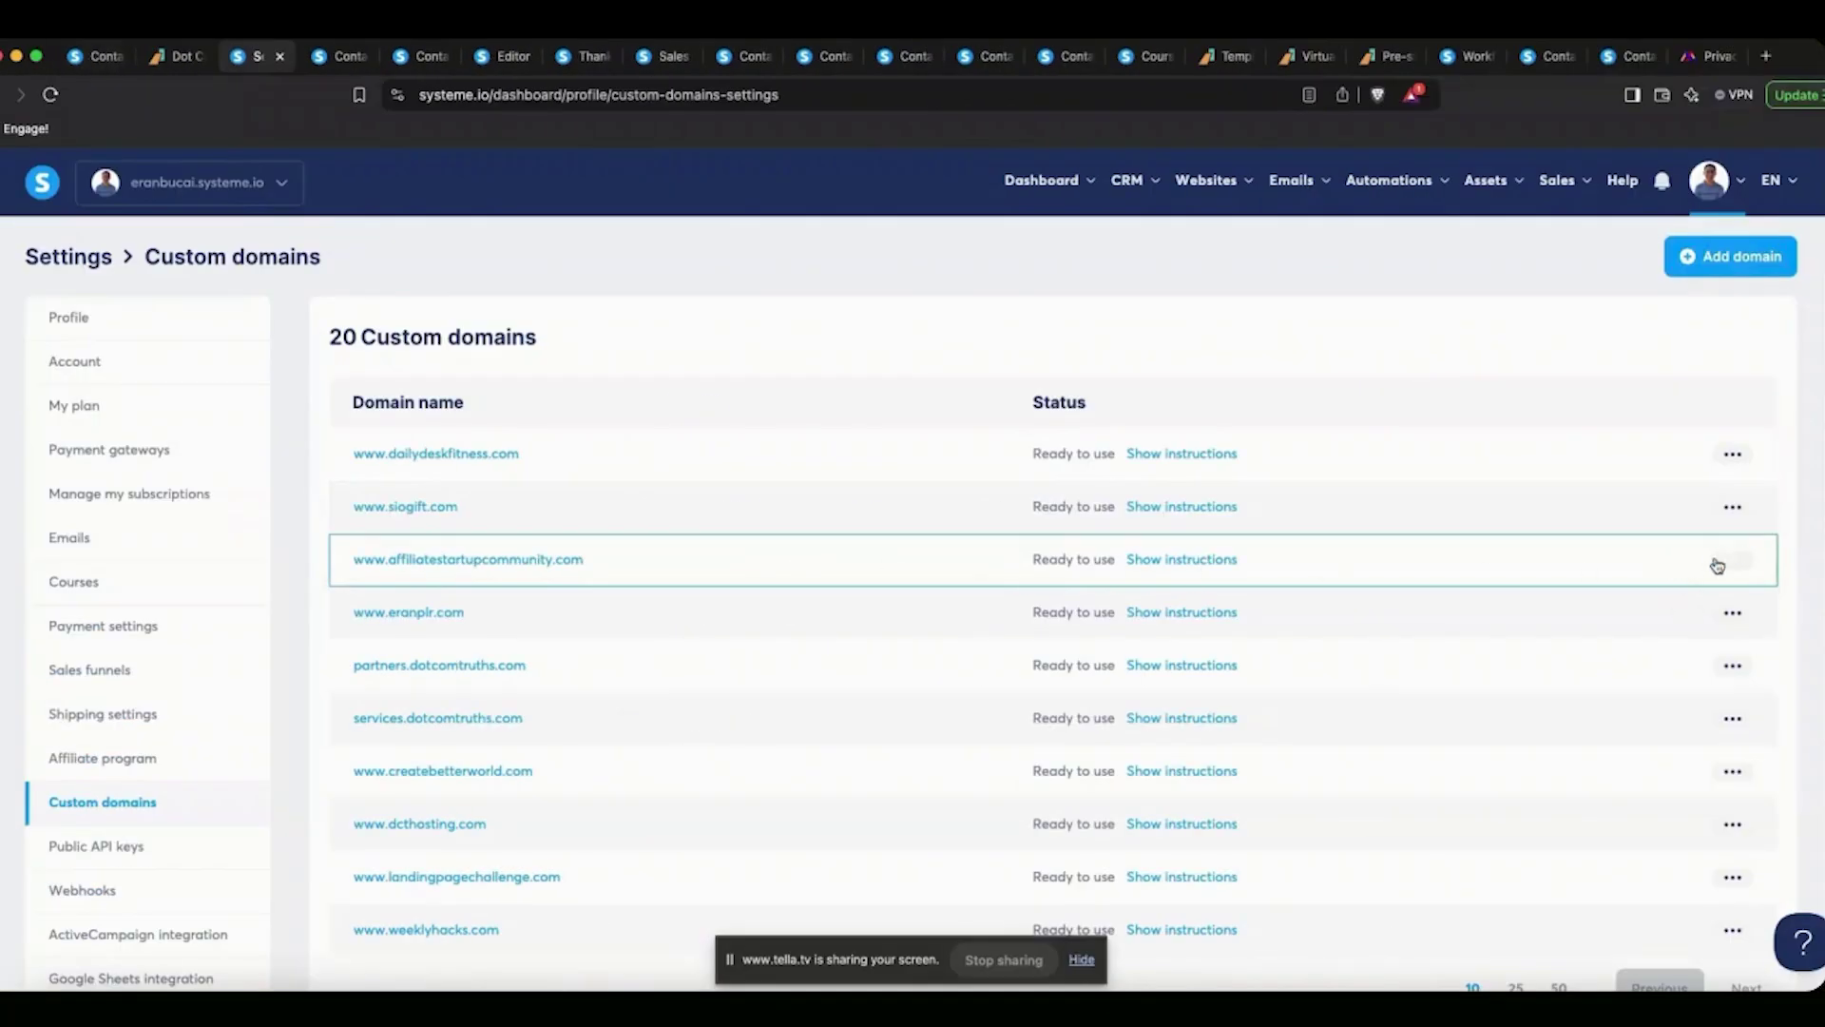
{"action": "left_click", "coordinate": [1730, 561]}
{"action": "left_click", "coordinate": [1578, 642]}
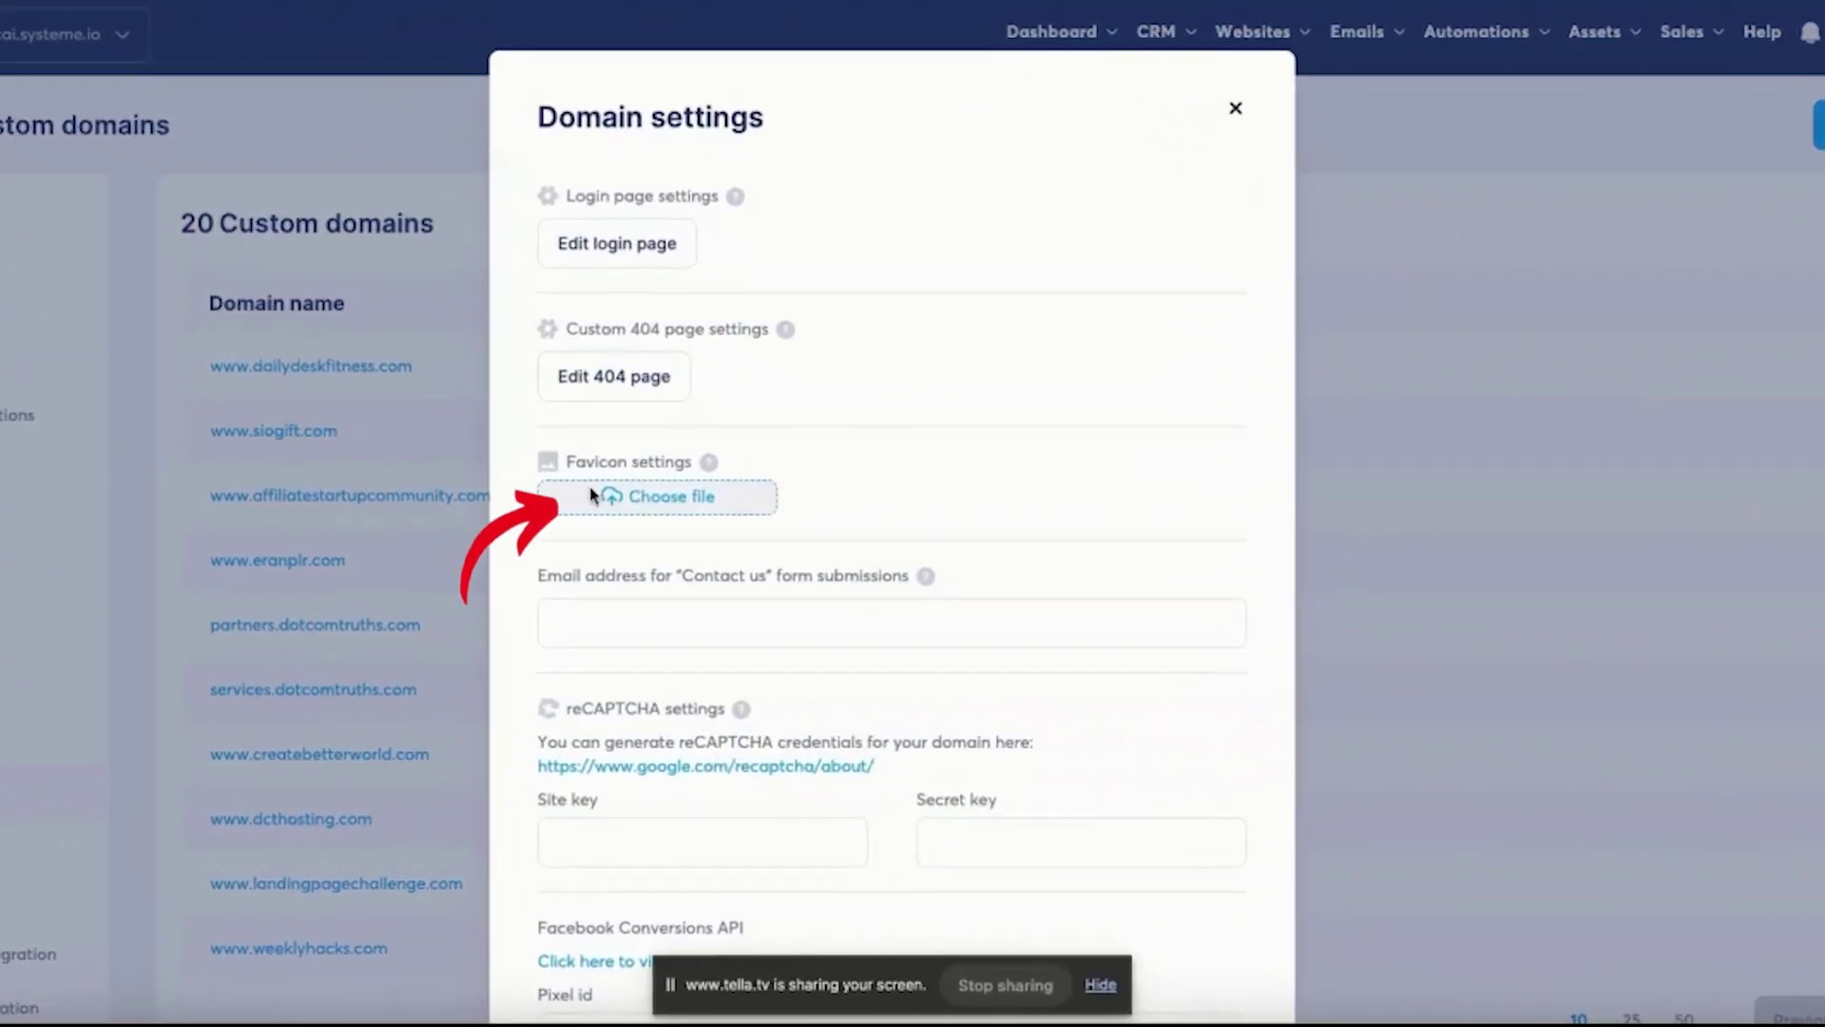
{"action": "left_click", "coordinate": [673, 556]}
{"action": "left_click", "coordinate": [1285, 233]}
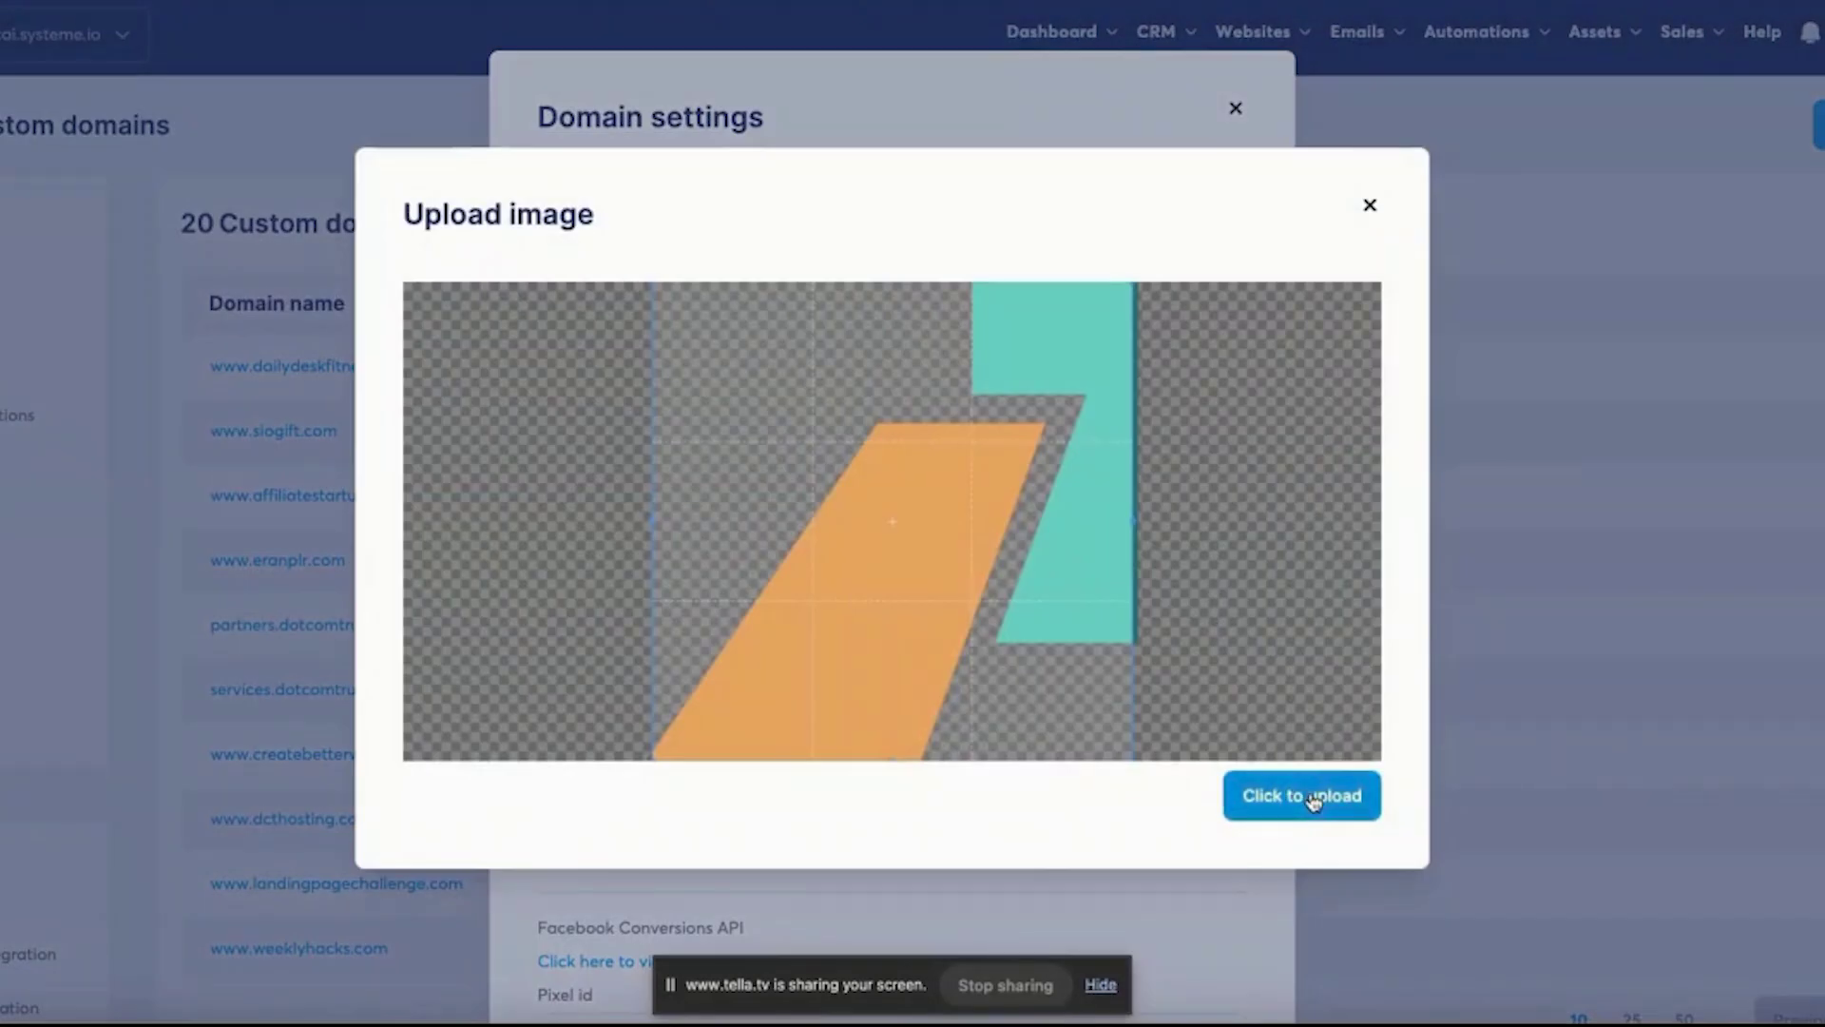
{"action": "left_click", "coordinate": [1307, 797]}
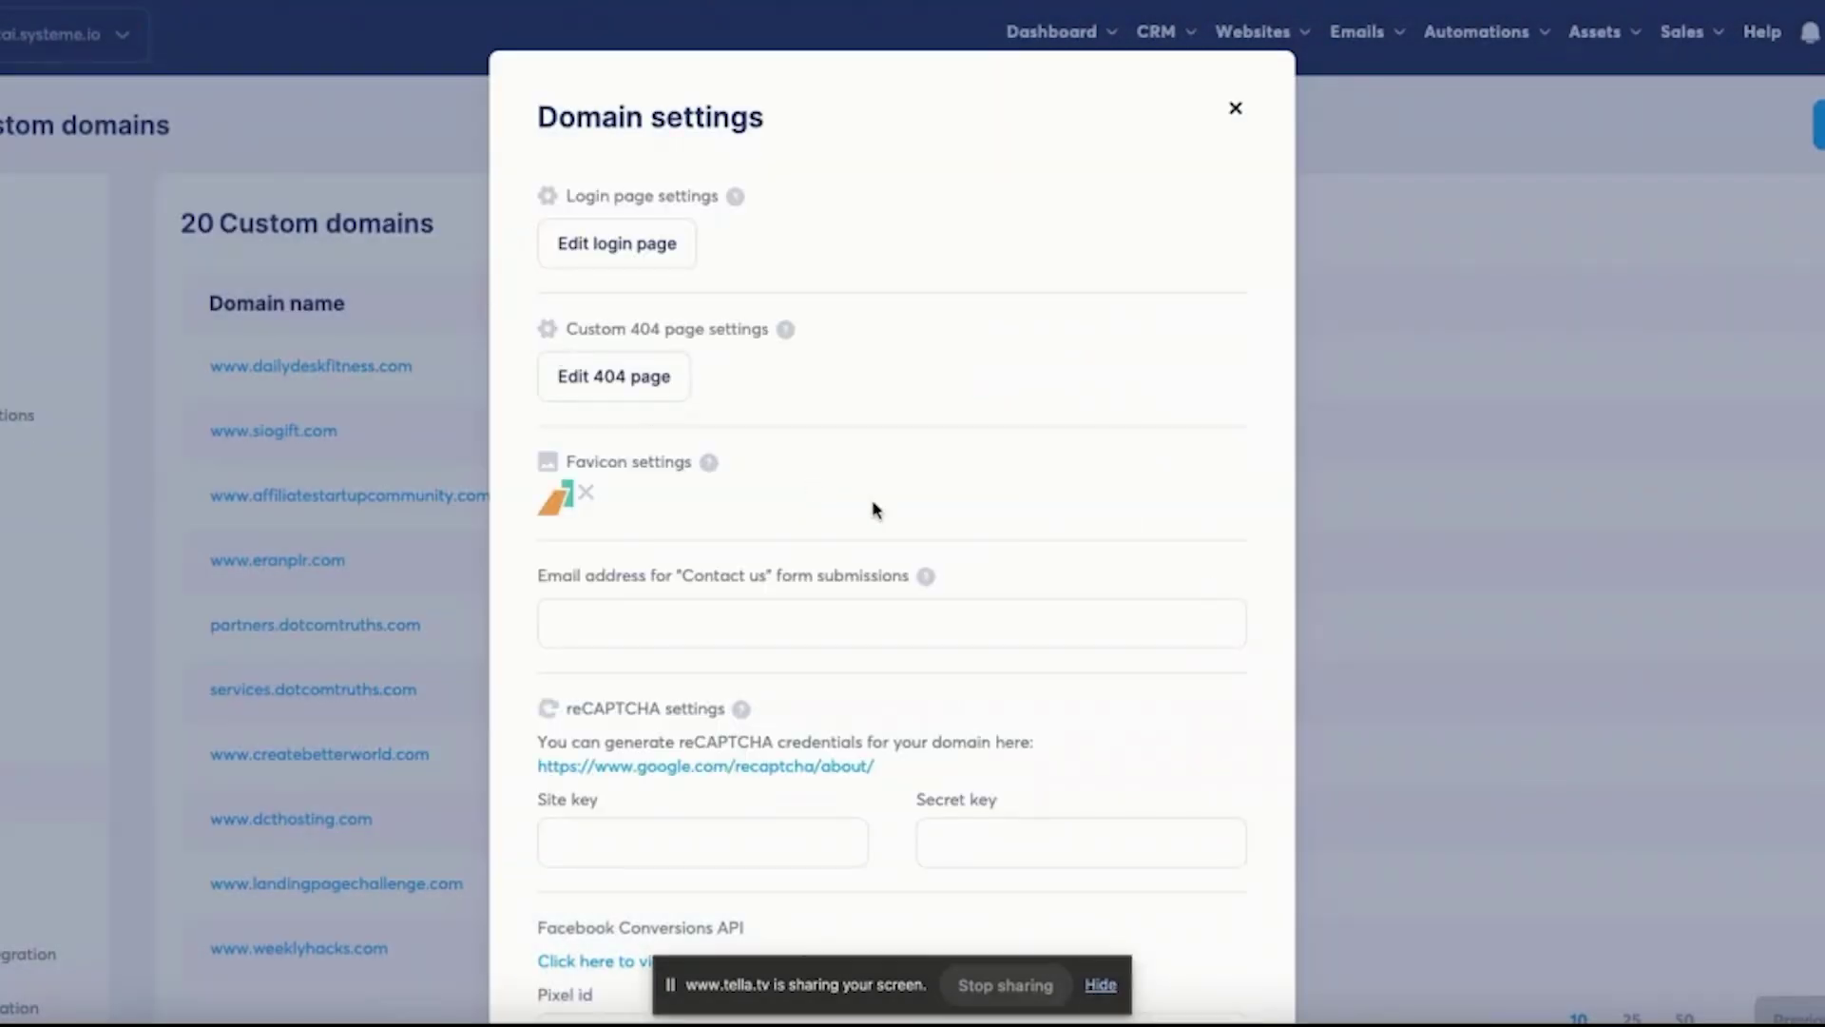
{"action": "scroll", "coordinate": [875, 511], "scroll_direction": "down", "scroll_amount": 5}
{"action": "left_click", "coordinate": [889, 889]}
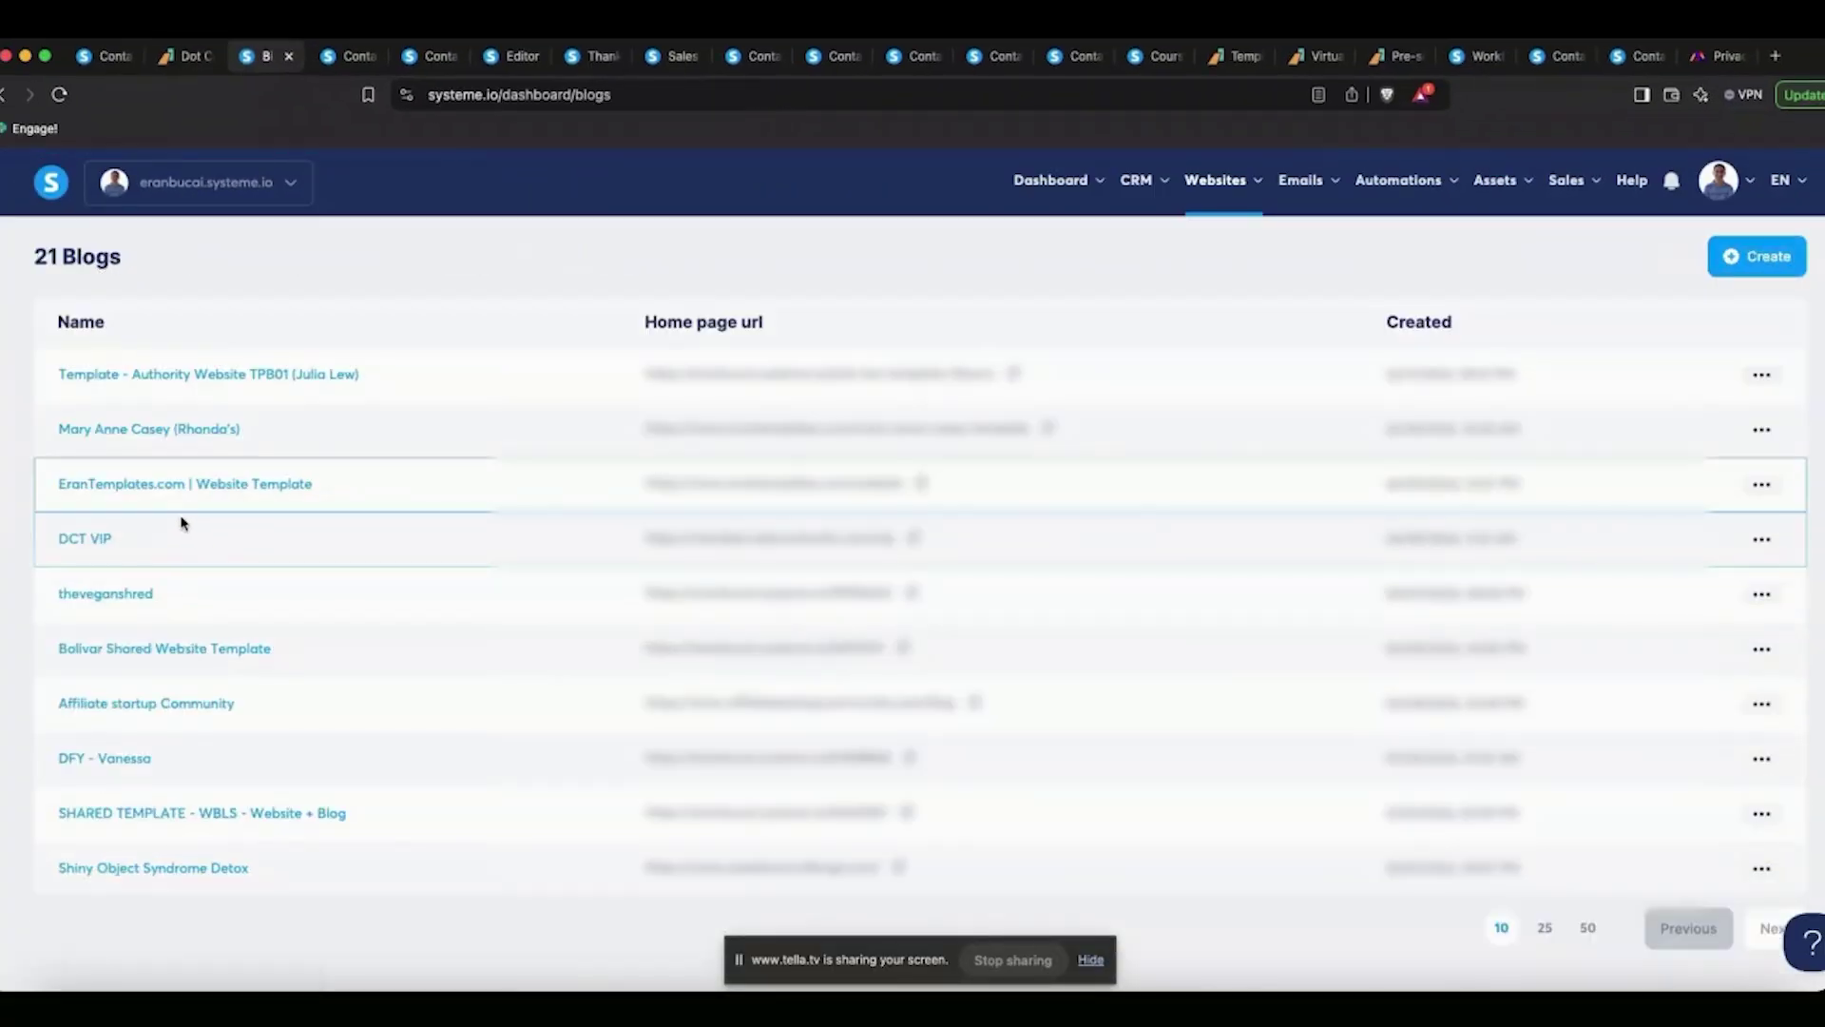
Open the Affiliate startup Community blog's list of pages and open its Home page in the editor.
{"action": "left_click", "coordinate": [180, 705]}
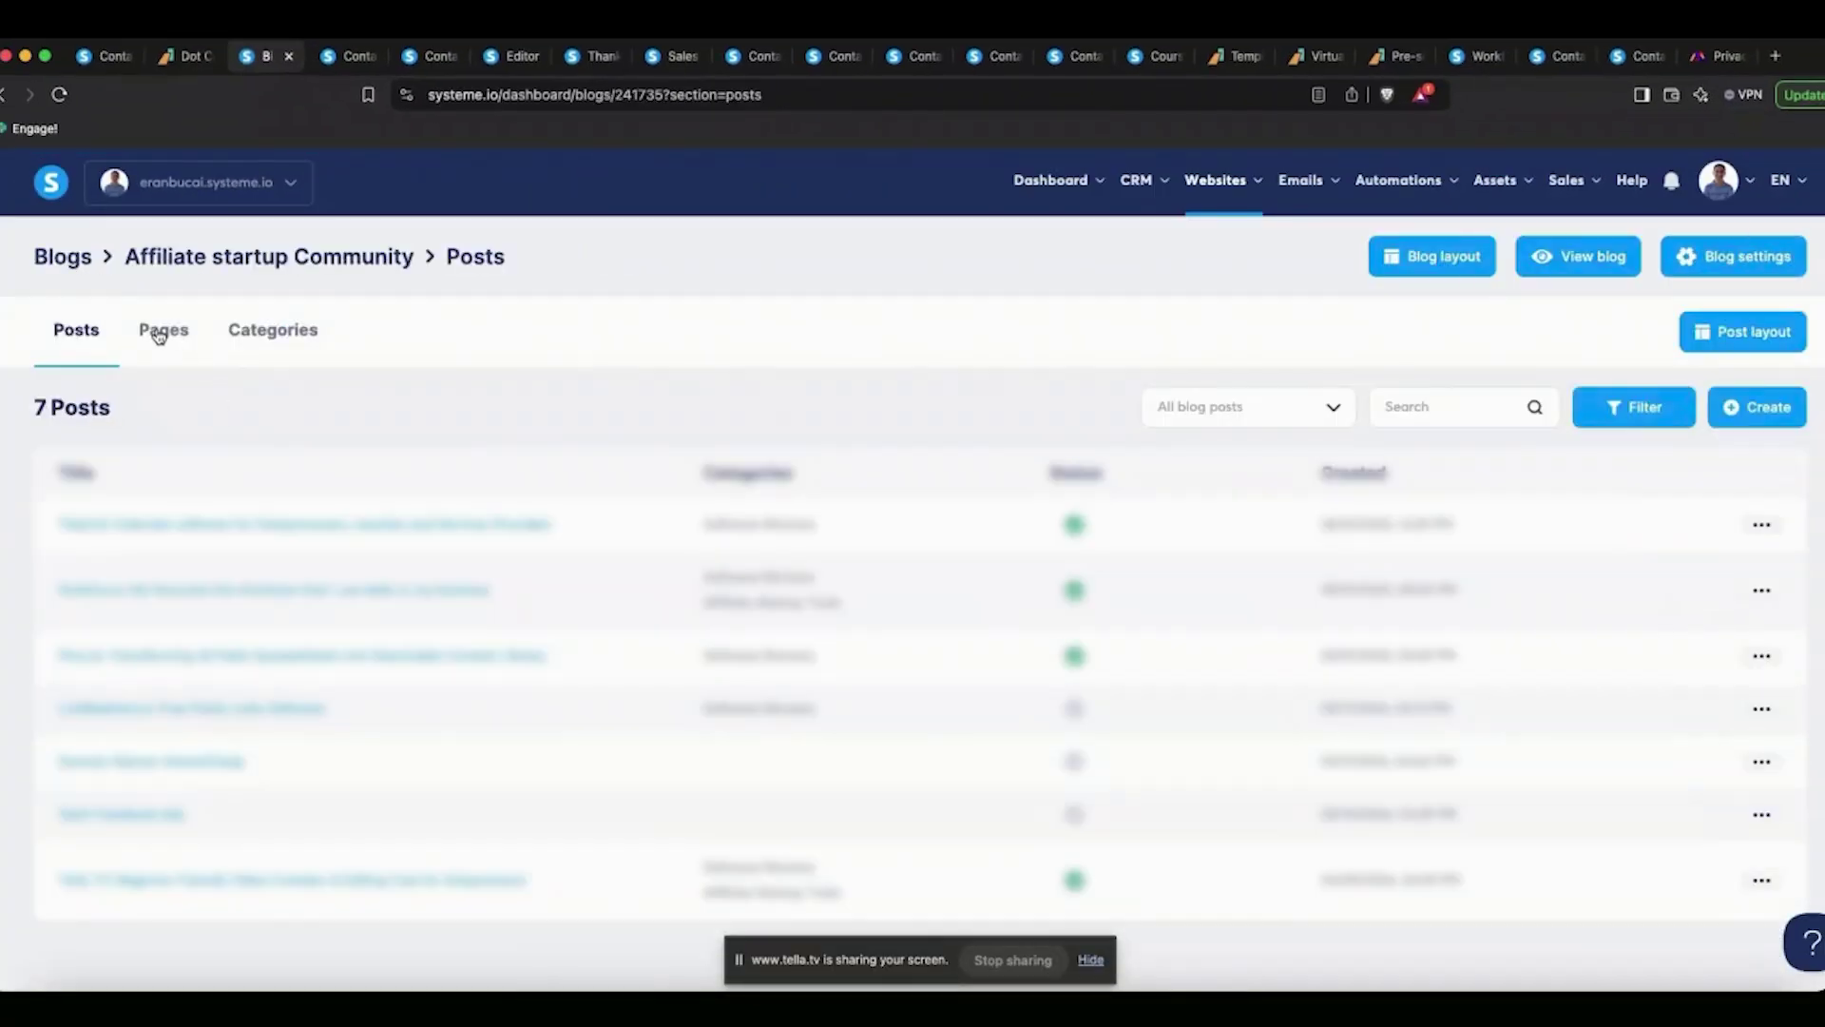
{"action": "left_click", "coordinate": [158, 334]}
{"action": "left_click", "coordinate": [122, 529]}
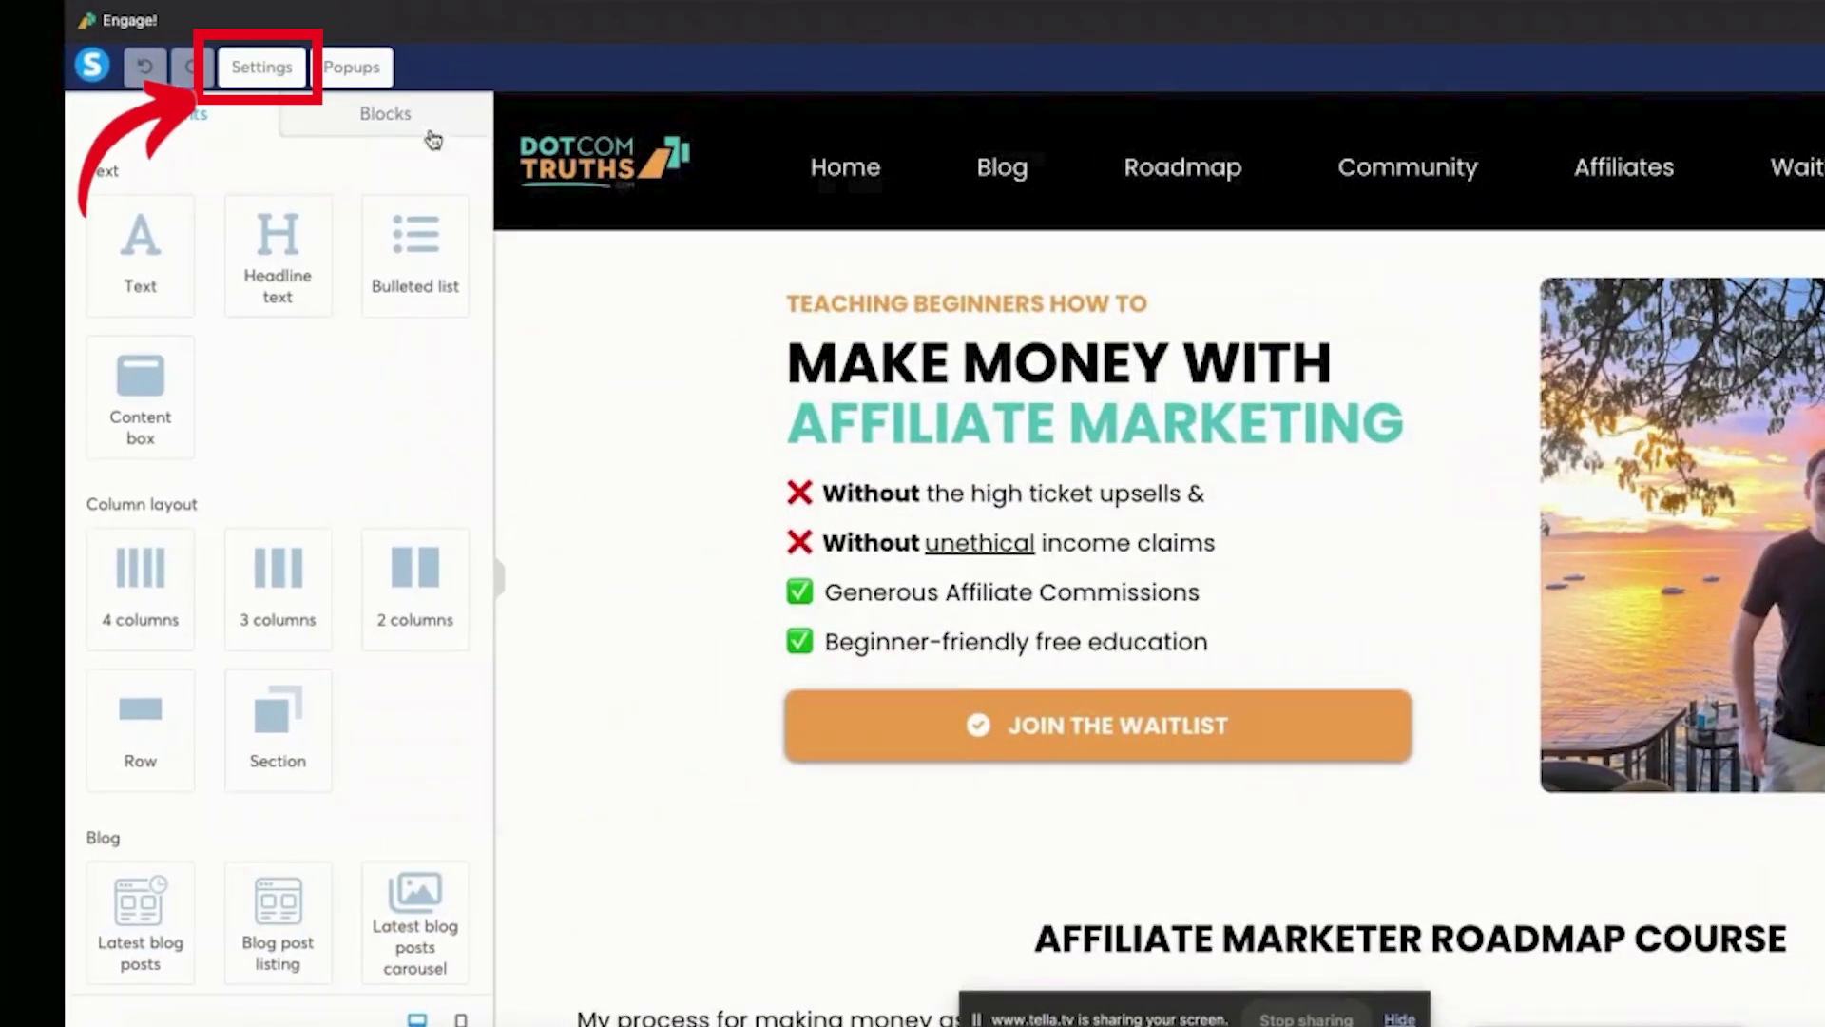
Examine the Home page's SEO settings, highlight its title, and leave the editor without saving.
{"action": "left_click", "coordinate": [262, 66]}
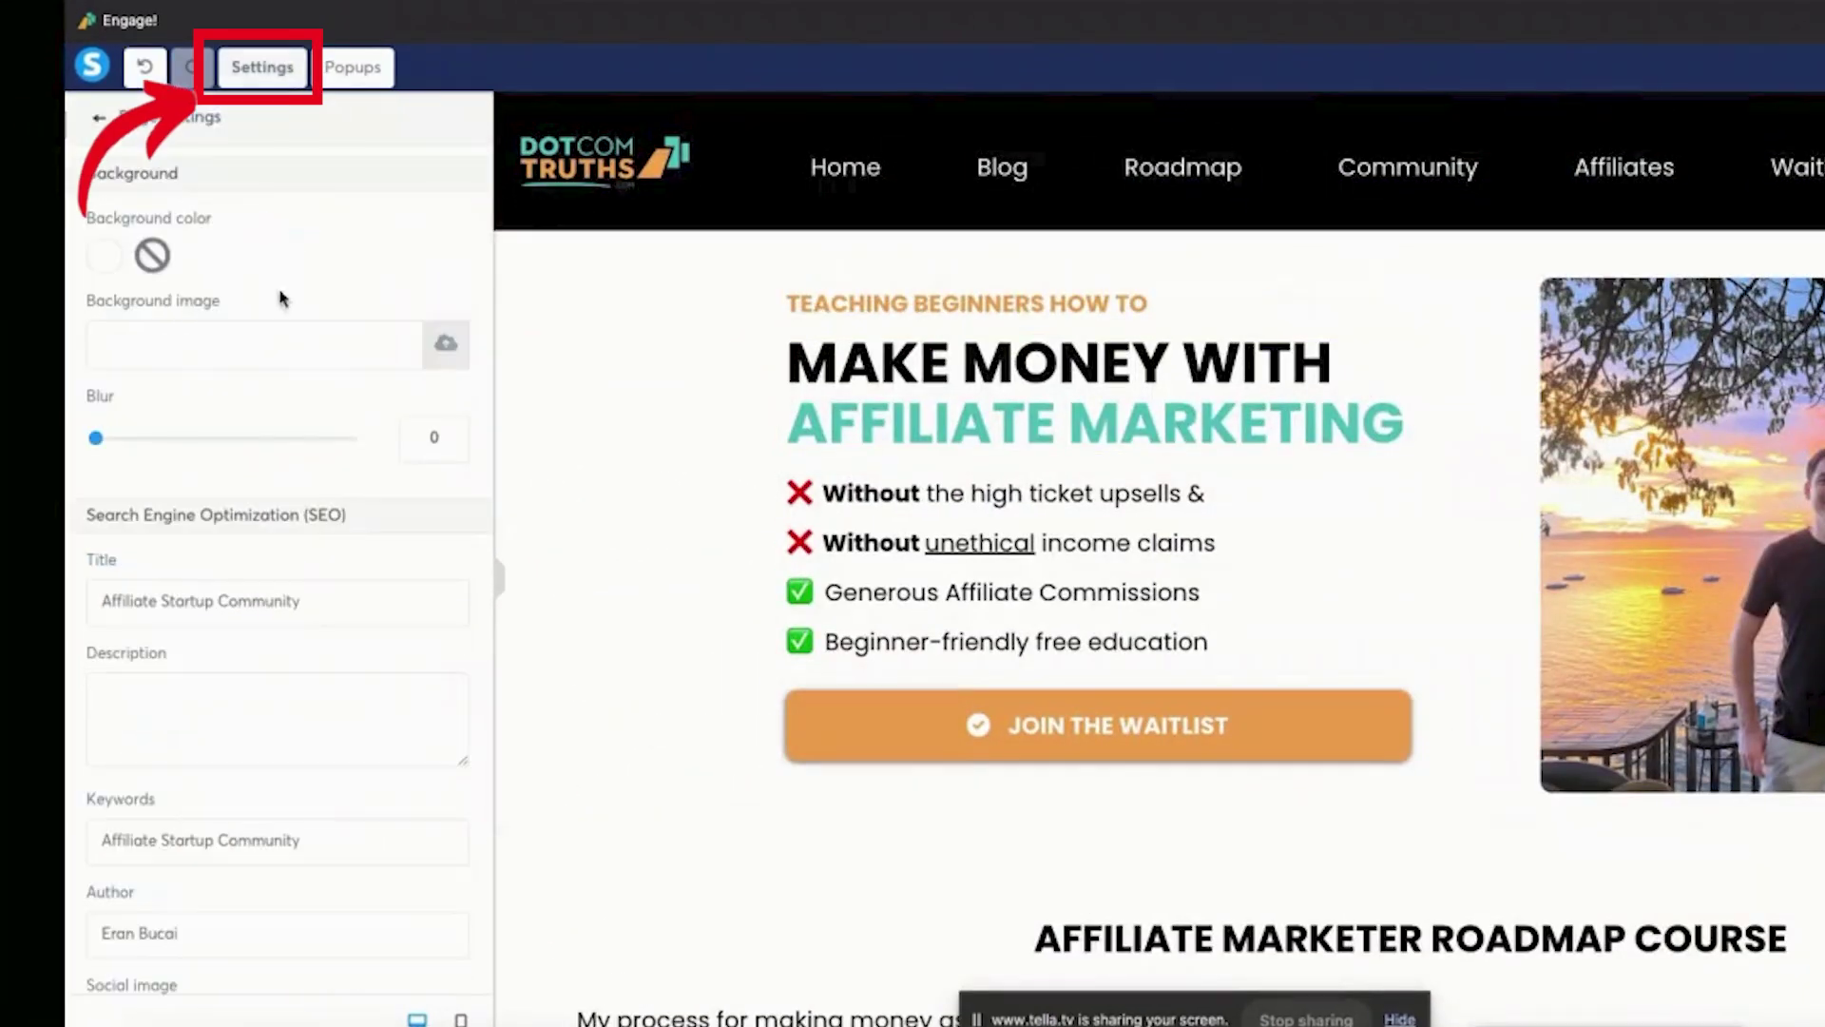
{"action": "scroll", "coordinate": [276, 381], "scroll_direction": "down", "scroll_amount": 3}
{"action": "scroll", "coordinate": [323, 305], "scroll_direction": "up", "scroll_amount": 2}
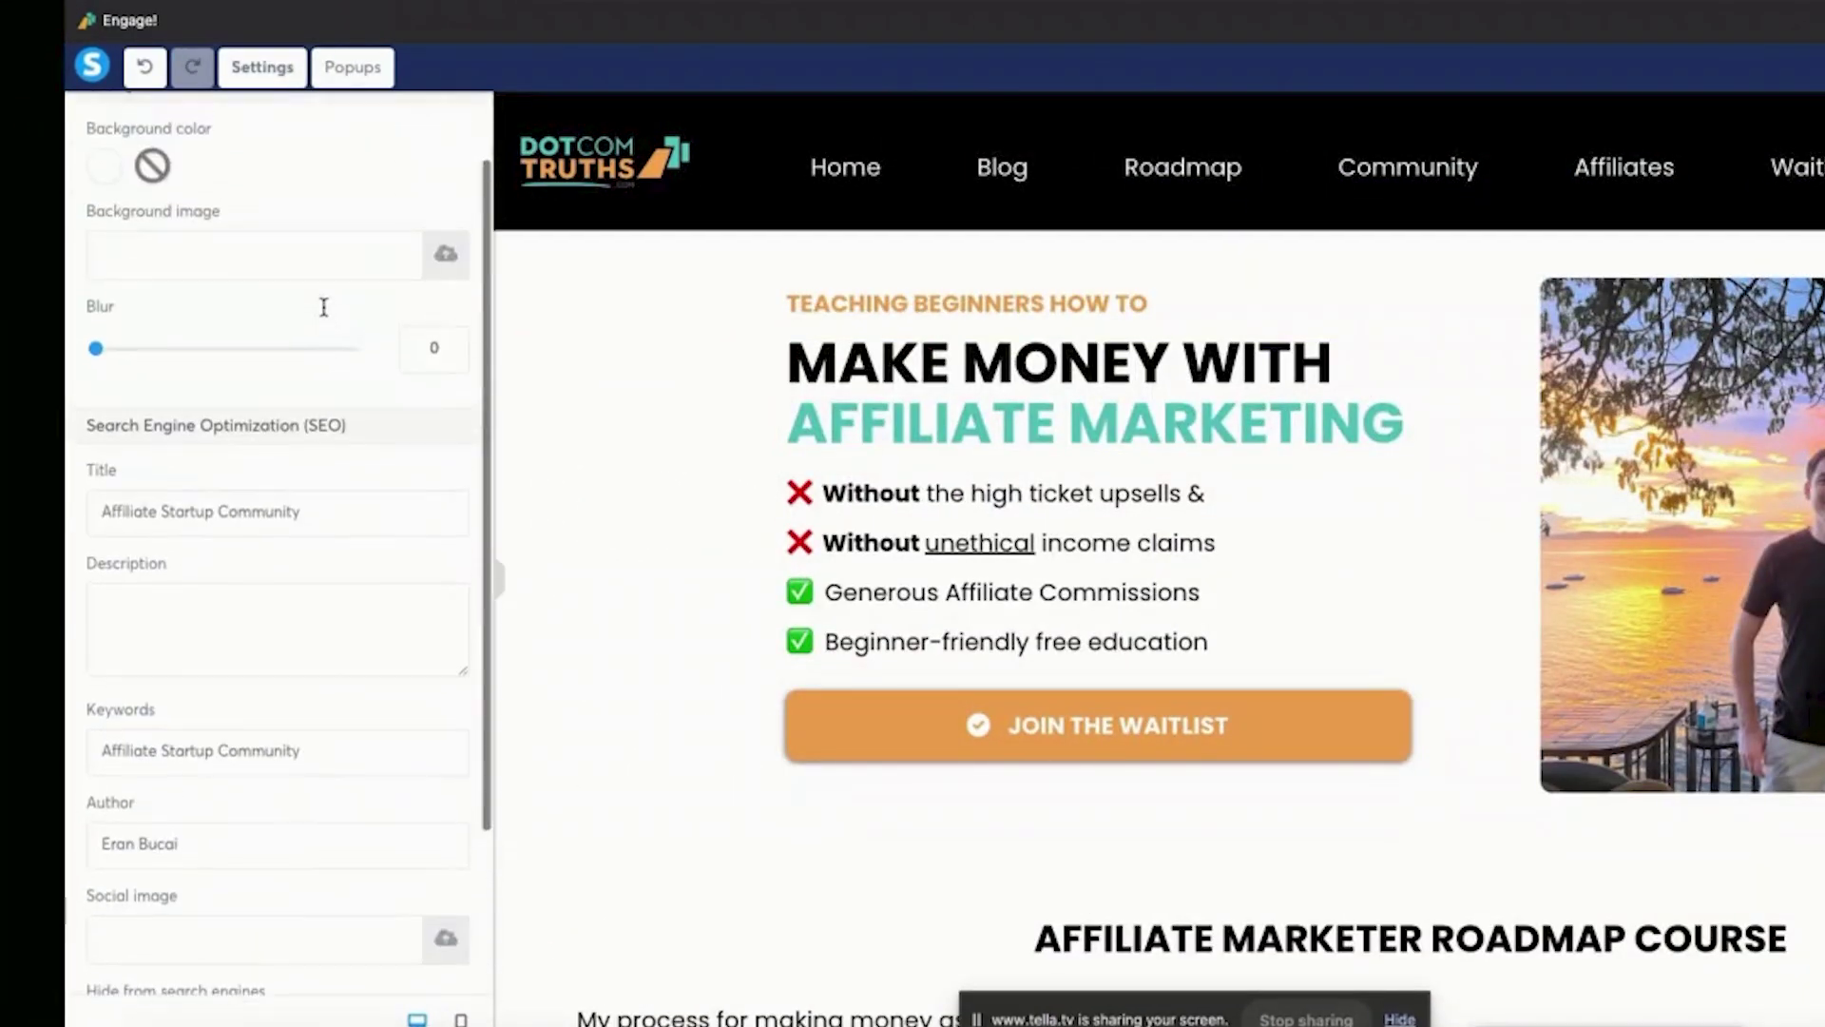
{"action": "left_click_drag", "start_coordinate": [339, 508], "coordinate": [90, 503]}
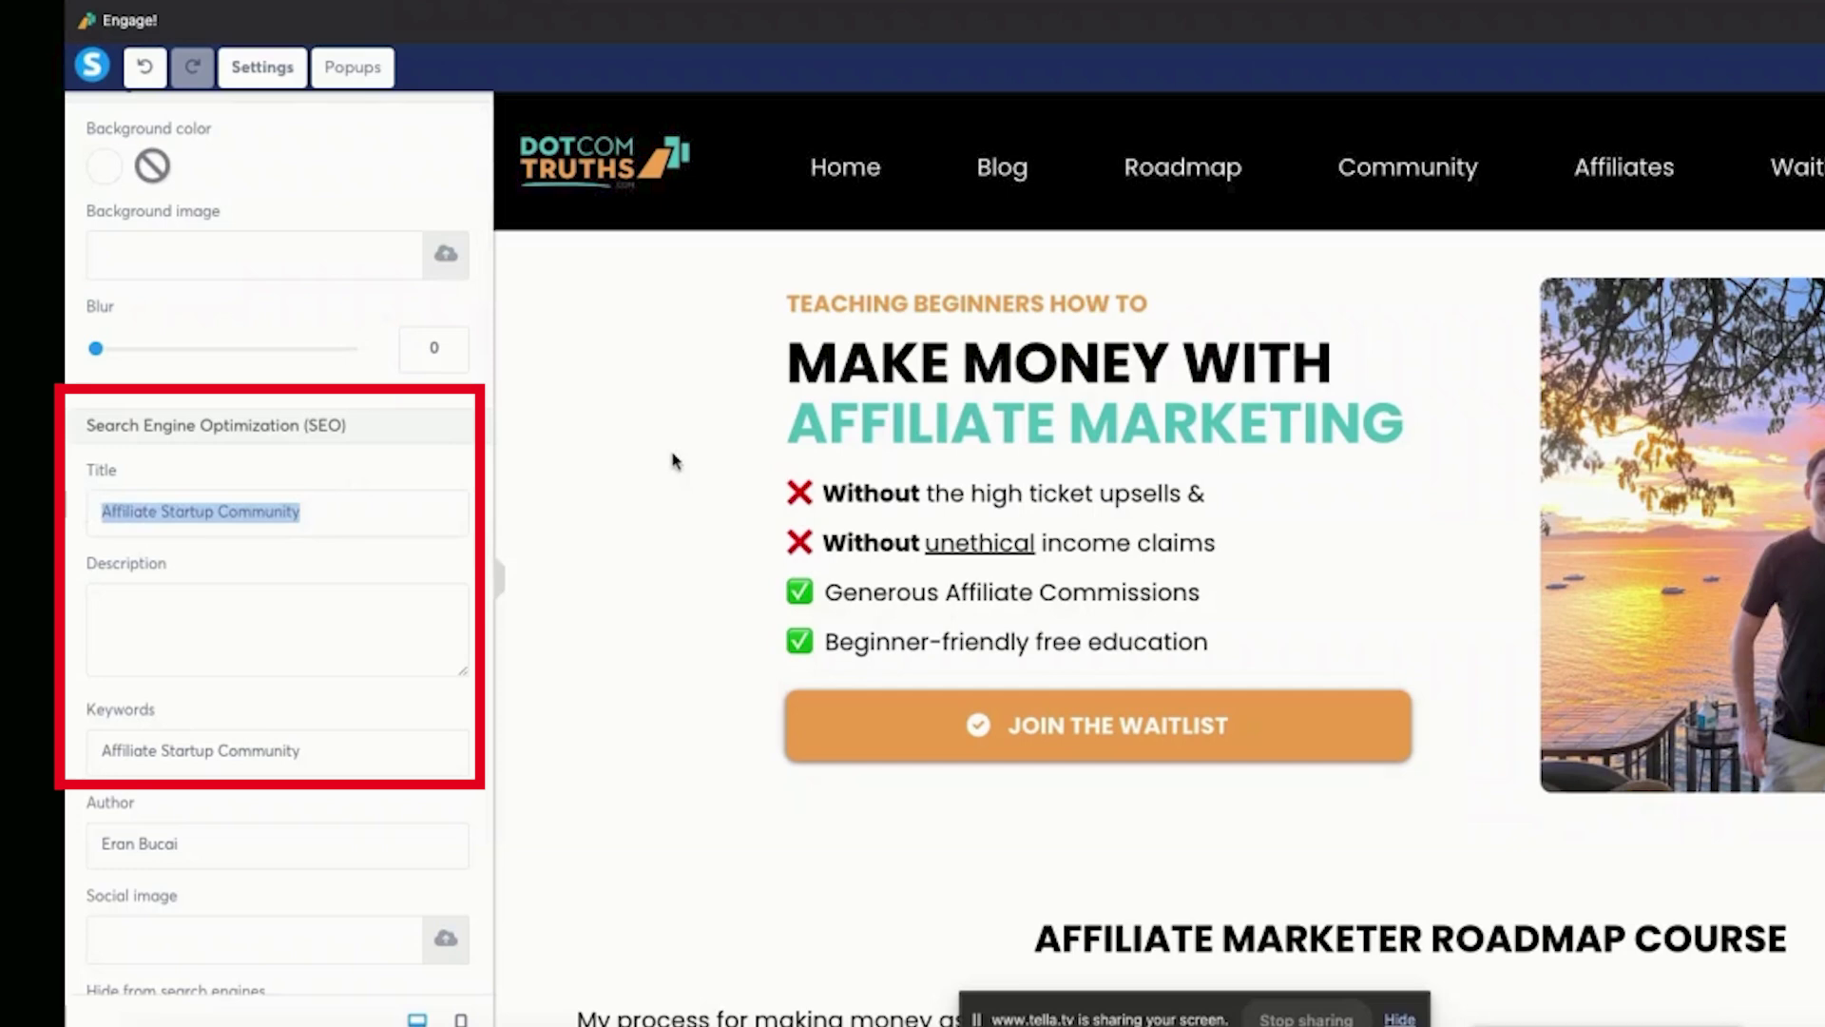
{"action": "left_click", "coordinate": [261, 67]}
{"action": "key", "text": "super+w"}
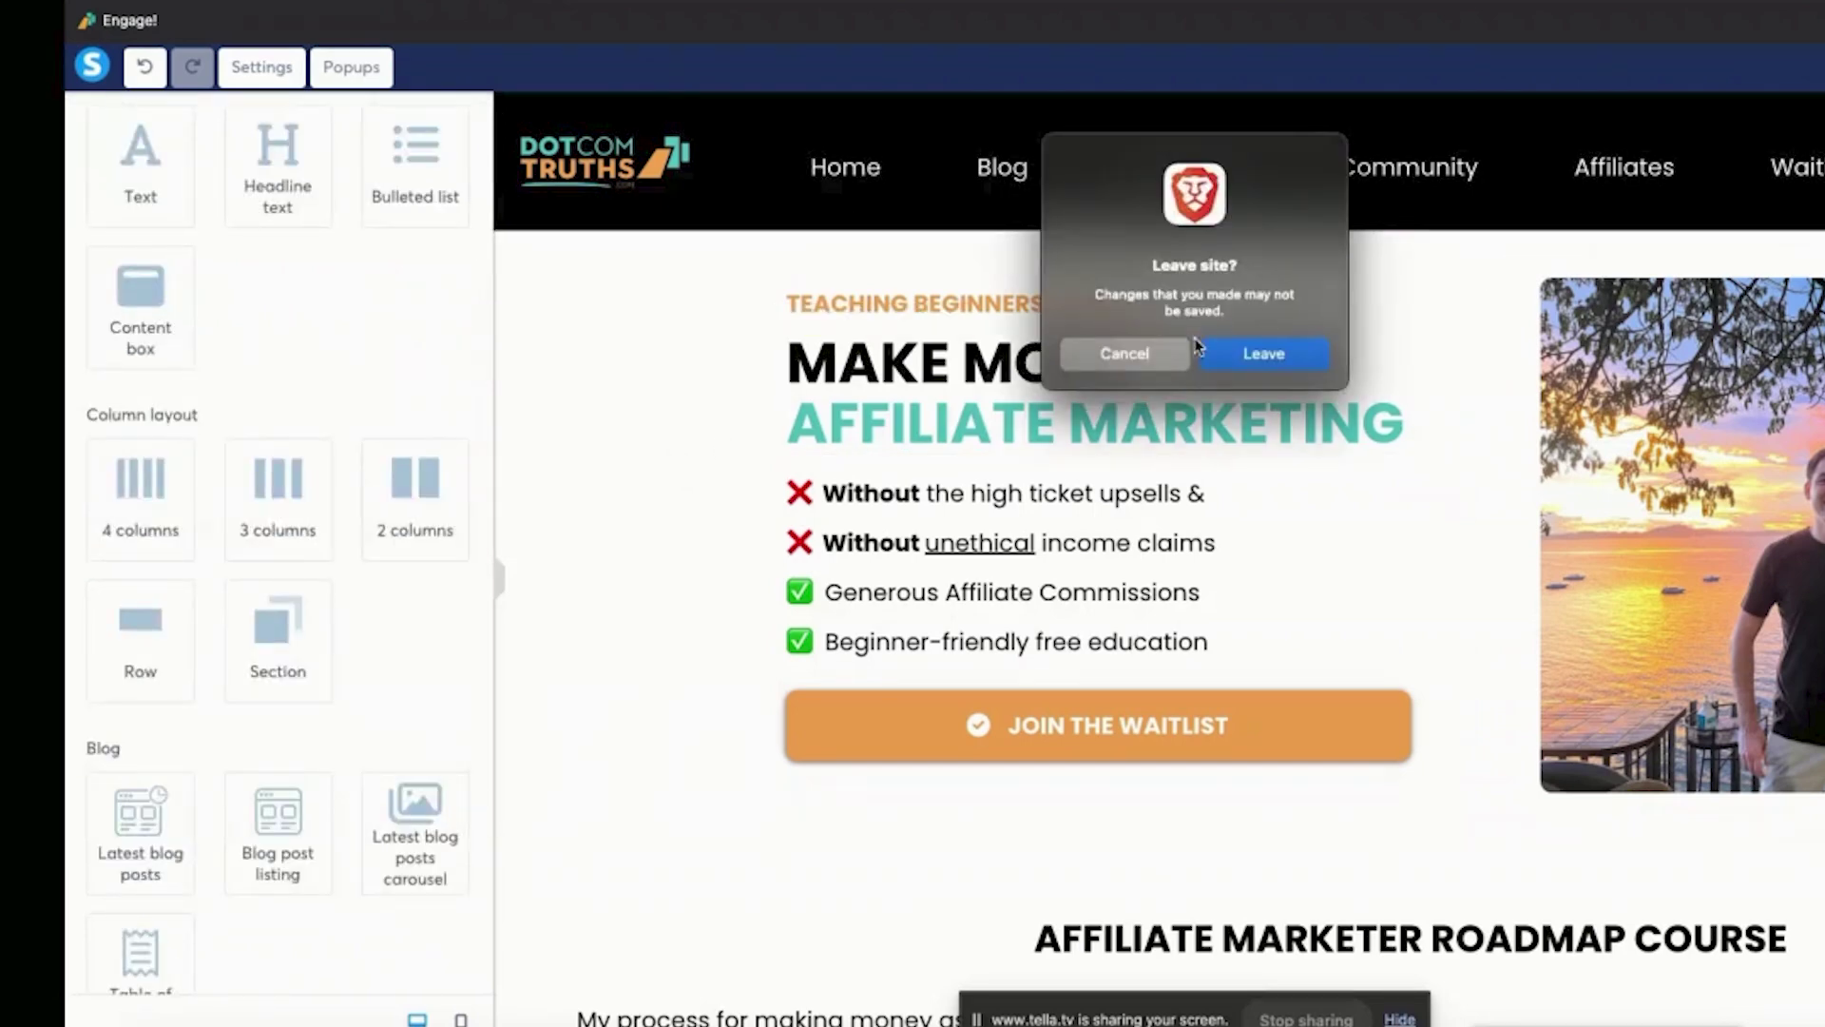
{"action": "left_click", "coordinate": [1246, 360]}
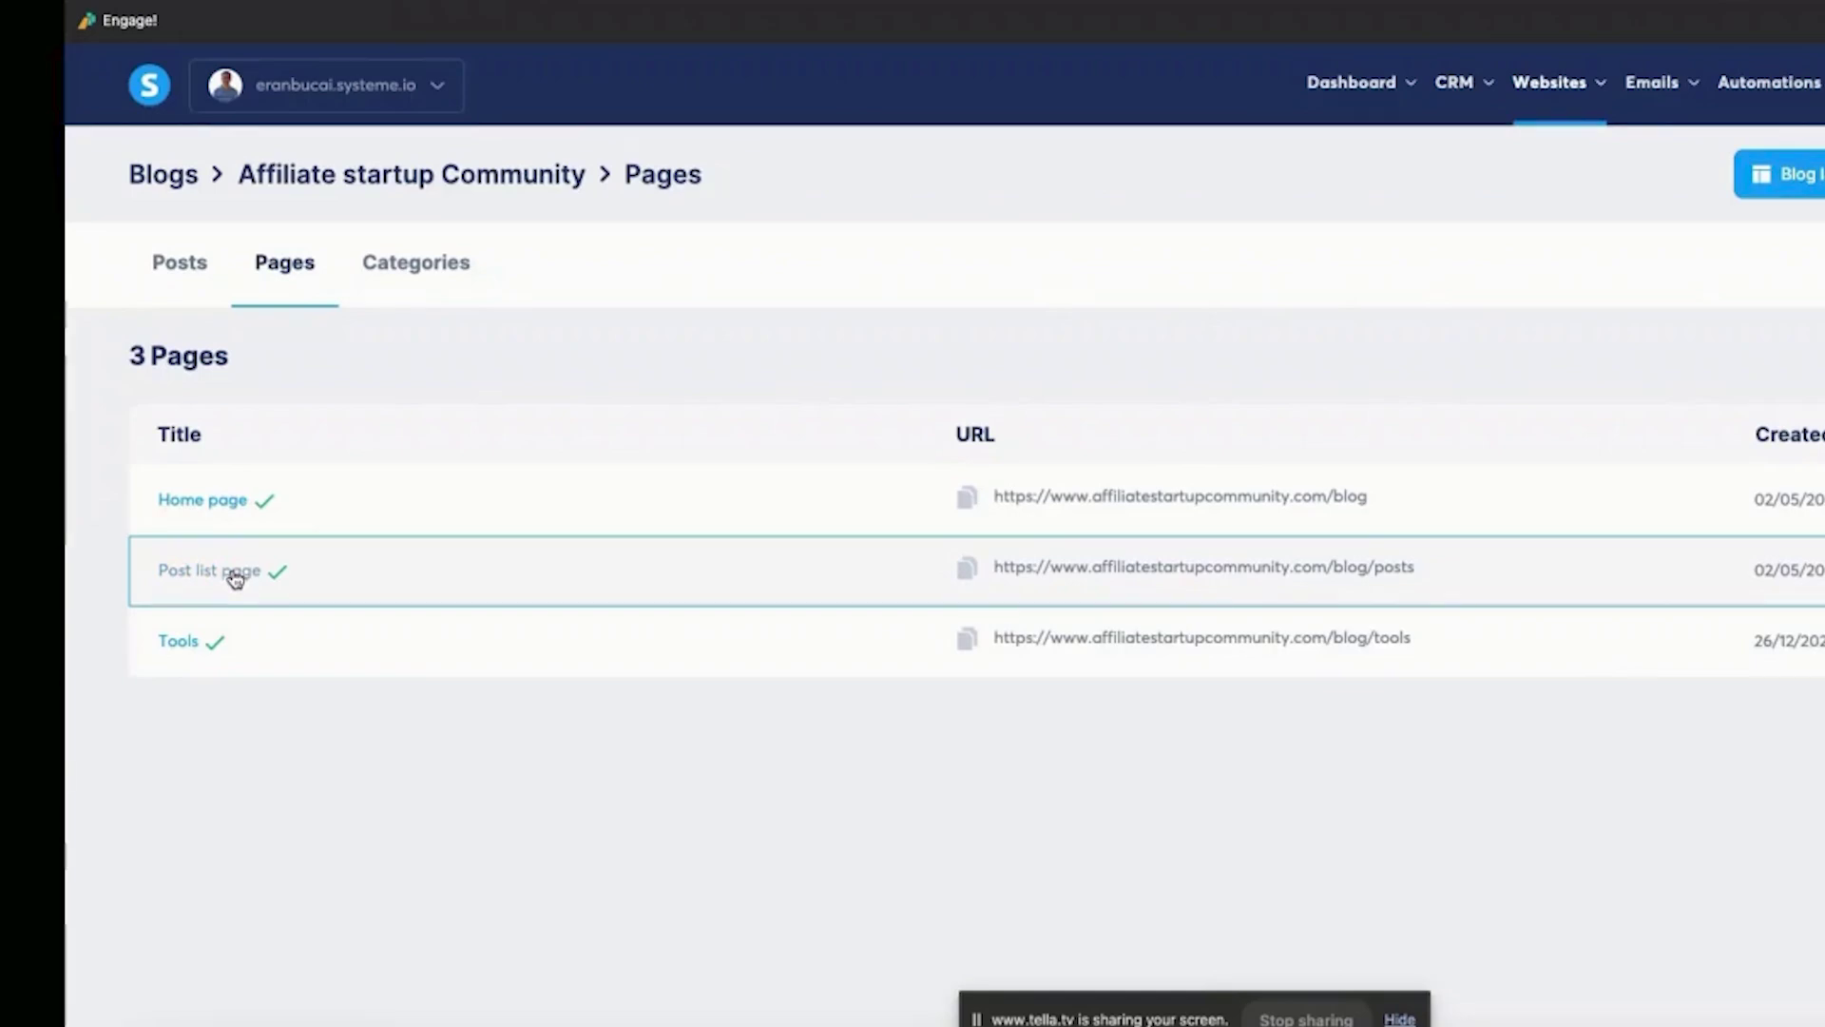
Open the blog's Post list page in the editor and shorten its SEO title to "Blog" in the page settings.
{"action": "left_click", "coordinate": [236, 578]}
{"action": "left_click", "coordinate": [262, 67]}
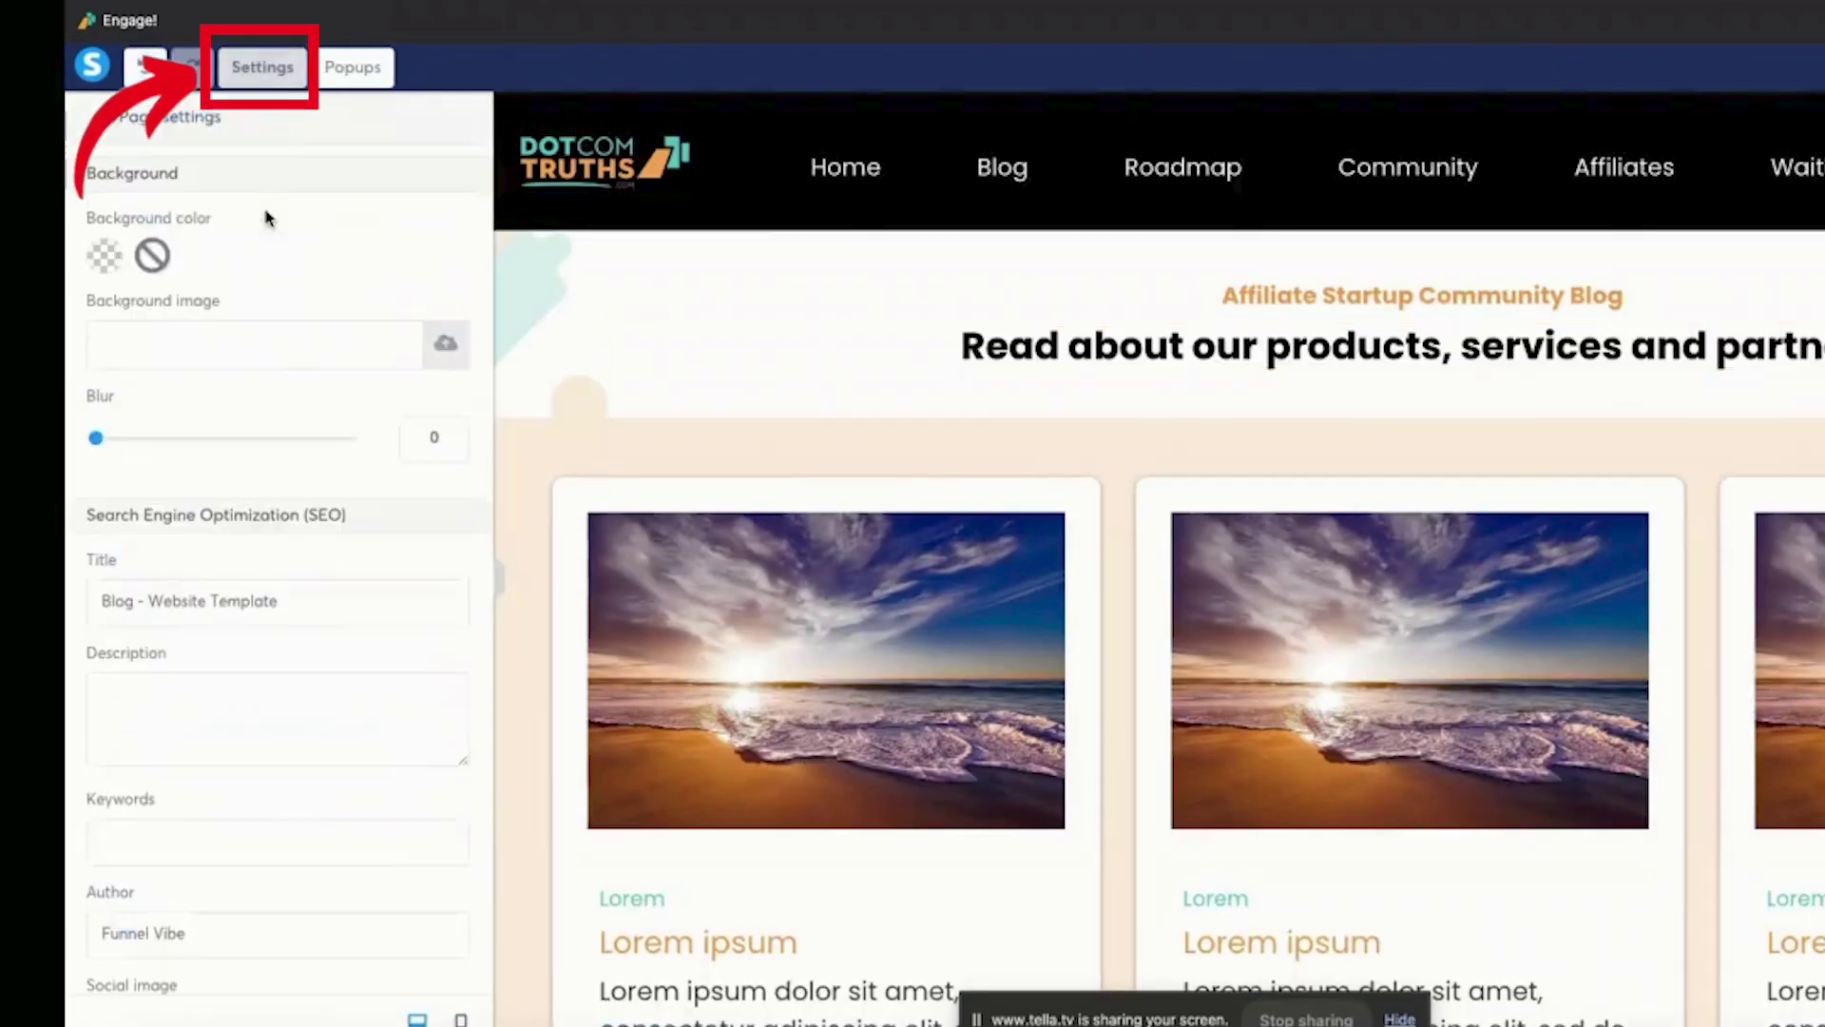
{"action": "scroll", "coordinate": [317, 533], "scroll_direction": "down", "scroll_amount": 4}
{"action": "scroll", "coordinate": [294, 530], "scroll_direction": "up", "scroll_amount": 3}
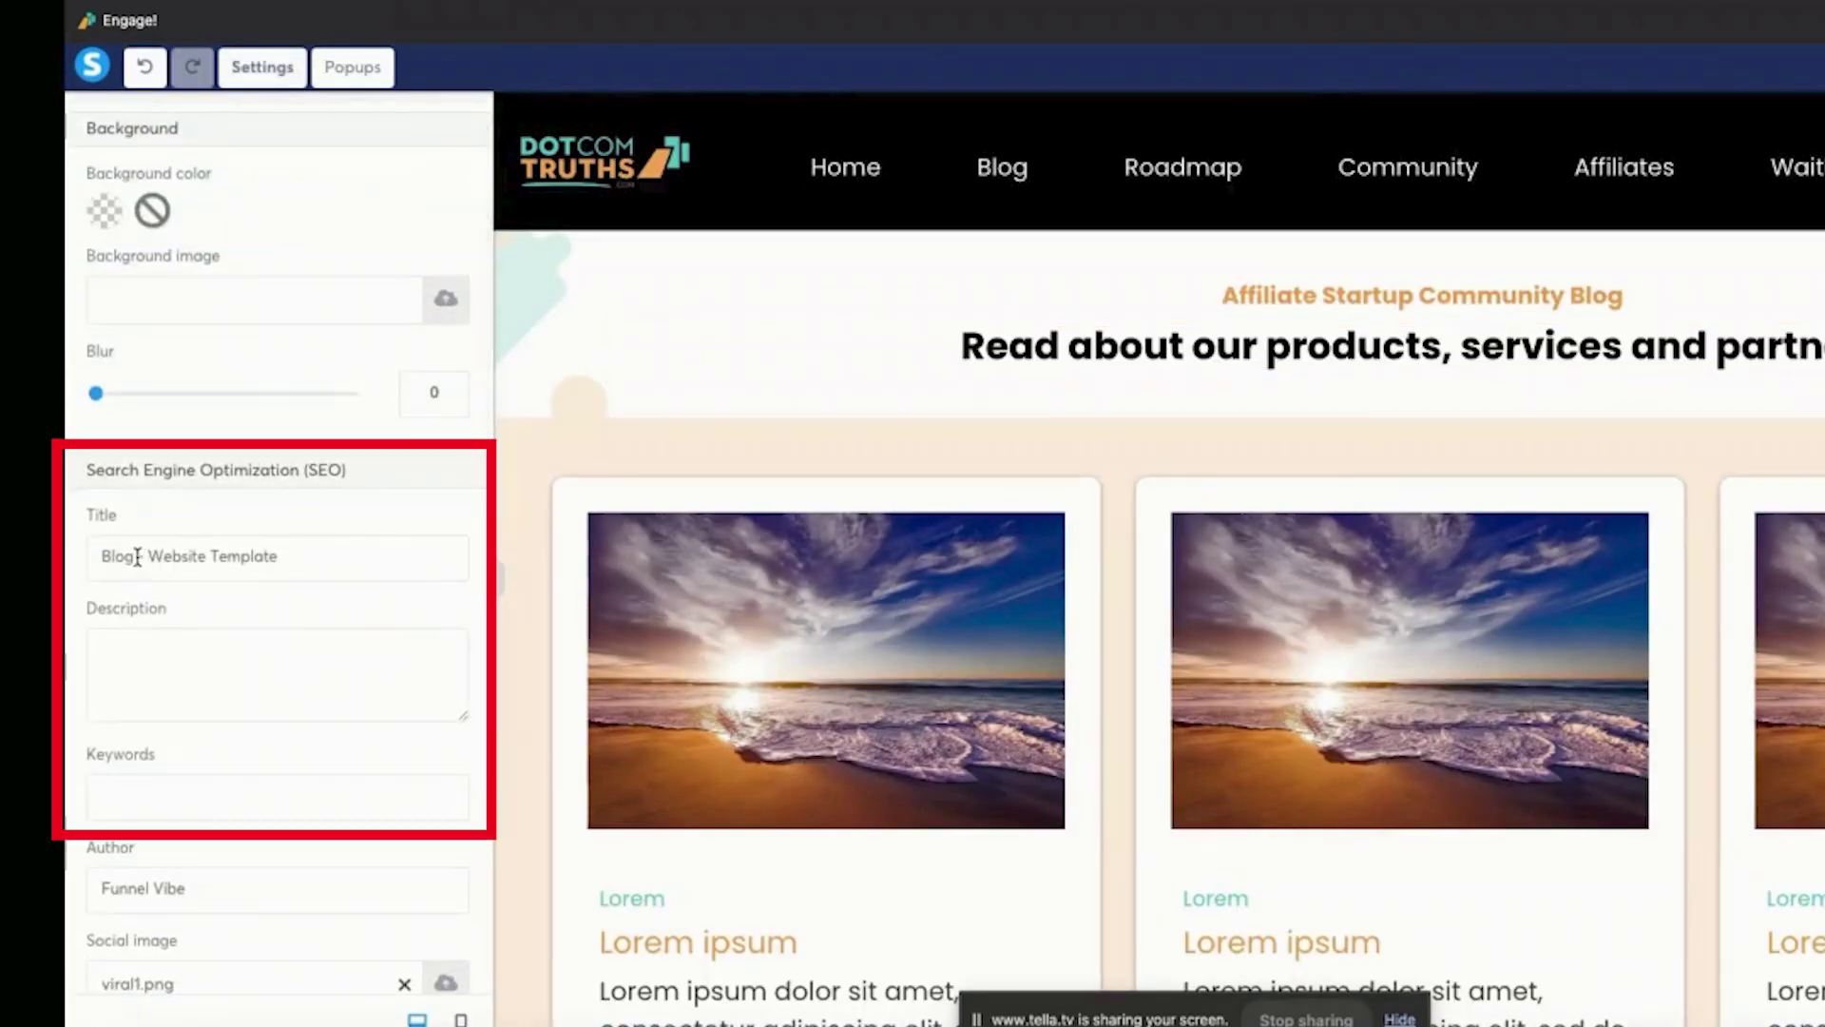
{"action": "left_click_drag", "start_coordinate": [137, 557], "coordinate": [373, 592]}
{"action": "key", "text": "BackSpace"}
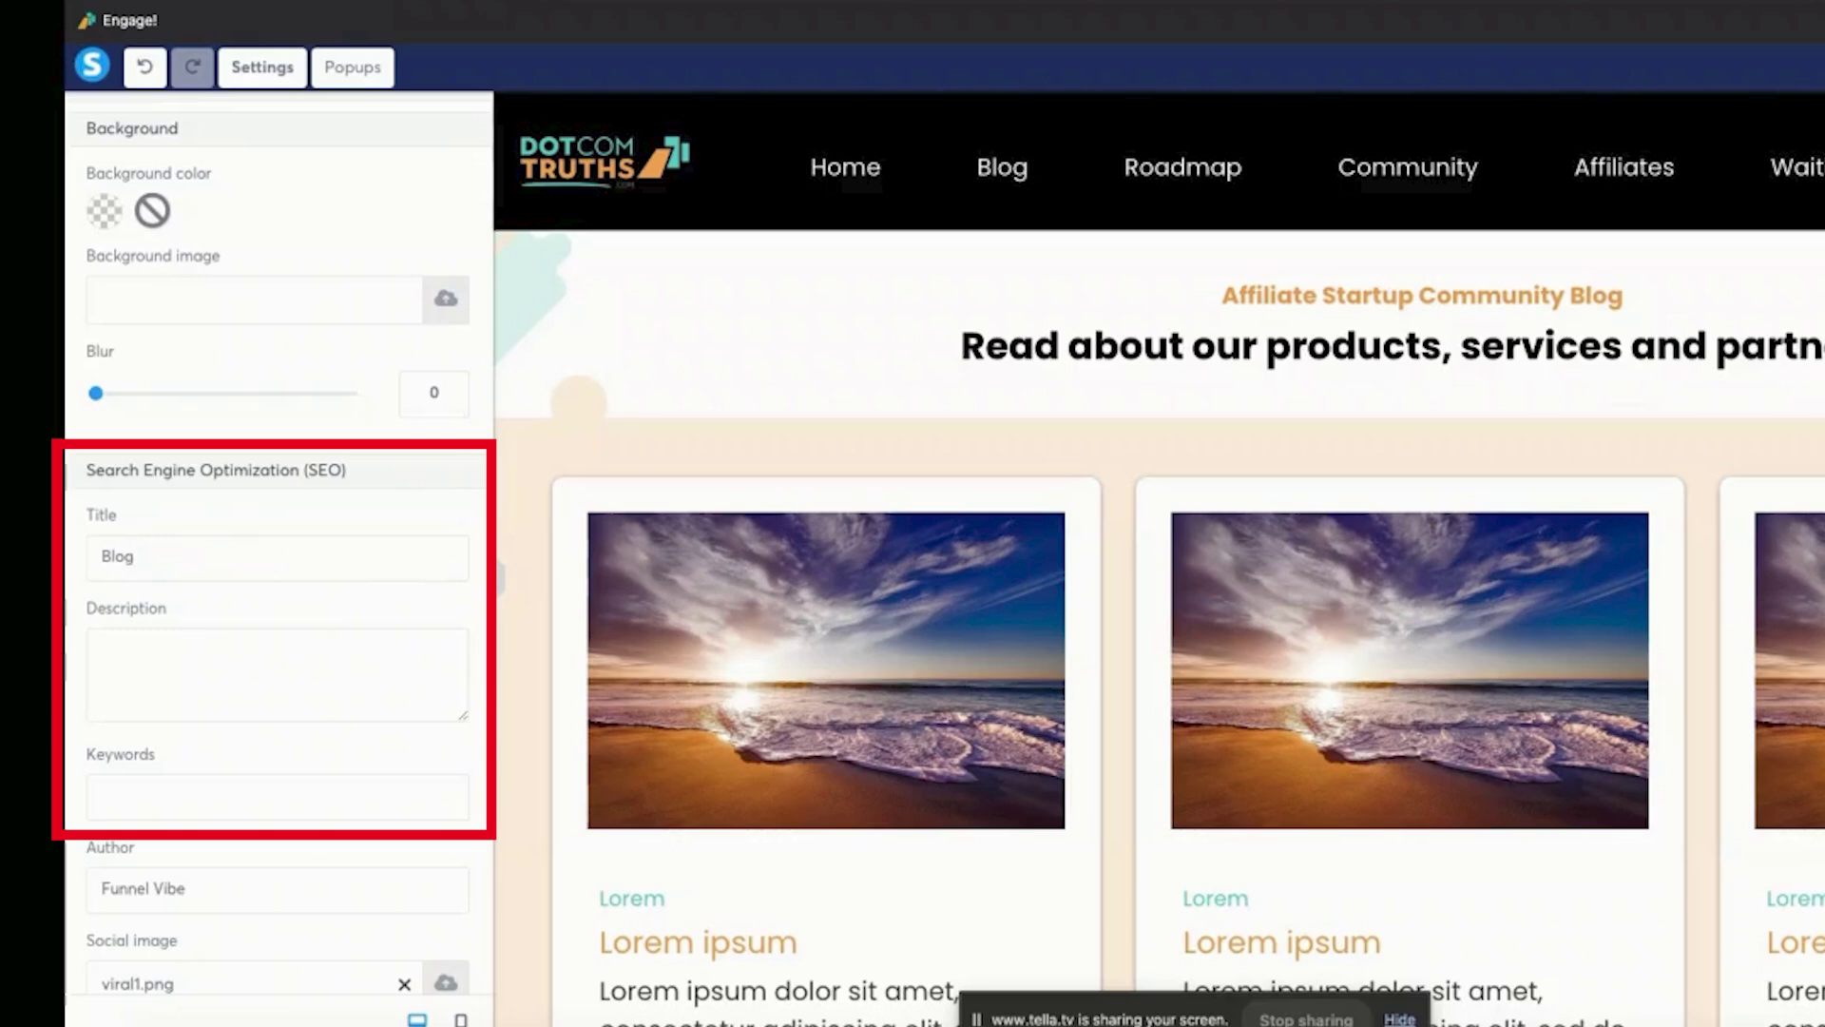